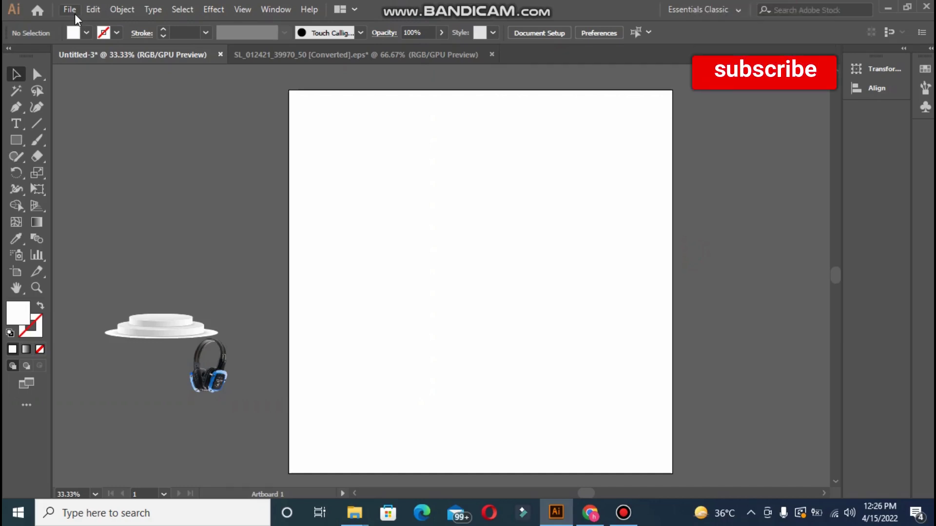
Draw a rectangle covering the whole square artboard
left_click(74, 13)
left_click(642, 305)
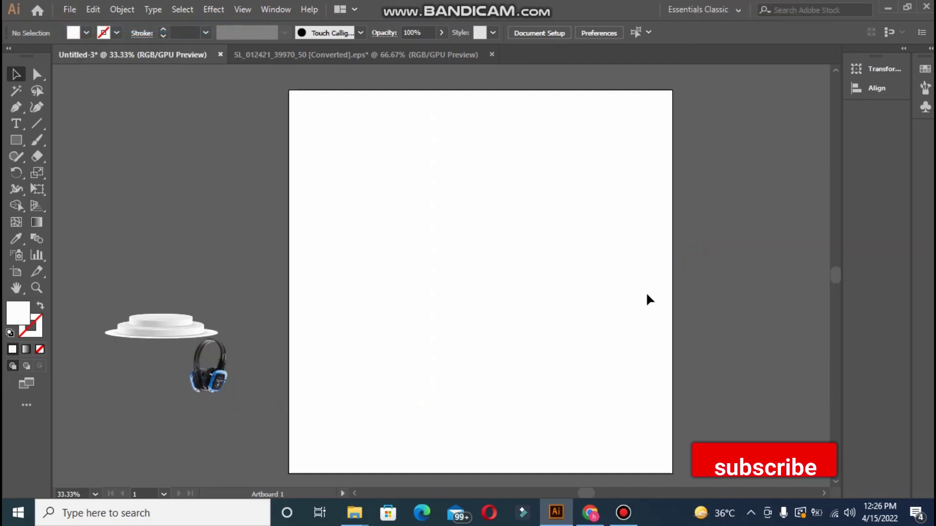
key("ctrl+n")
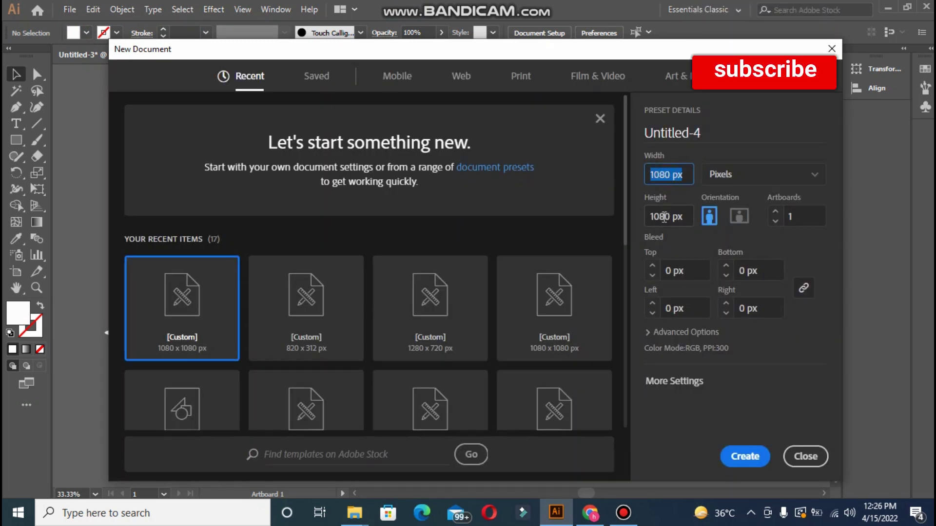
left_click(805, 456)
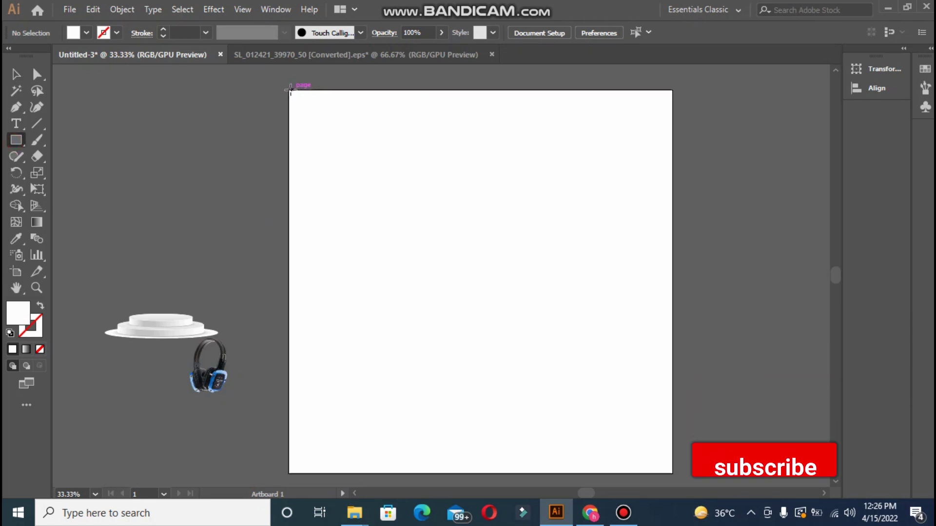
mouse_move(289, 90)
left_mouse_down()
mouse_move(637, 498)
mouse_move(673, 393)
left_mouse_up()
left_click_drag(835, 284, 833, 279)
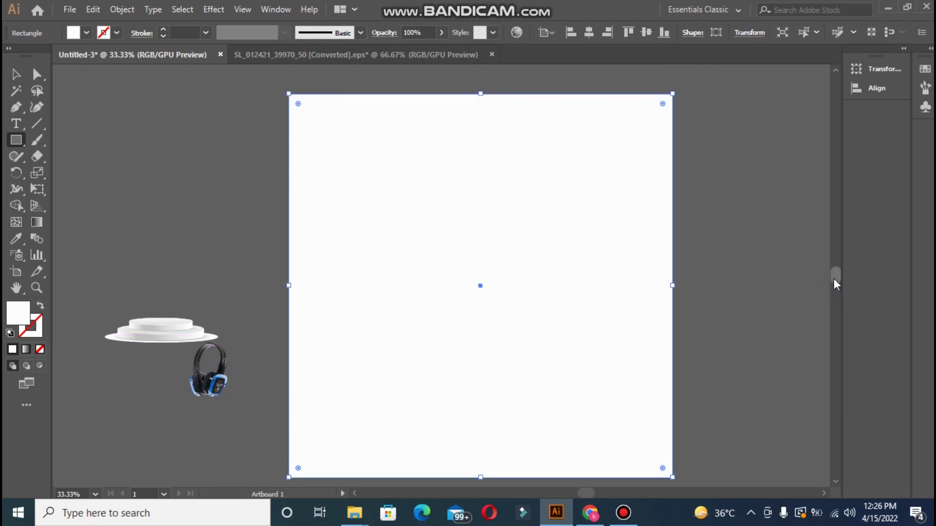
Fill the rectangle with a dark blue (about #01557A) in the Color Picker
double_click(17, 313)
left_click(485, 220)
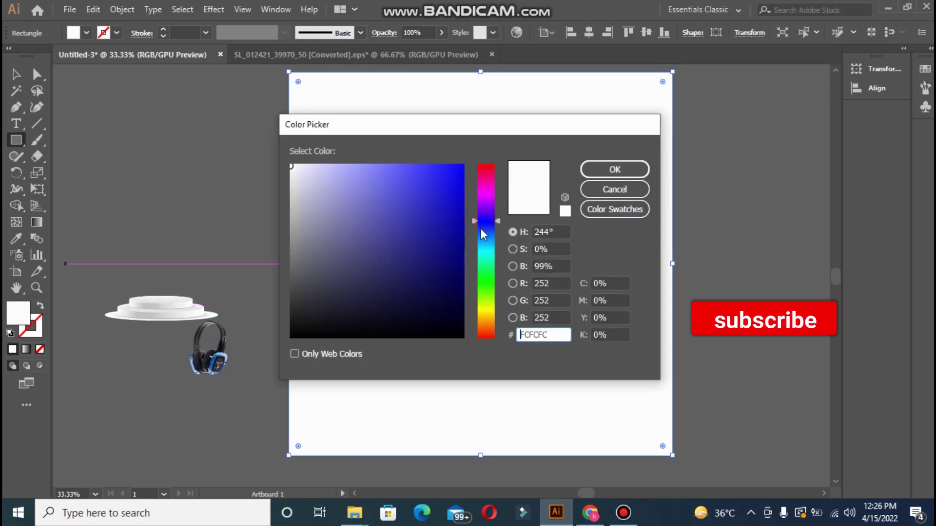
left_click(486, 238)
left_click(456, 253)
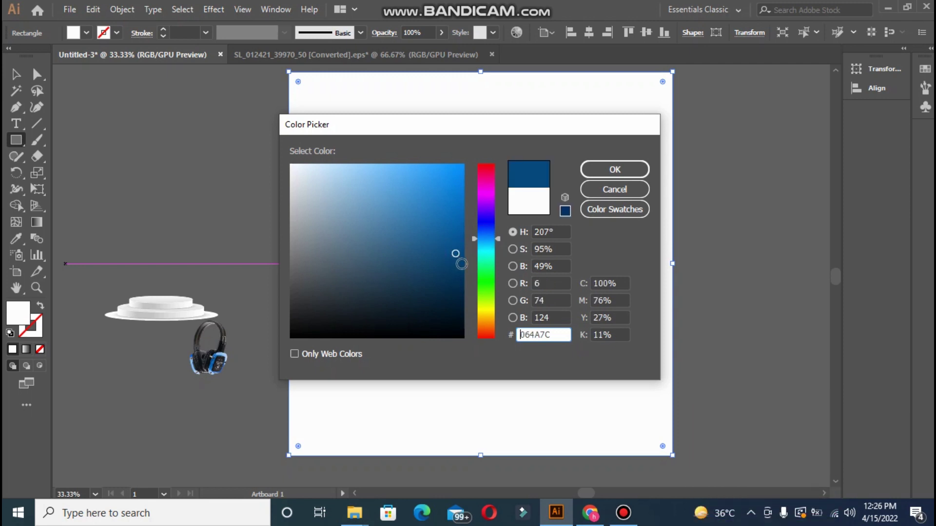
left_click(458, 246)
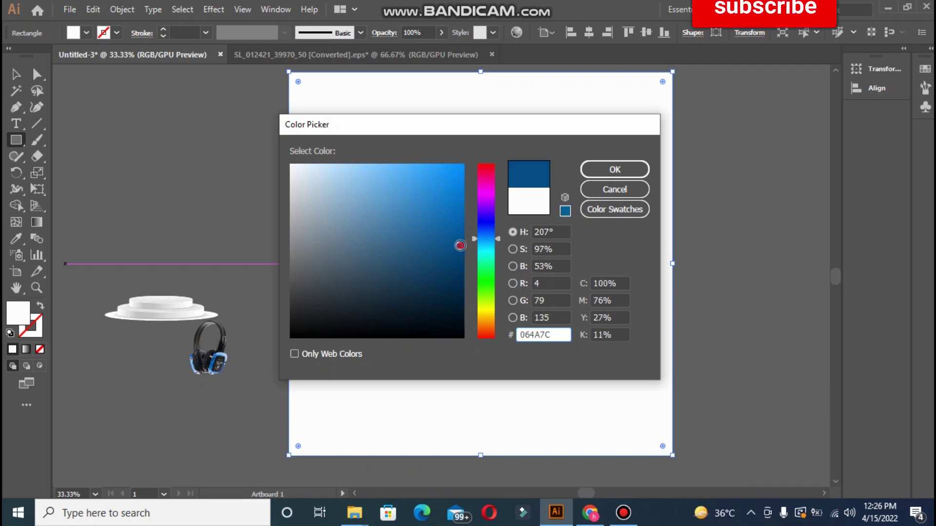
left_click(487, 242)
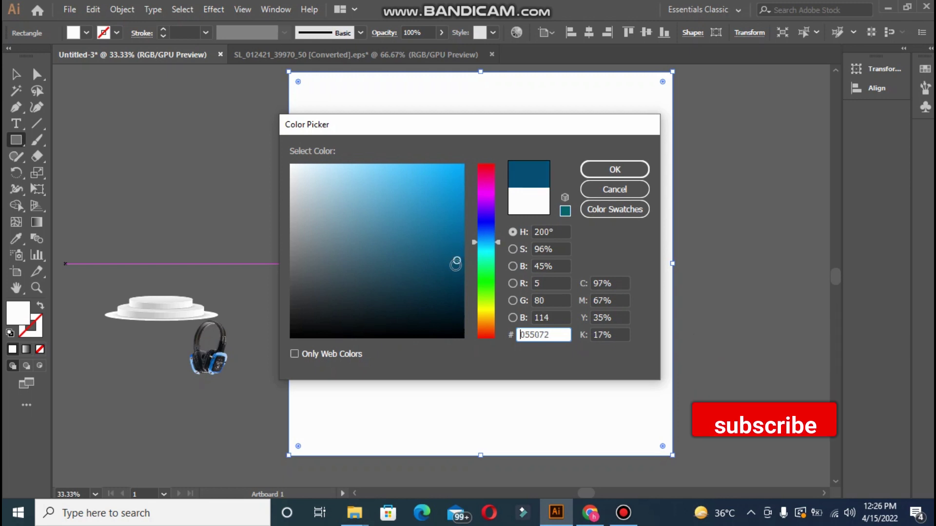
left_click(459, 262)
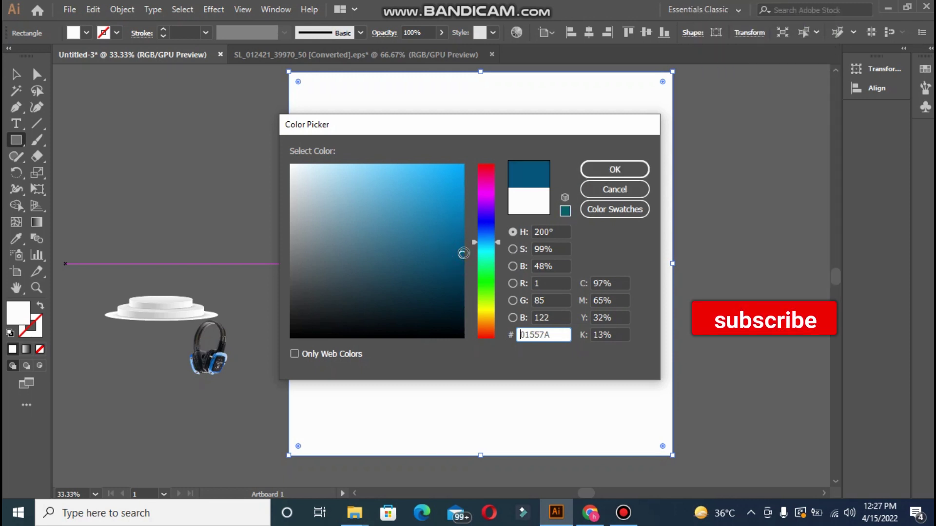
left_click(630, 176)
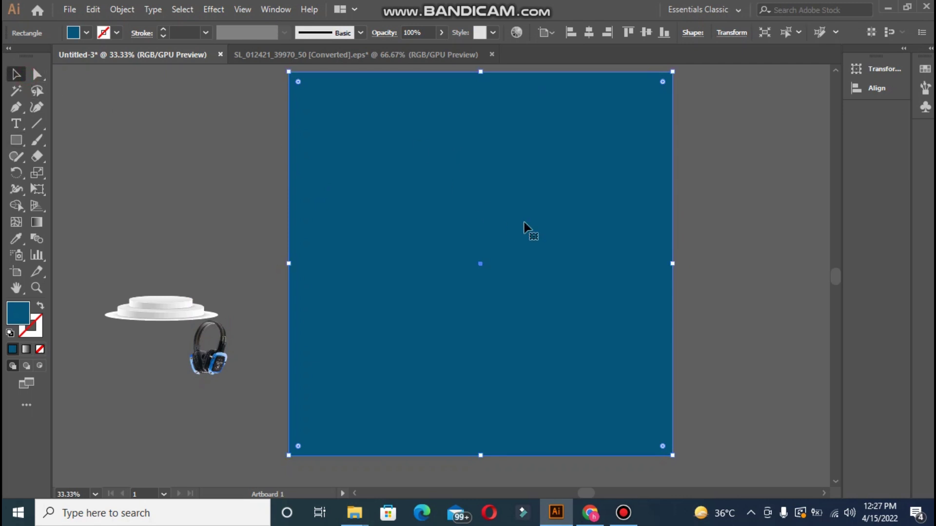
Try a radial gradient on the background, undo it, and deselect the rectangle
double_click(37, 222)
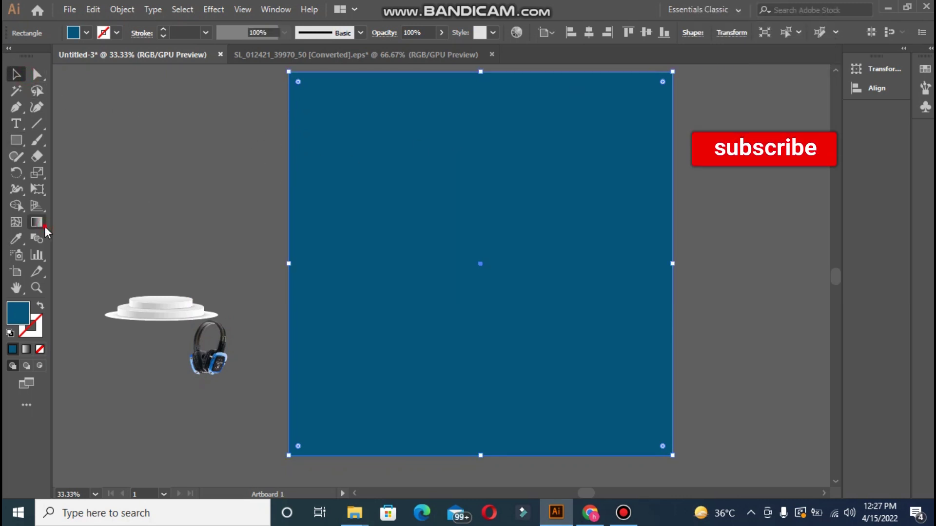
left_click(732, 165)
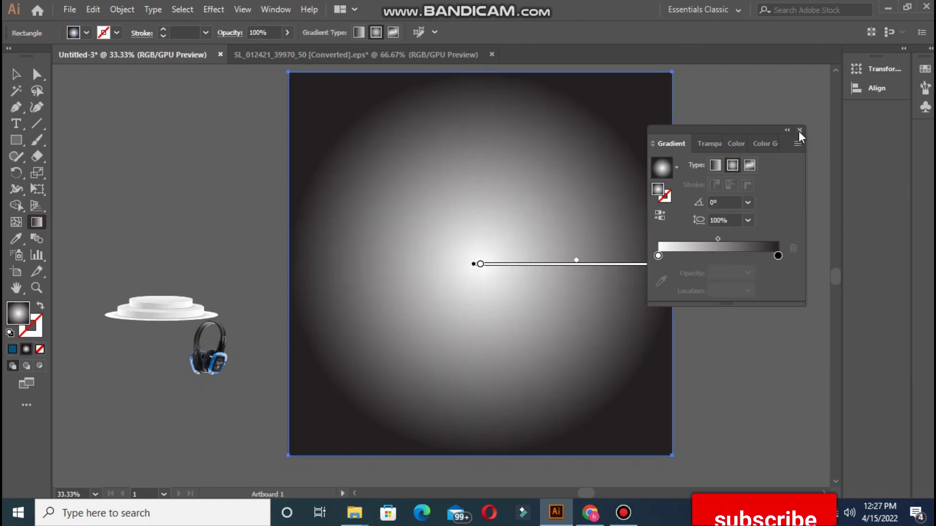
key("ctrl+z")
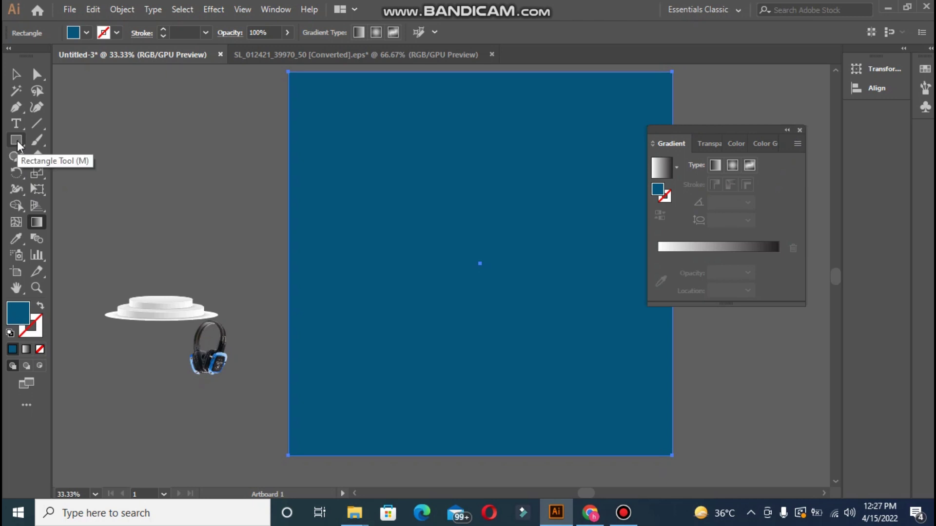
key("l")
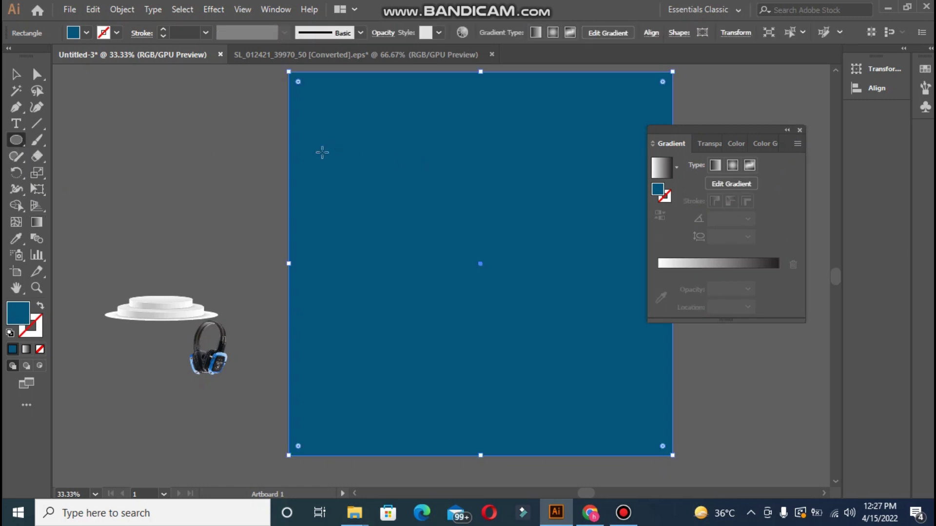
key("ctrl+shift+a")
Draw a roughly 654 px circle and centre it horizontally and vertically on the artboard
scroll(536, 195, "up", 1)
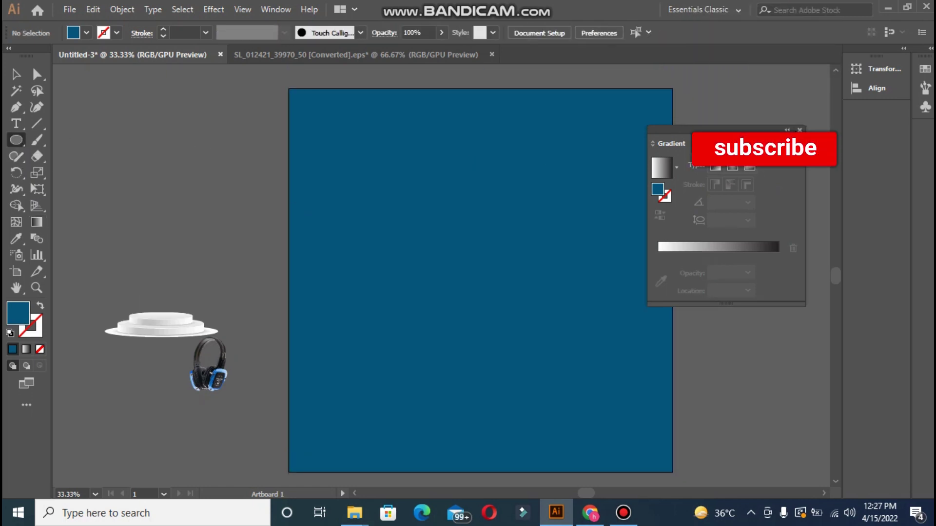
left_click(798, 130)
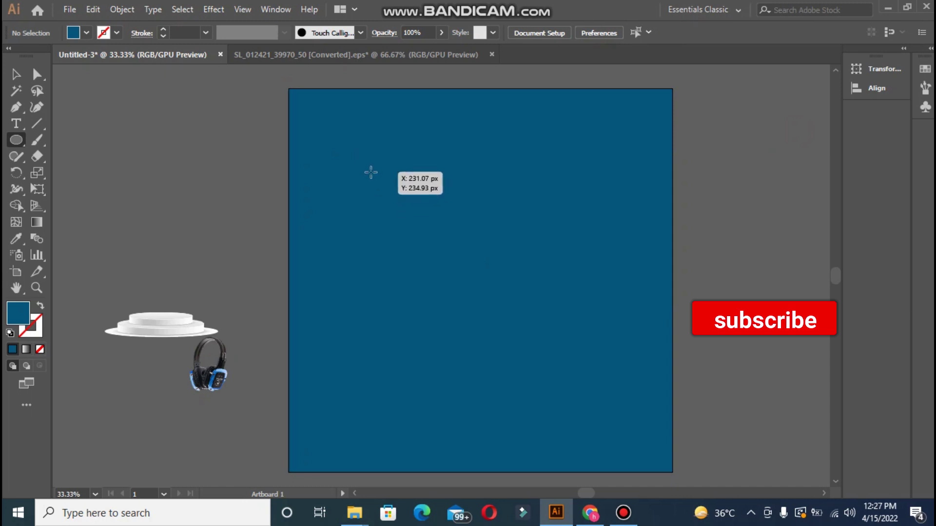
left_click_drag(371, 172, 593, 402)
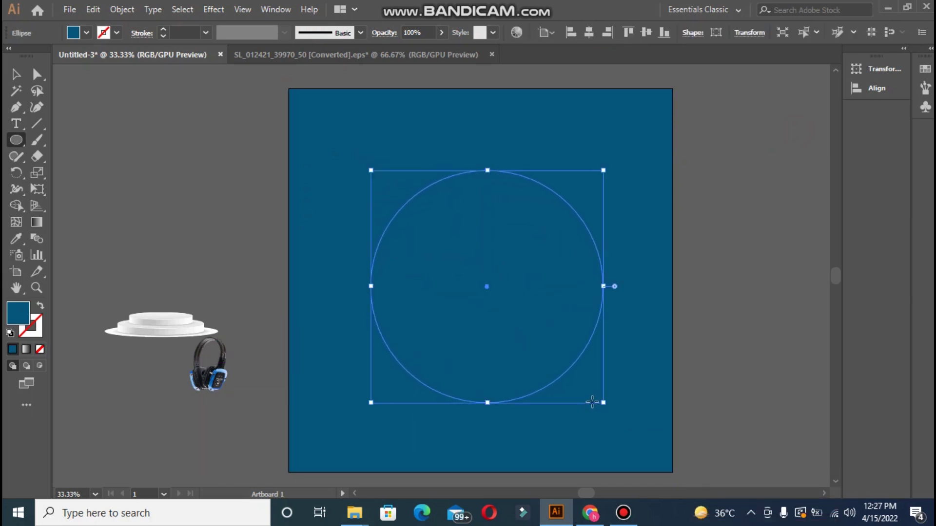
left_click(587, 36)
left_click(645, 36)
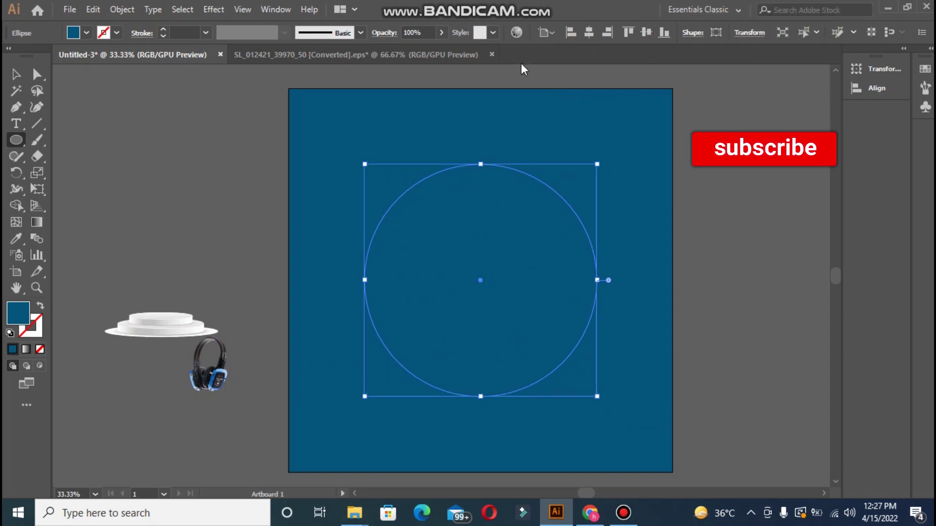
double_click(38, 223)
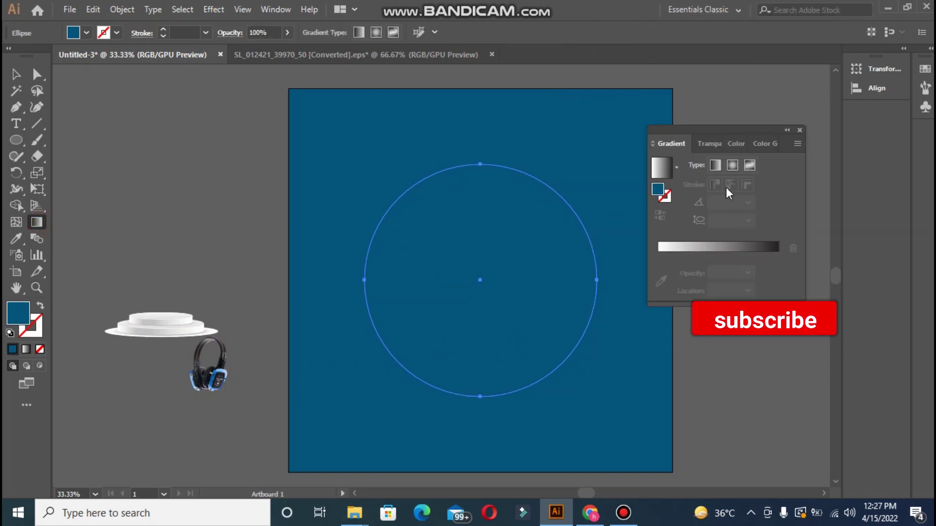
Give the circle a radial gradient and set its stops to blue shades
left_click(731, 166)
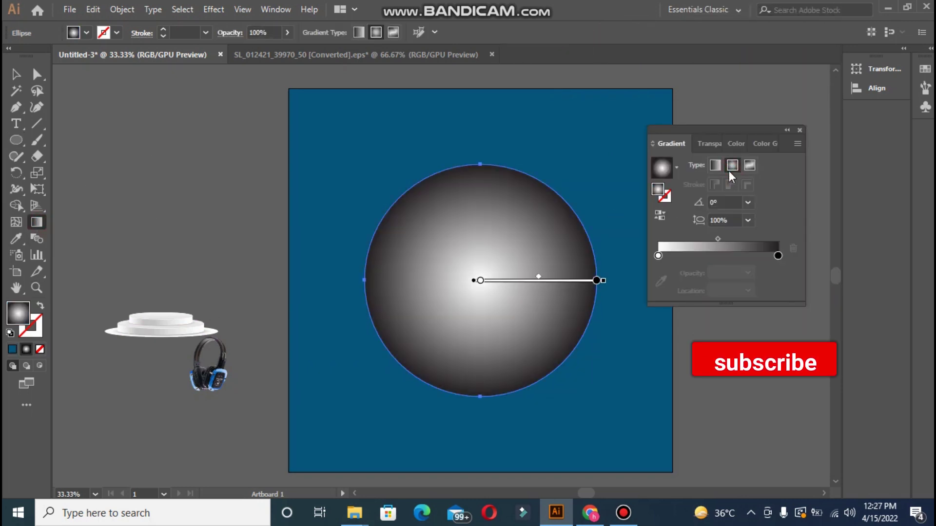
double_click(658, 256)
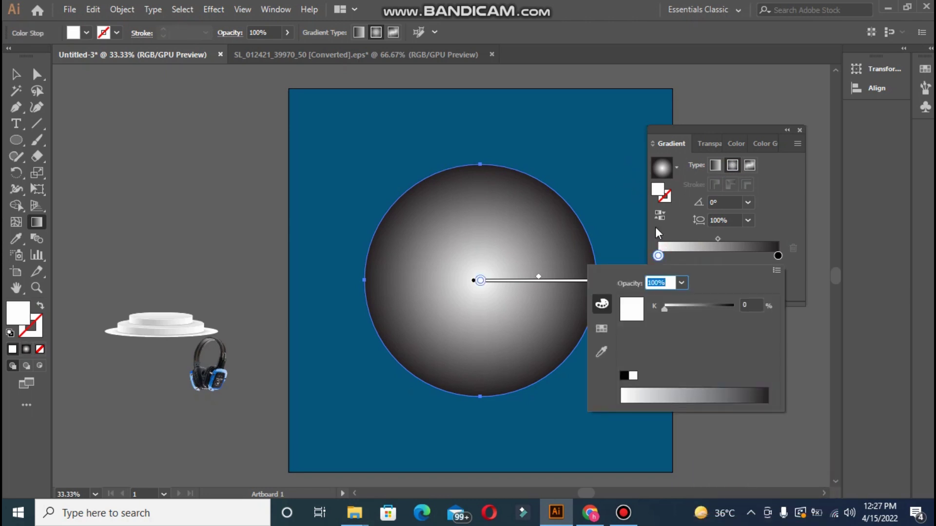
left_click(601, 352)
left_click(605, 136)
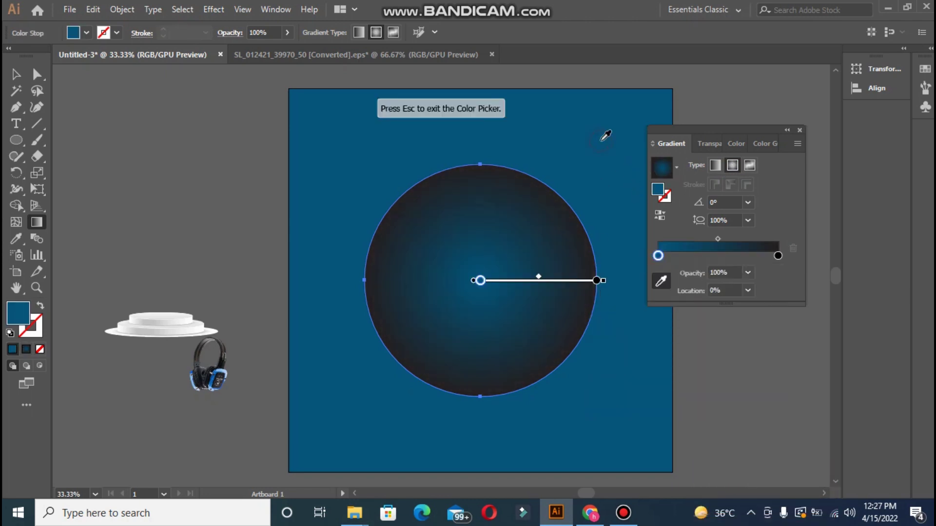
double_click(779, 255)
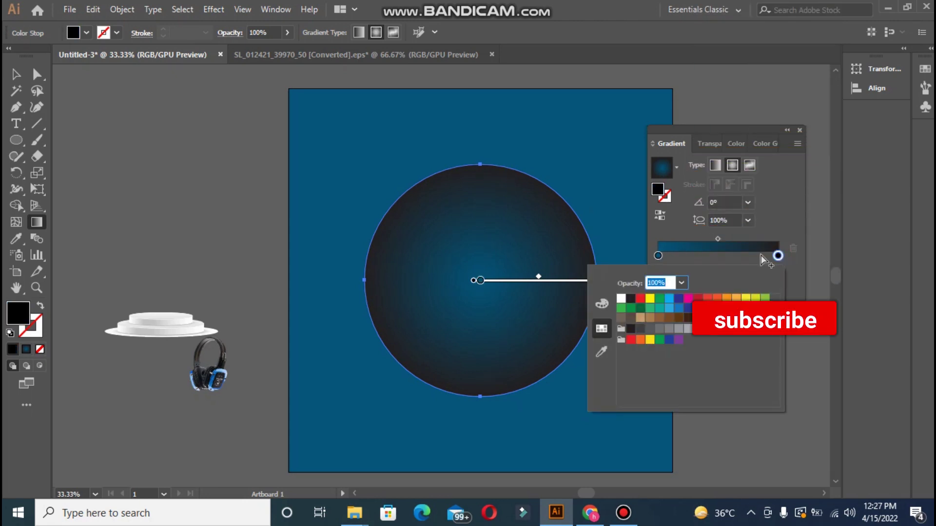
left_click(669, 298)
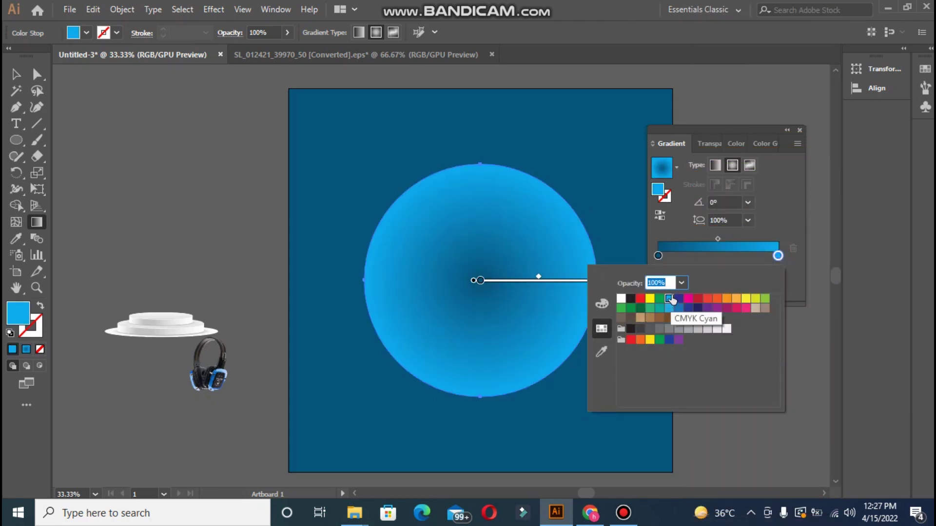
left_click(678, 308)
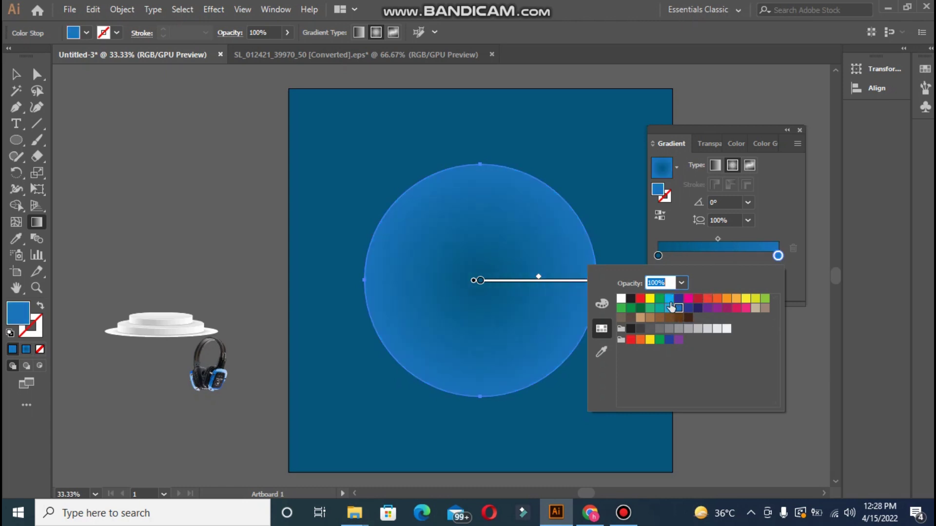
Make the gradient's inner stop a bright light blue
left_click(658, 256)
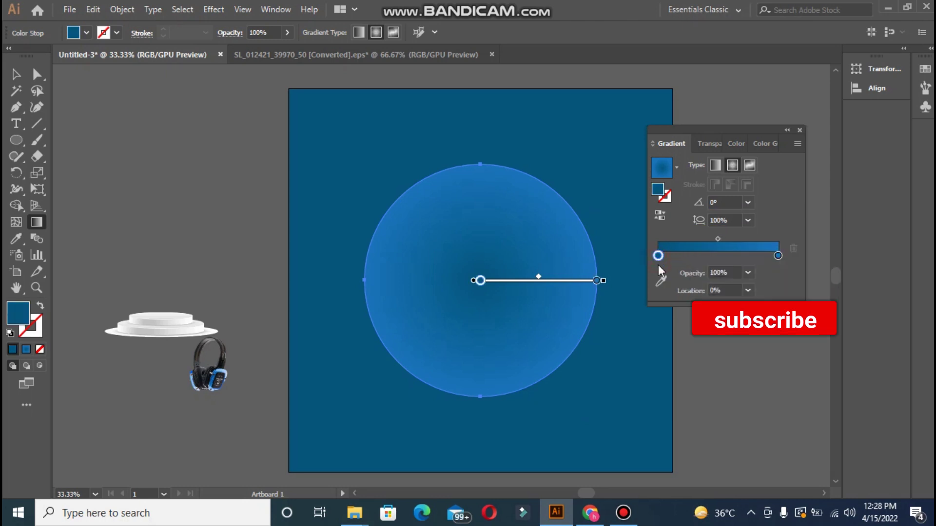
left_click(659, 286)
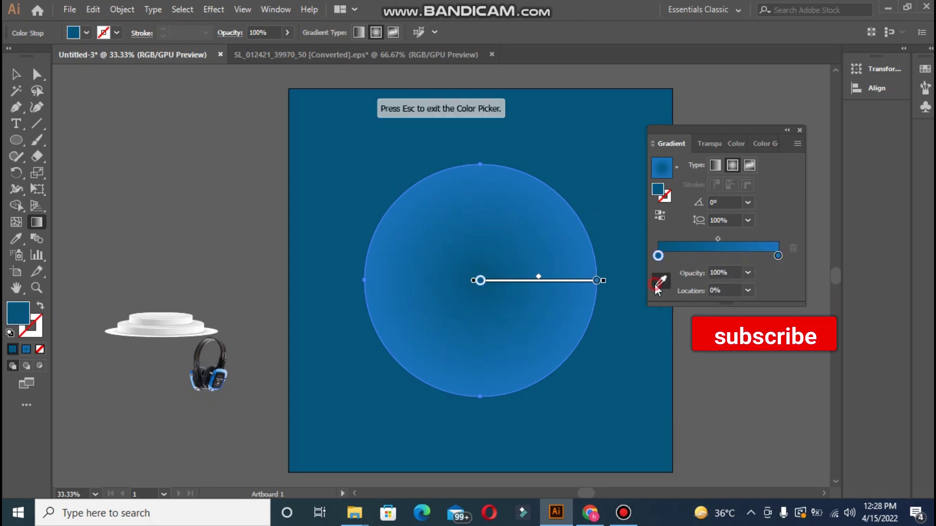
left_click(658, 256)
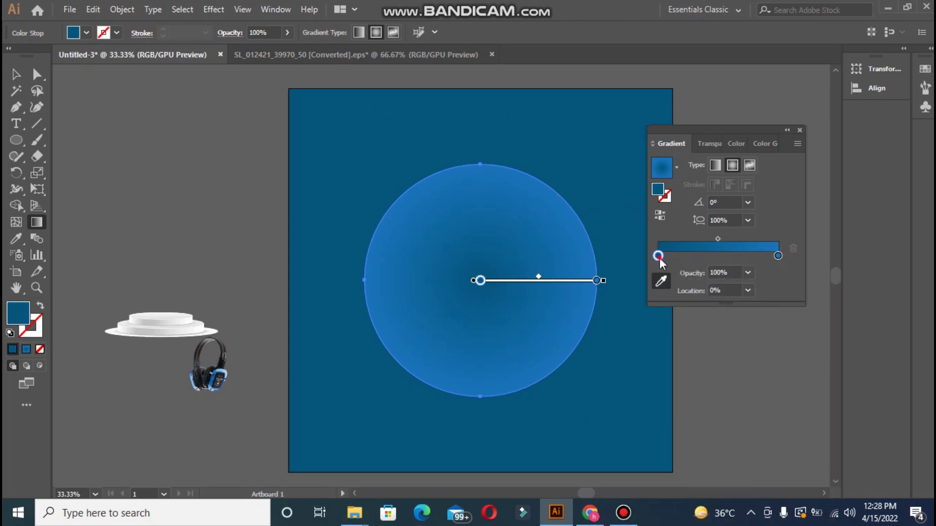
double_click(658, 256)
left_click(669, 300)
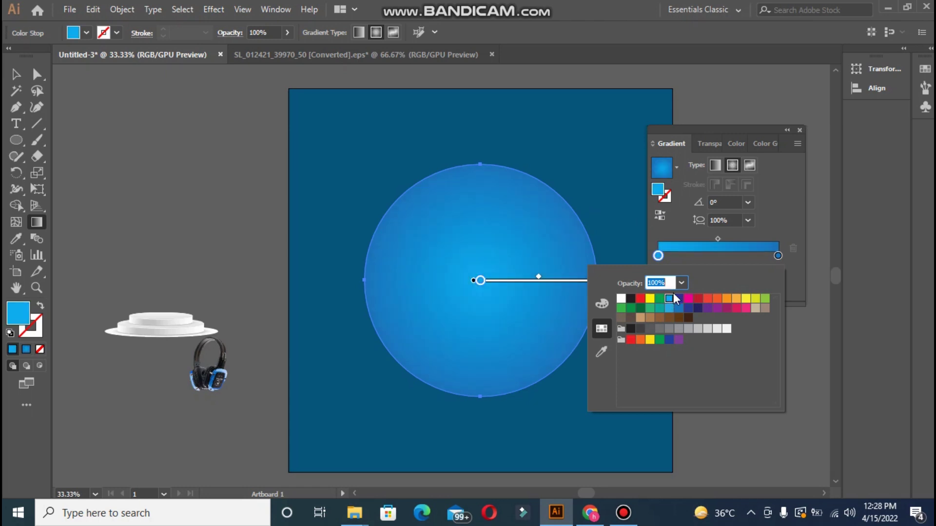
left_click(613, 191)
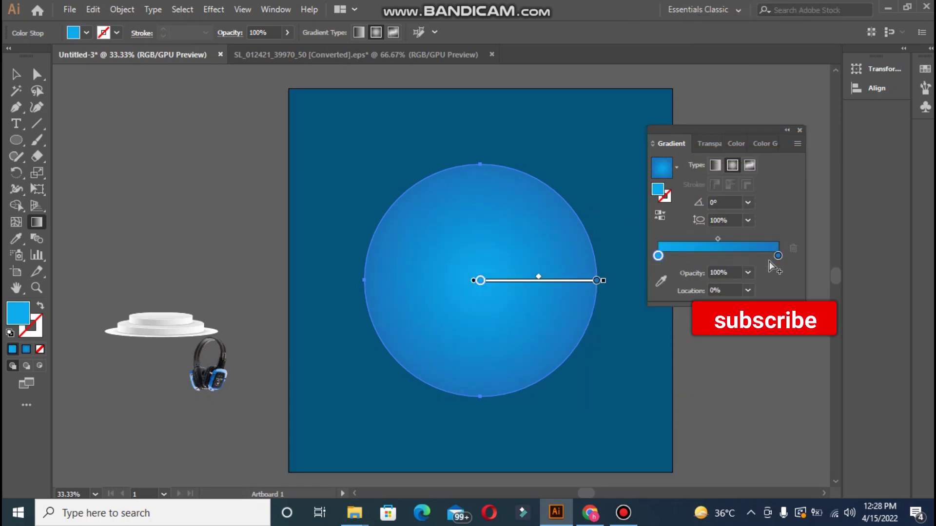
Set the outer gradient stop to 0% opacity and shift the midpoint right to widen the glow
left_click(747, 273)
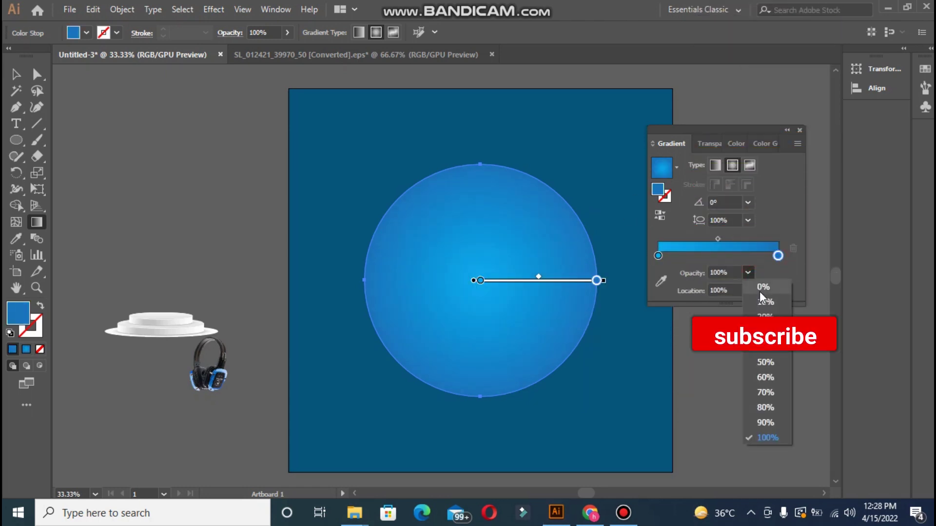
left_click(763, 286)
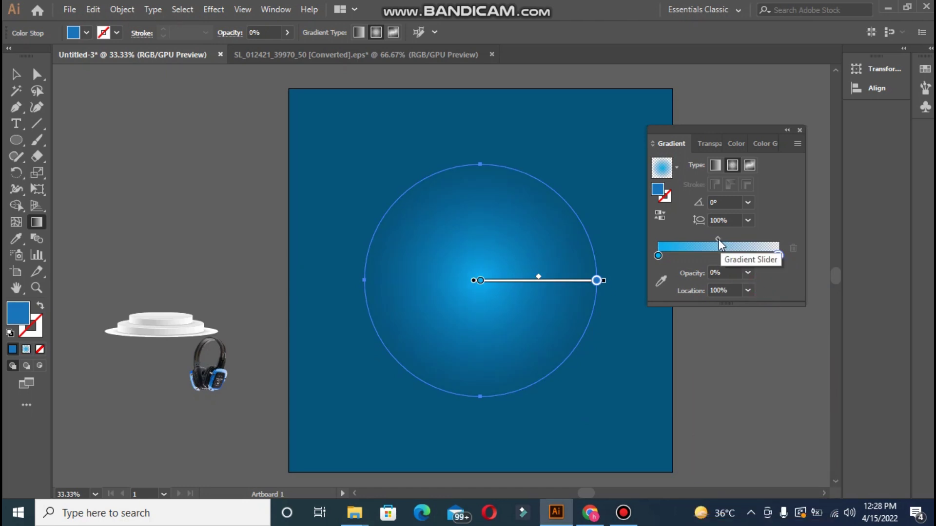
mouse_move(719, 239)
left_mouse_down()
mouse_move(753, 242)
mouse_move(734, 239)
left_mouse_up()
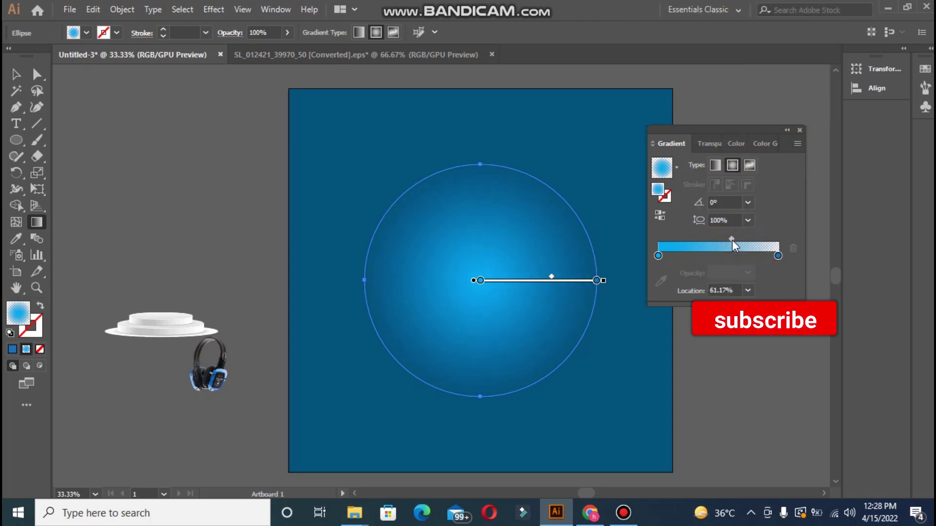
mouse_move(734, 238)
left_mouse_down()
mouse_move(741, 242)
mouse_move(734, 238)
left_mouse_up()
left_click(738, 237)
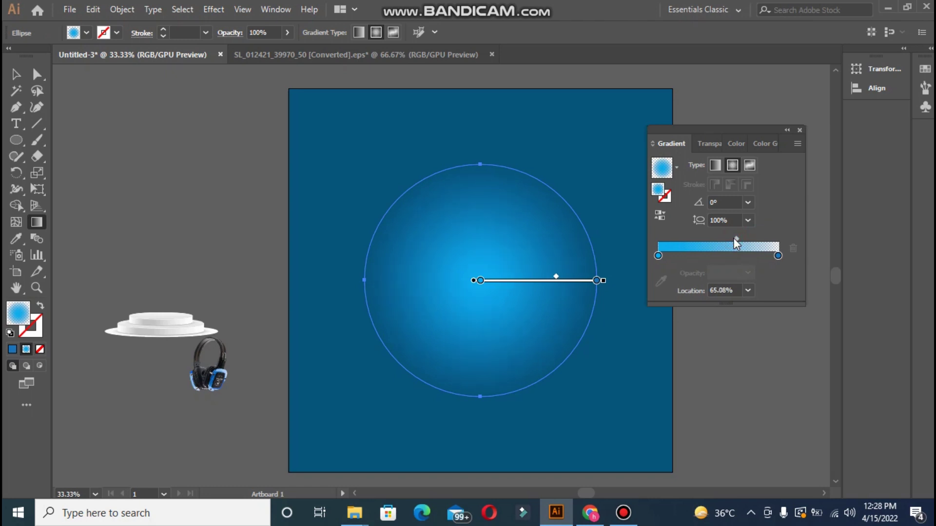
left_click(799, 130)
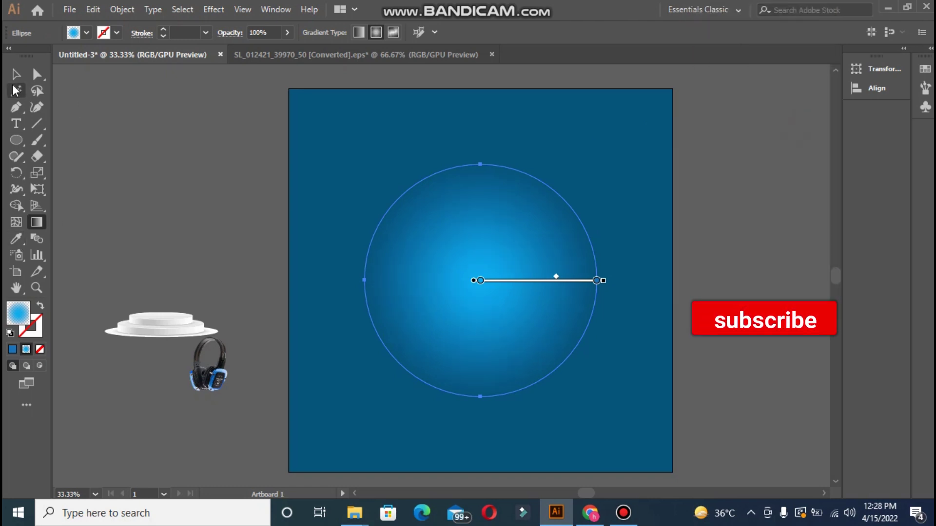
left_click(19, 75)
left_click(162, 177)
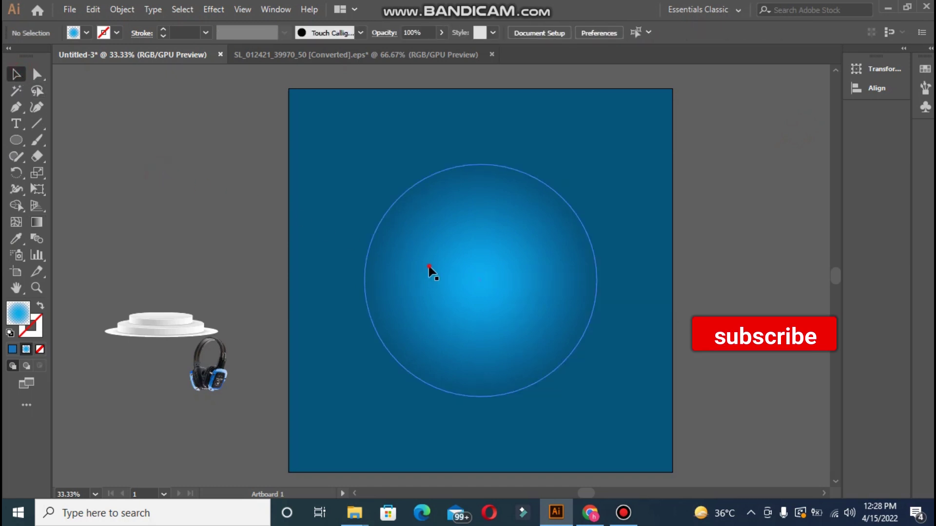
Move the white podium group onto the artboard below the glow and bring it to front
left_click(399, 273)
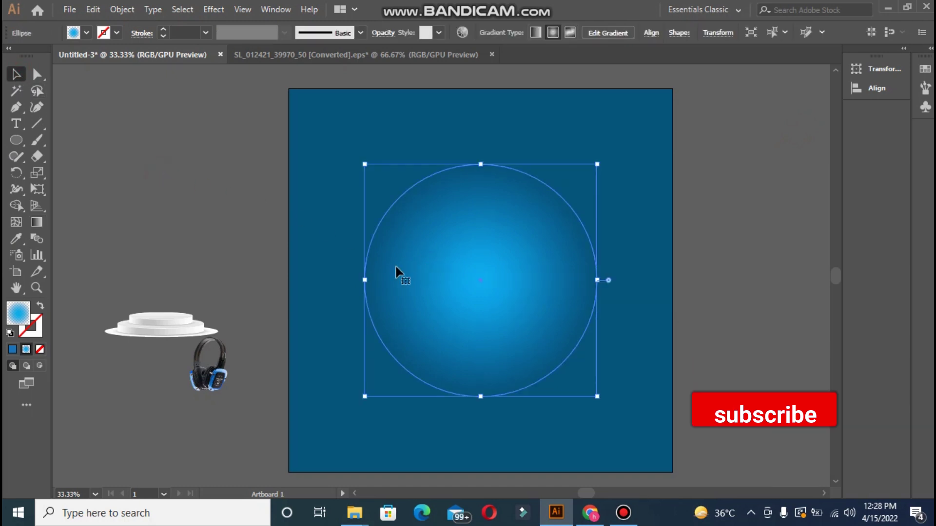
left_click(651, 33)
left_click(263, 155)
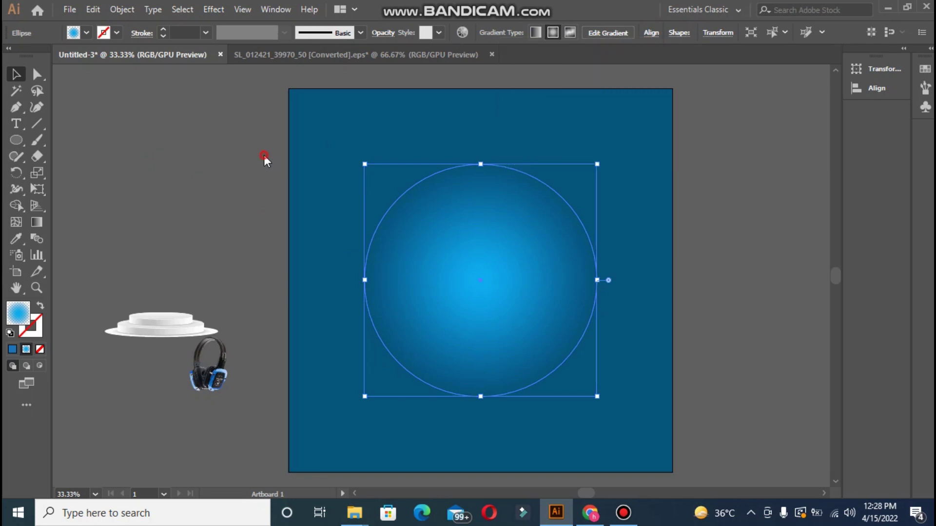
left_click(95, 232)
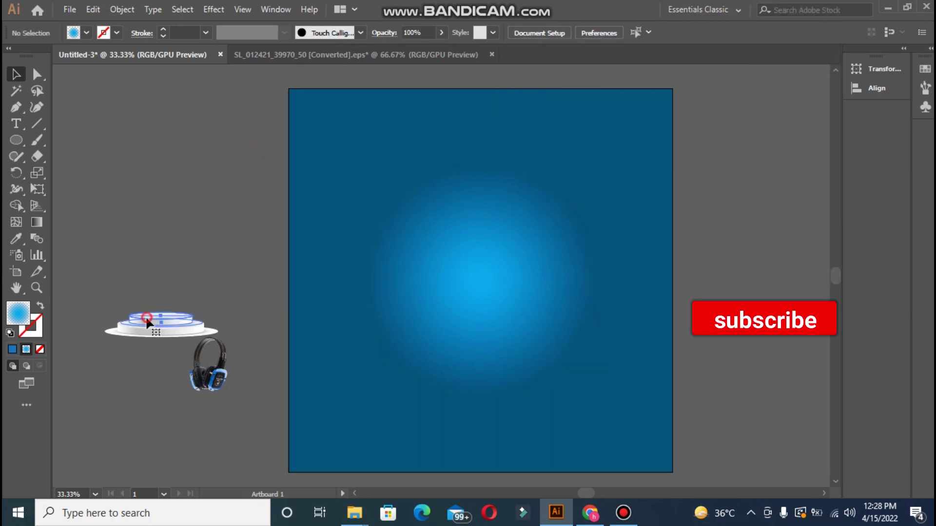
left_click(134, 317)
left_click(99, 255)
left_click(155, 329)
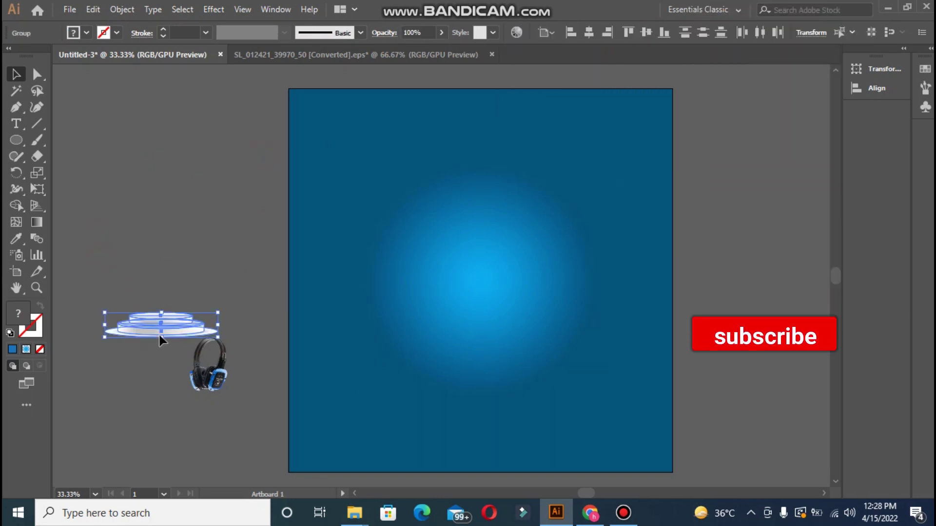
left_click_drag(199, 339, 427, 379)
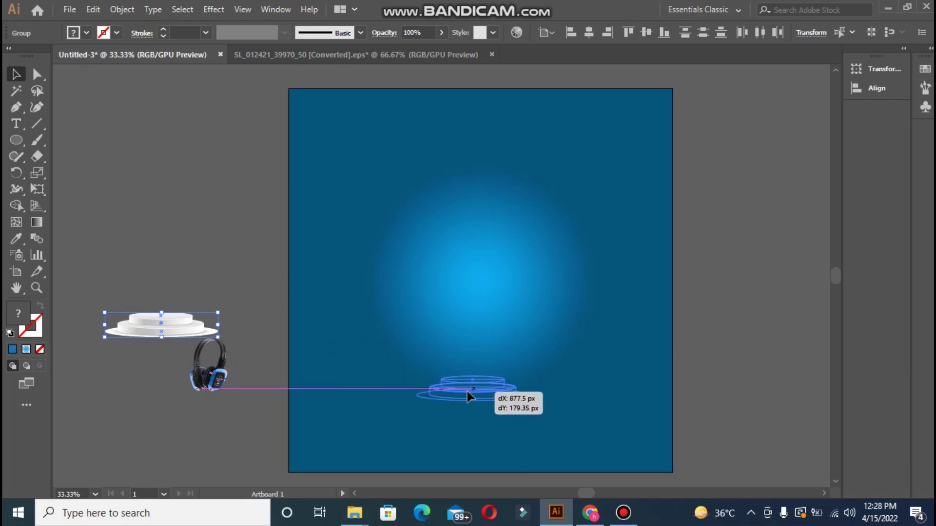
right_click(442, 394)
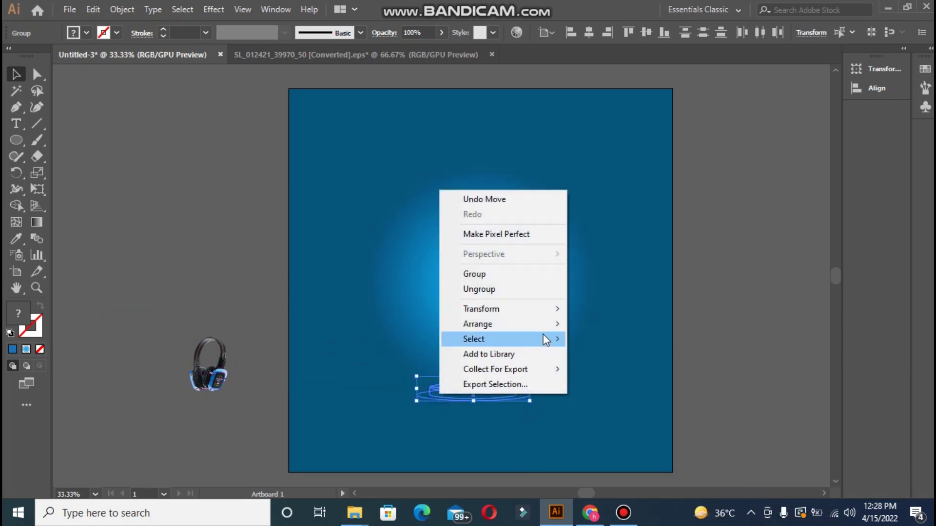
left_click(587, 324)
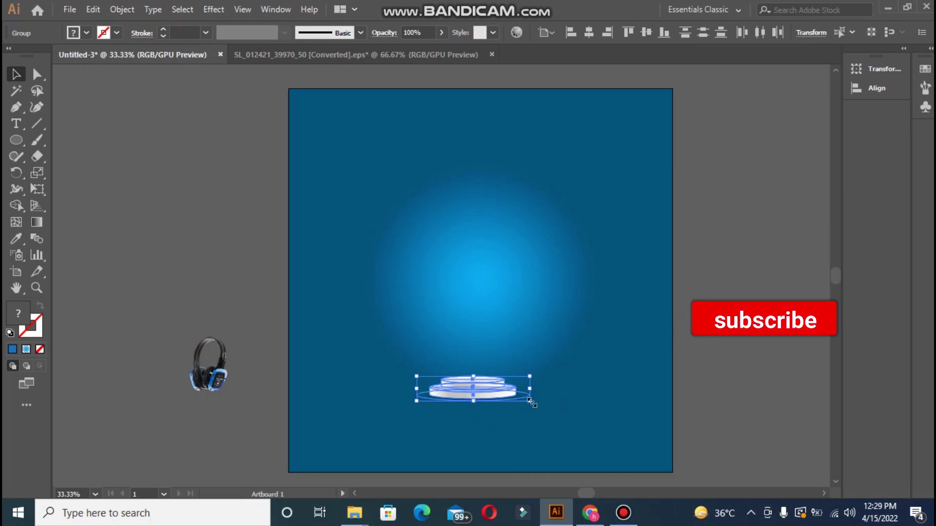
Enlarge the podium with its shadow and centre it horizontally near the artboard bottom
left_click_drag(530, 401, 664, 430)
mouse_move(502, 416)
left_mouse_down()
mouse_move(481, 421)
mouse_move(344, 378)
left_mouse_up()
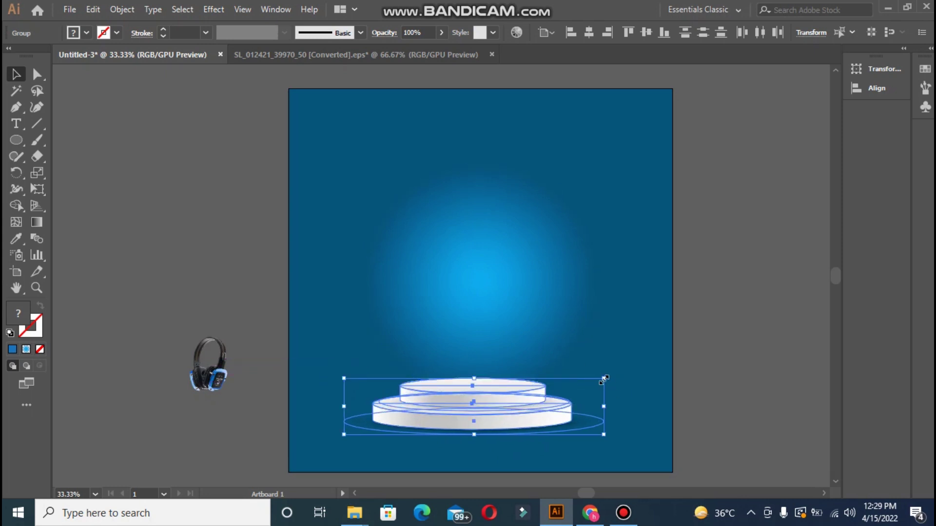
left_click_drag(604, 378, 646, 369)
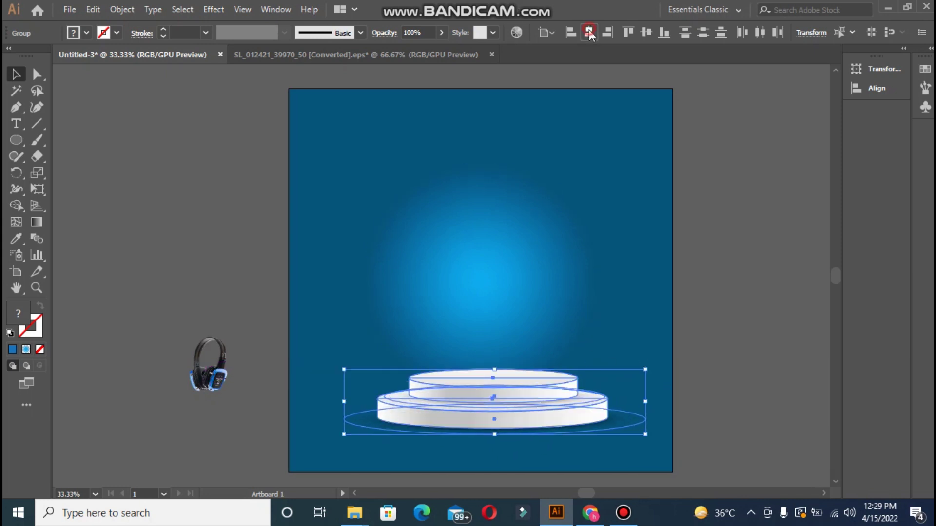
left_click(589, 32)
left_click(744, 335)
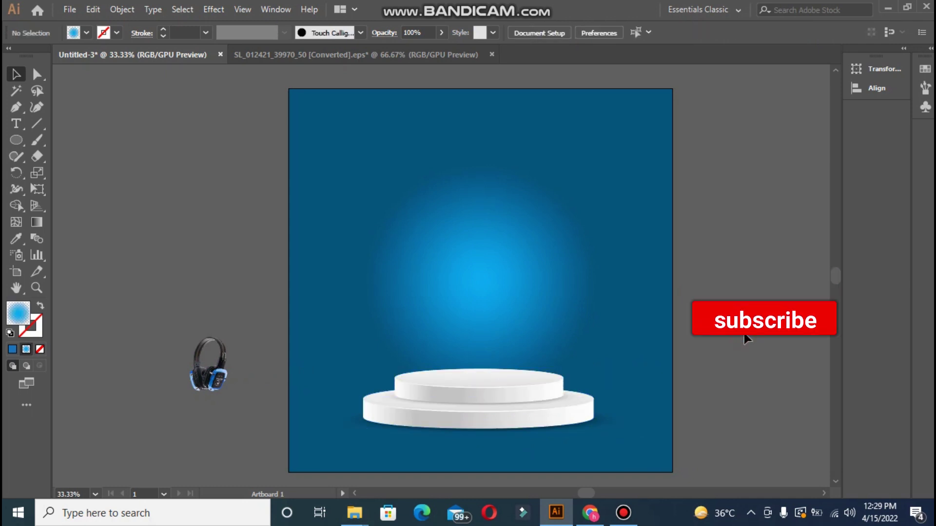
left_click(451, 406)
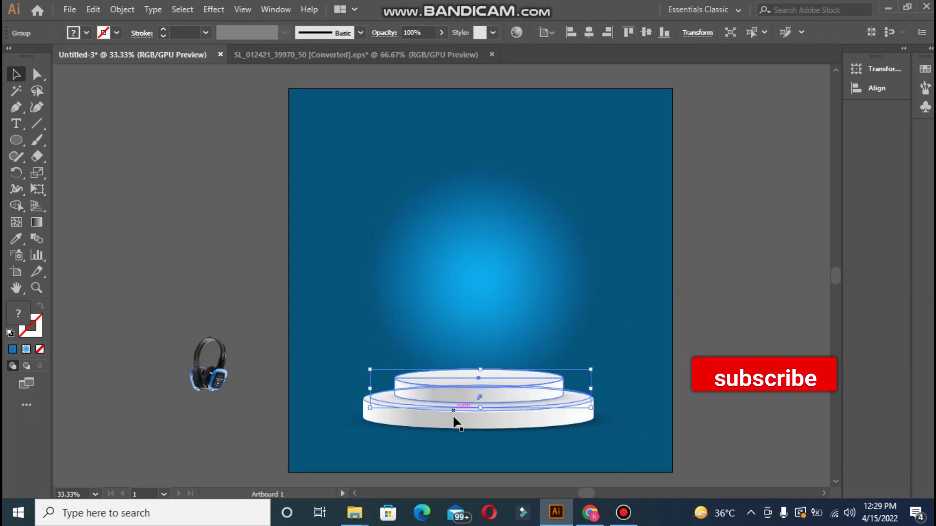
left_click(454, 420, "shift")
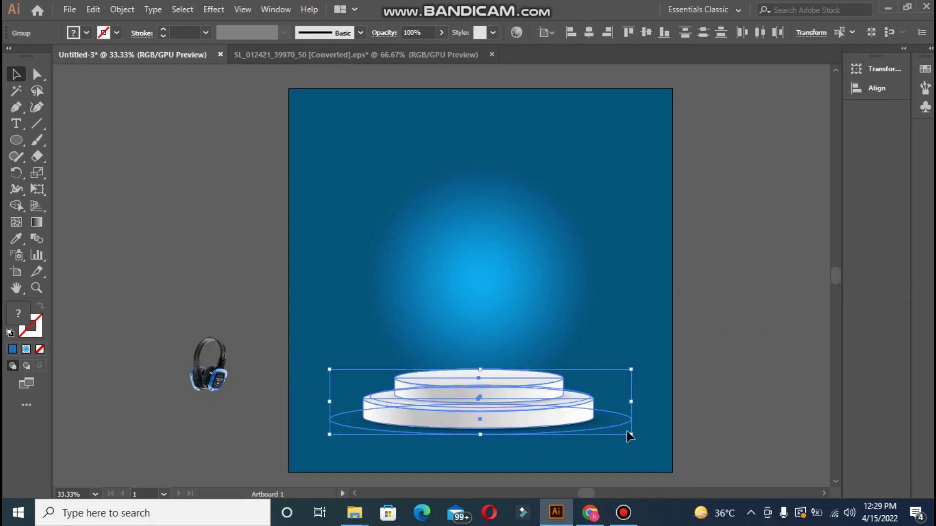
left_click_drag(629, 435, 637, 436)
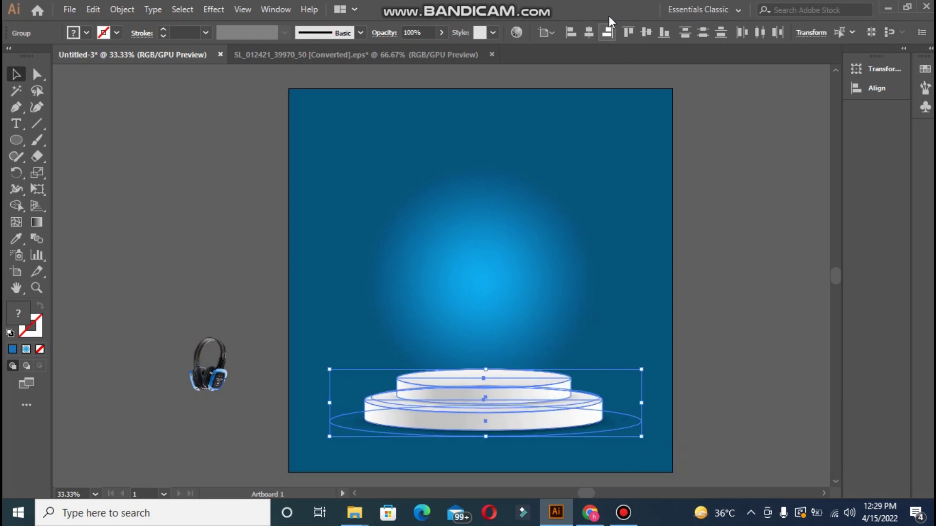
left_click(589, 32)
left_click(735, 414)
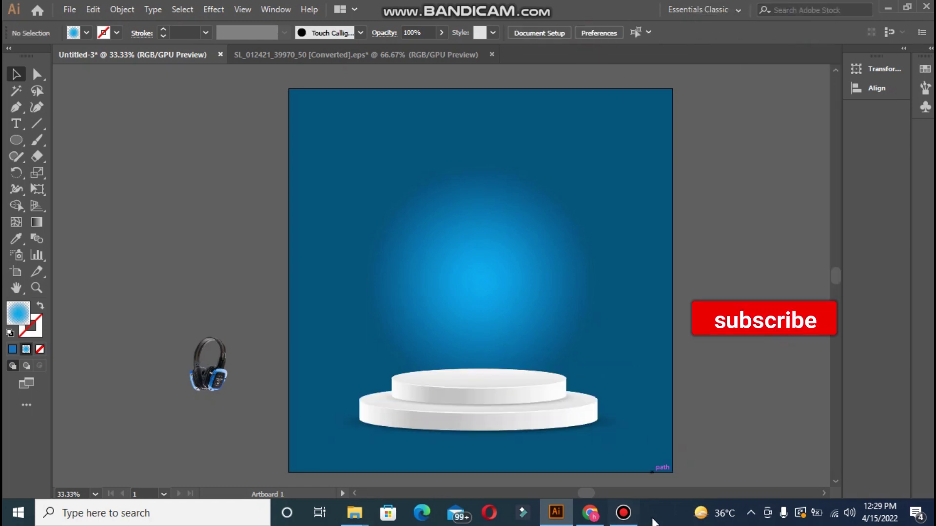
left_click(624, 513)
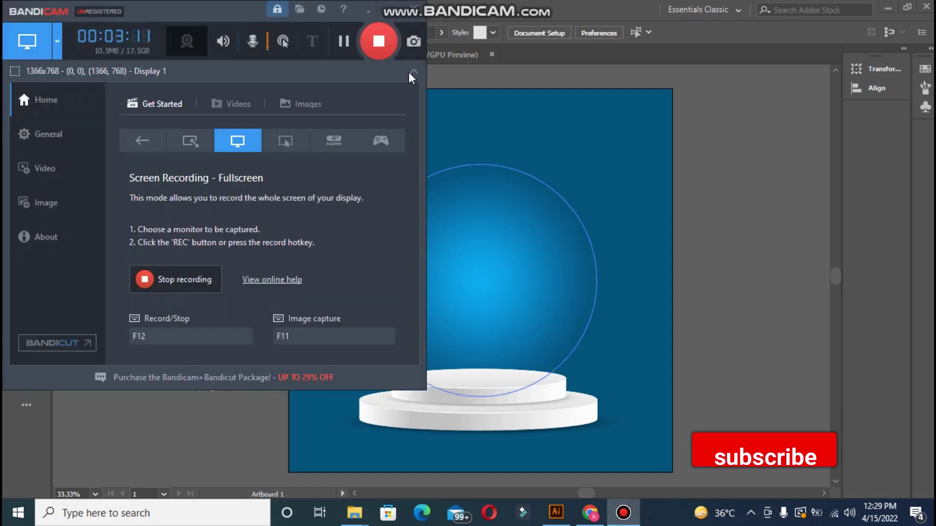
Move the headphones onto the artboard above the podium, enlarge them, and bring them to front
left_click(710, 206)
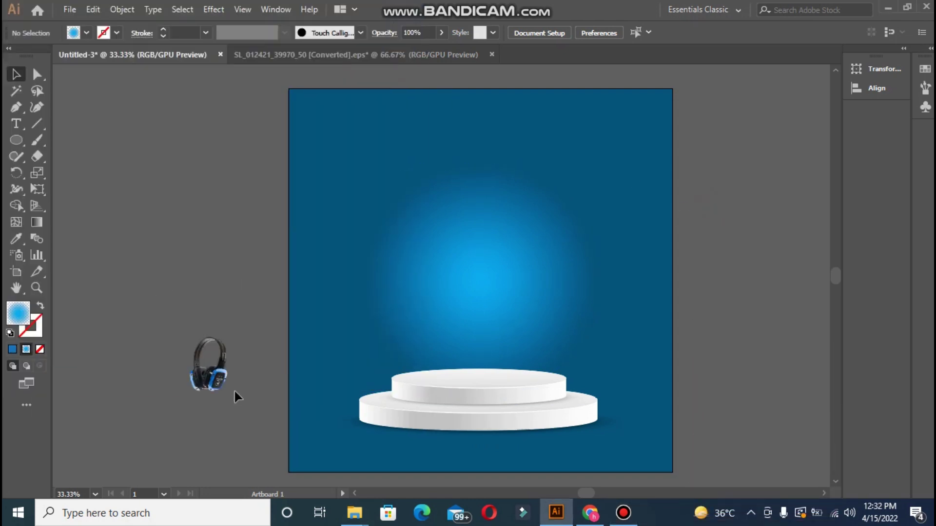
mouse_move(214, 378)
left_mouse_down()
mouse_move(497, 308)
mouse_move(617, 475)
left_mouse_up()
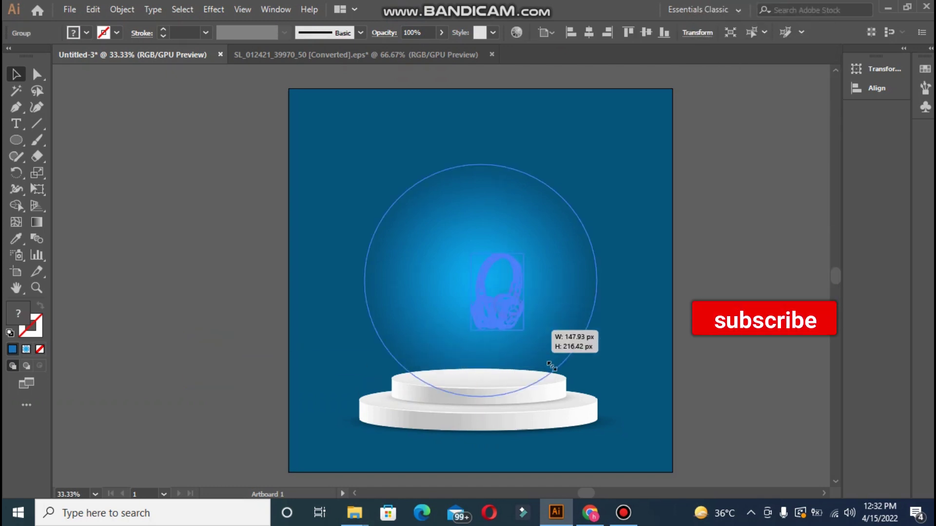
left_click_drag(576, 426, 521, 320)
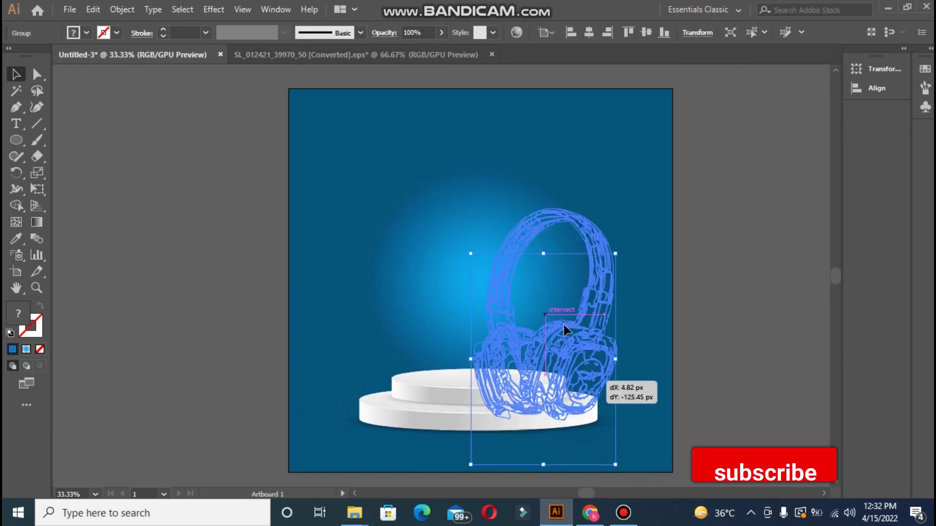
right_click(525, 313)
mouse_move(563, 241)
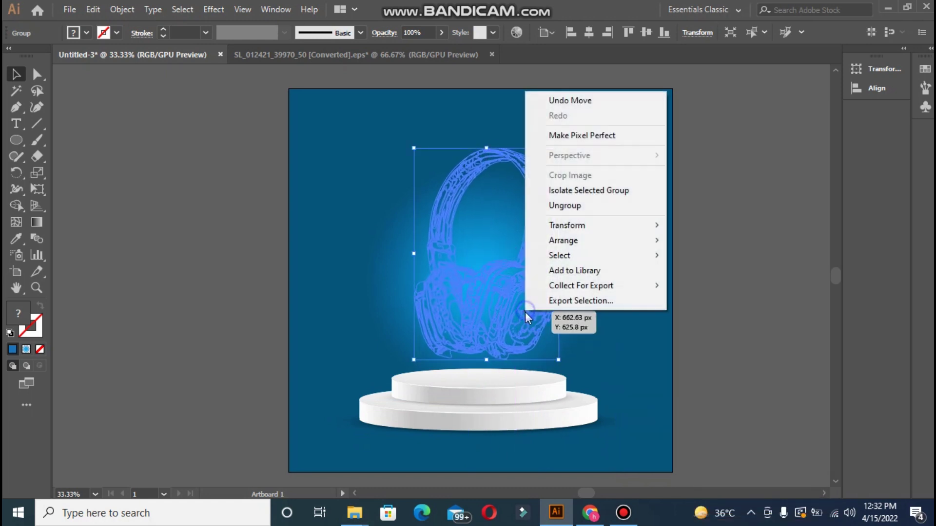
left_click(694, 241)
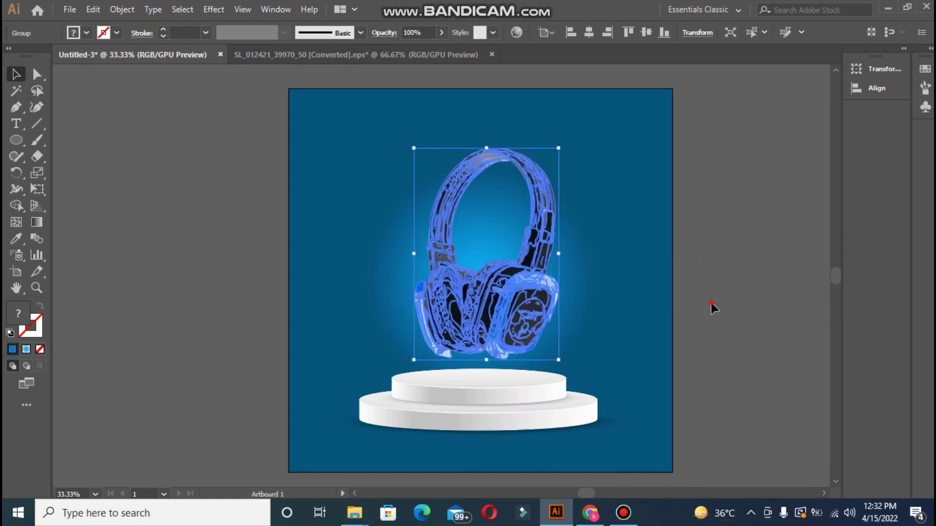
left_click(710, 302)
Reflect the headphones across the vertical axis using Object > Transform > Reflect
left_click_drag(529, 306, 523, 308)
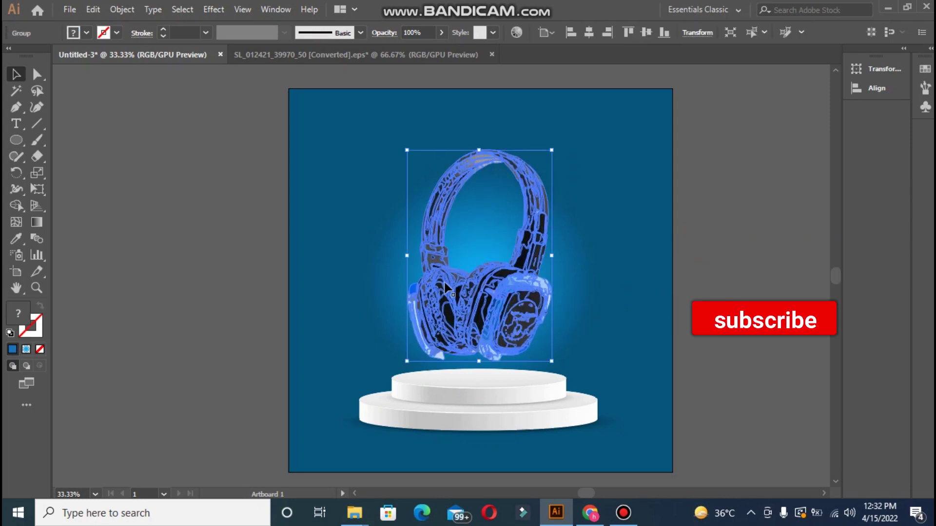
right_click(484, 306)
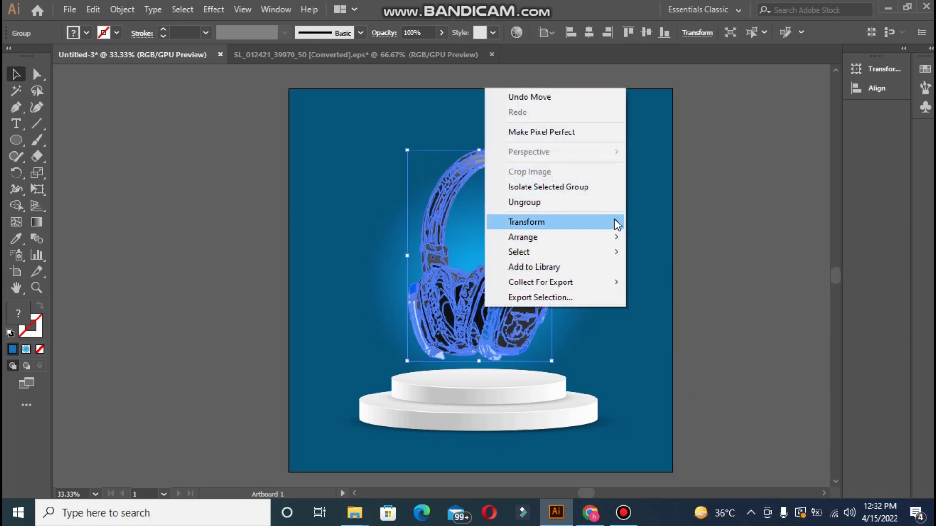
mouse_move(555, 221)
left_click(661, 271)
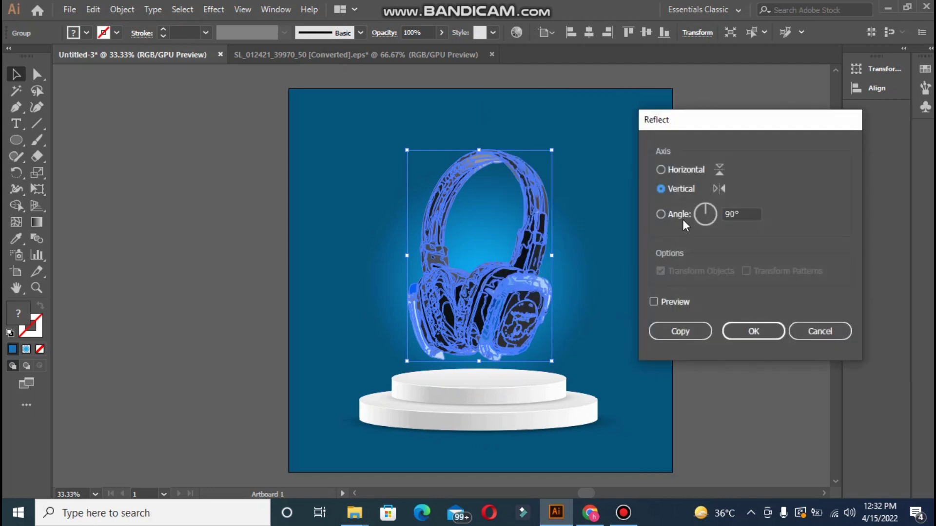
left_click(662, 299)
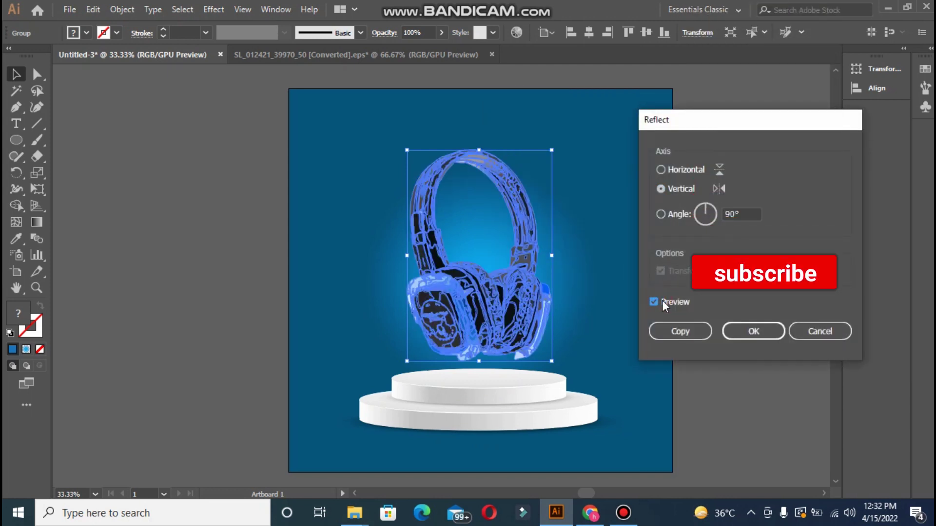
left_click(739, 332)
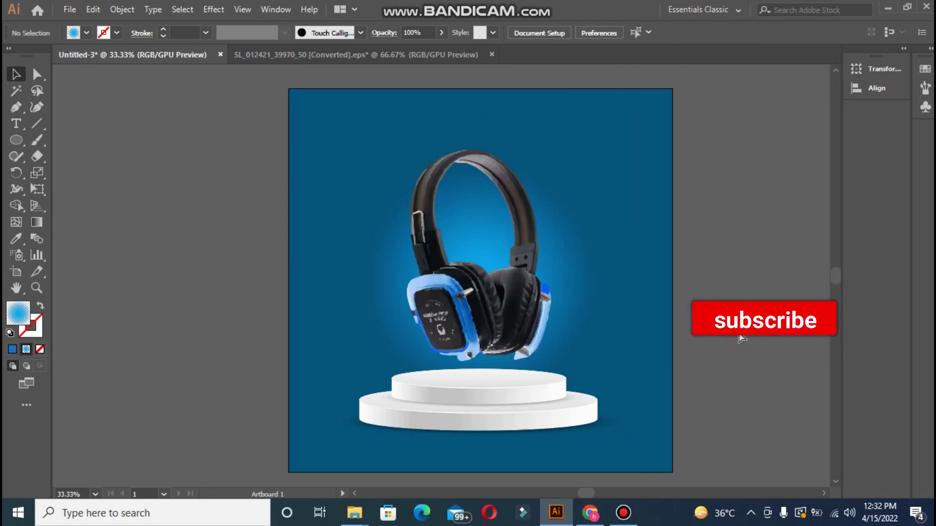
key("ctrl+z")
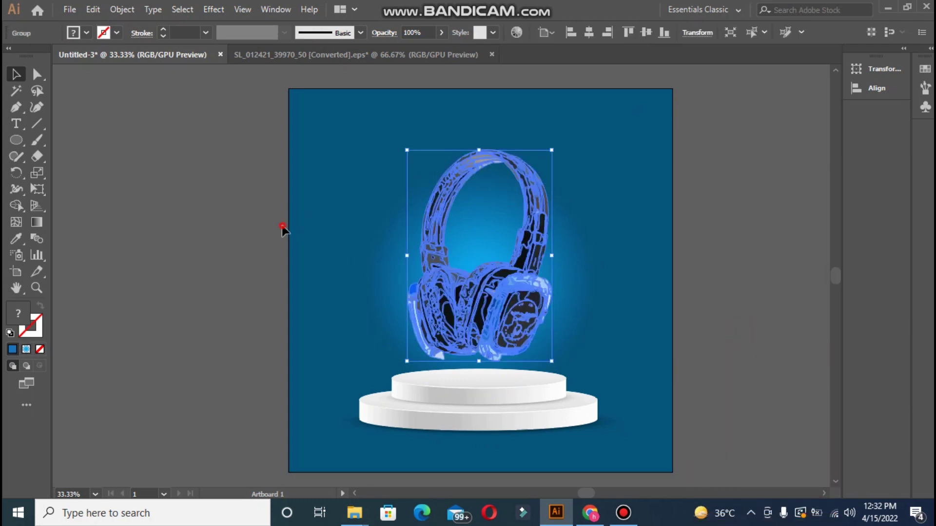
left_click(174, 217)
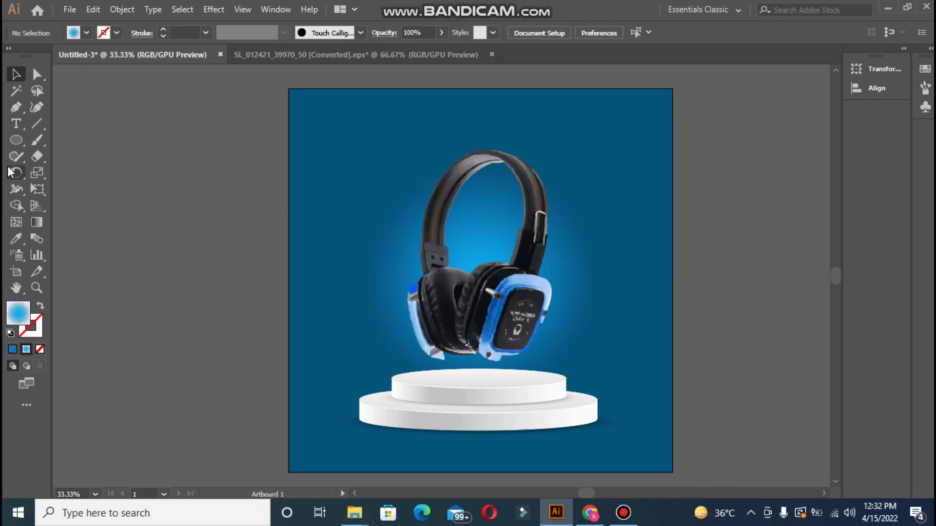
Draw a hexagon beside the artboard with the Polygon Tool and set its fill to None
left_click_drag(15, 141, 61, 141)
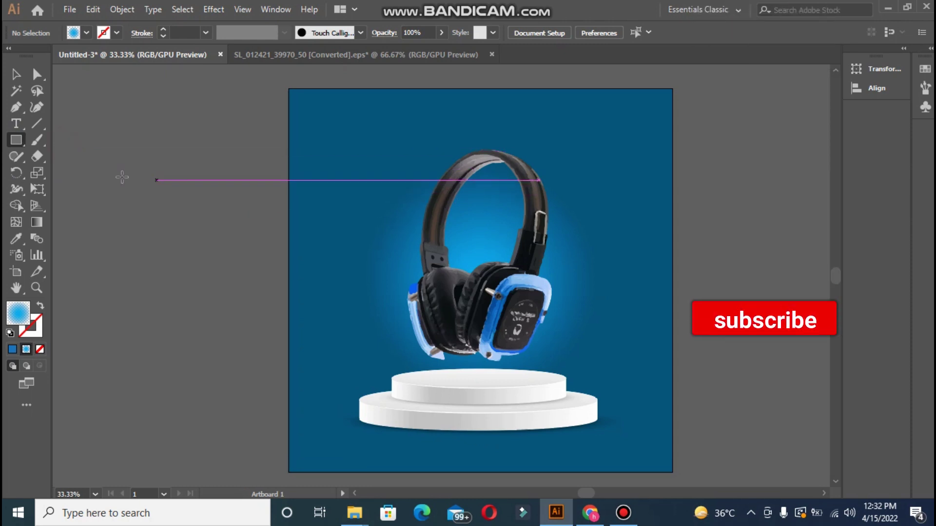
left_click_drag(23, 142, 57, 189)
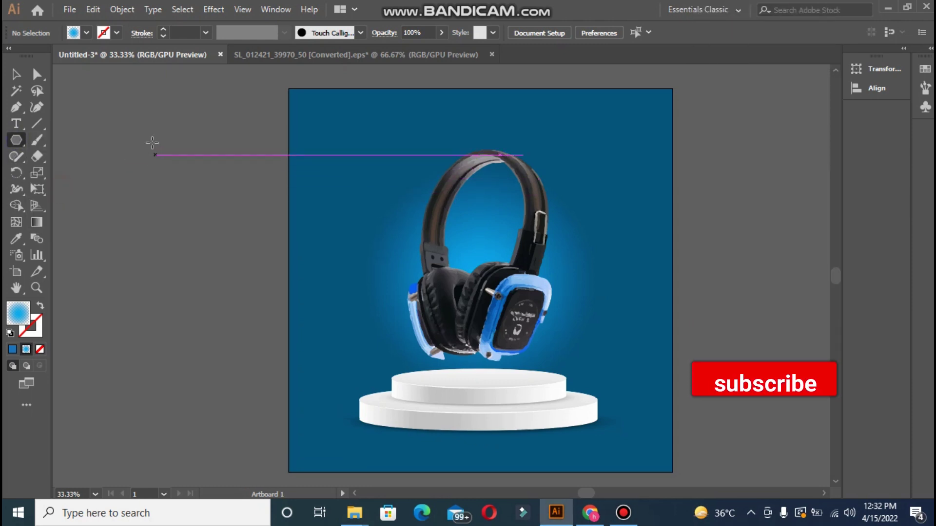
mouse_move(130, 149)
left_mouse_down()
mouse_move(173, 216)
mouse_move(150, 255)
left_mouse_up()
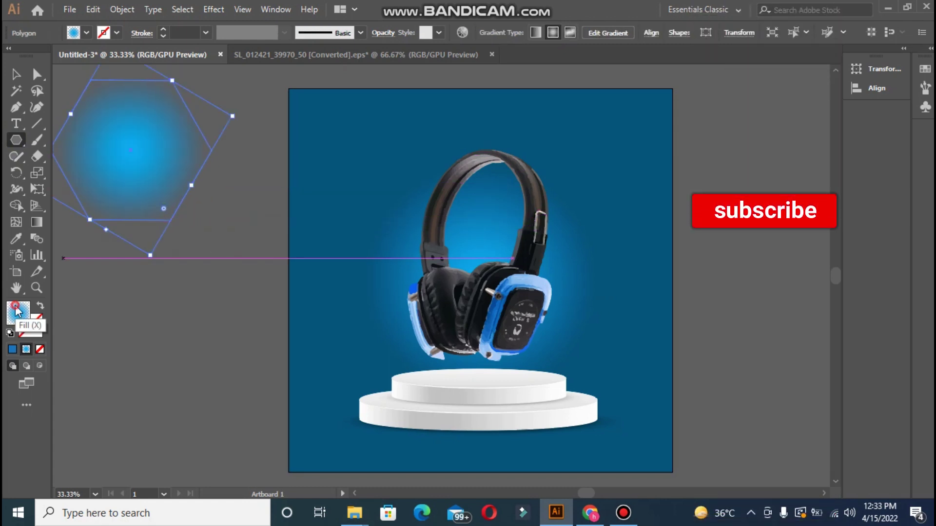
left_click(40, 350)
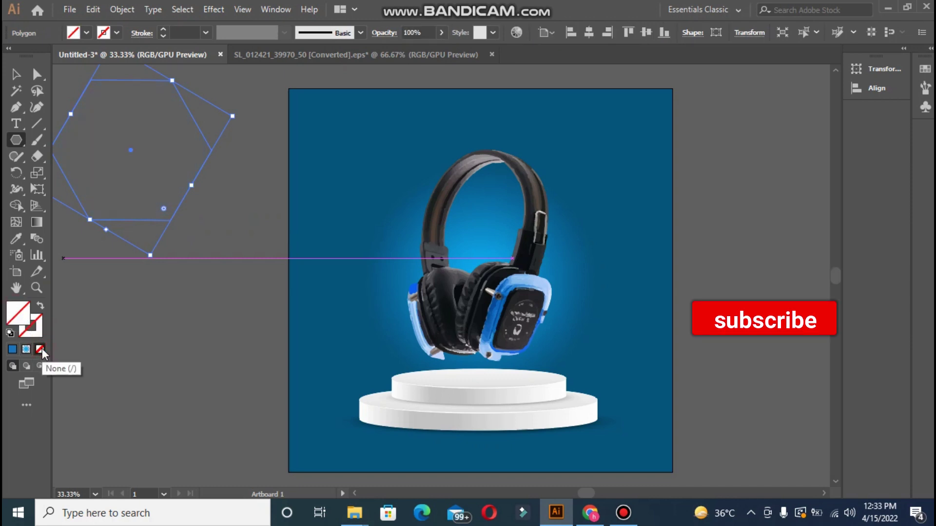
Rotate the hexagon, place it over the headphones' upper left, and bring it to front
left_click(17, 80)
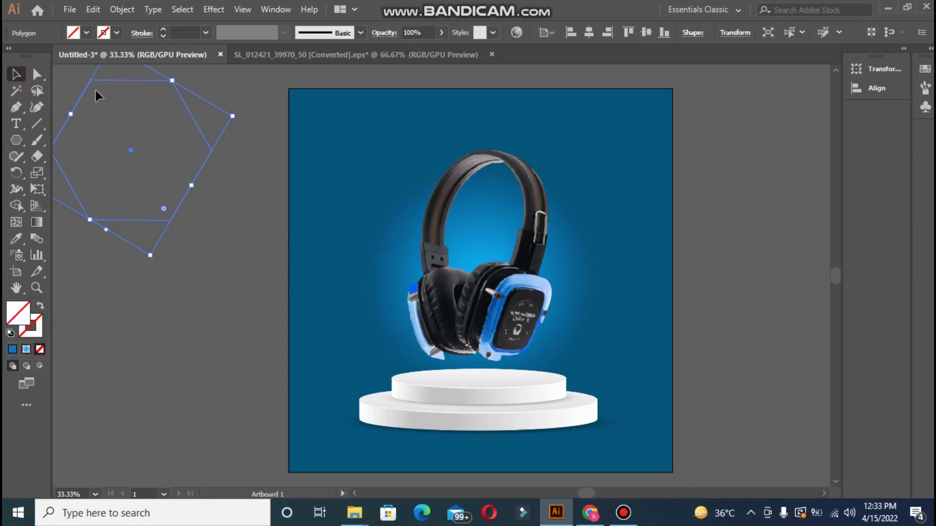
left_click_drag(134, 222, 200, 319)
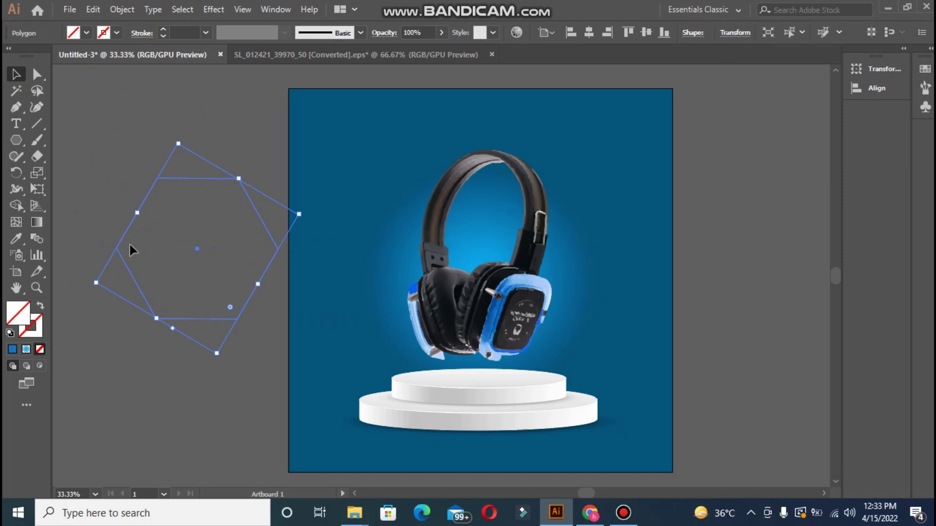
left_click_drag(89, 282, 89, 279)
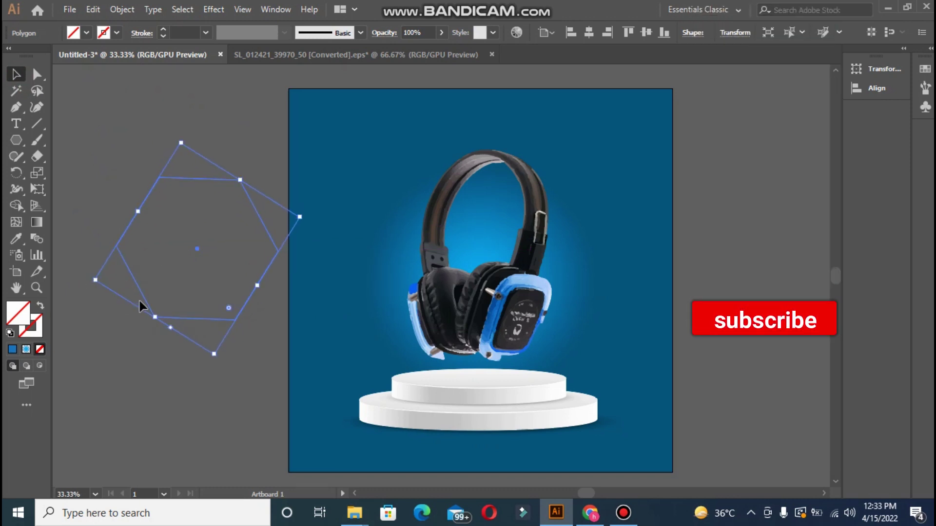
left_click_drag(139, 302, 332, 275)
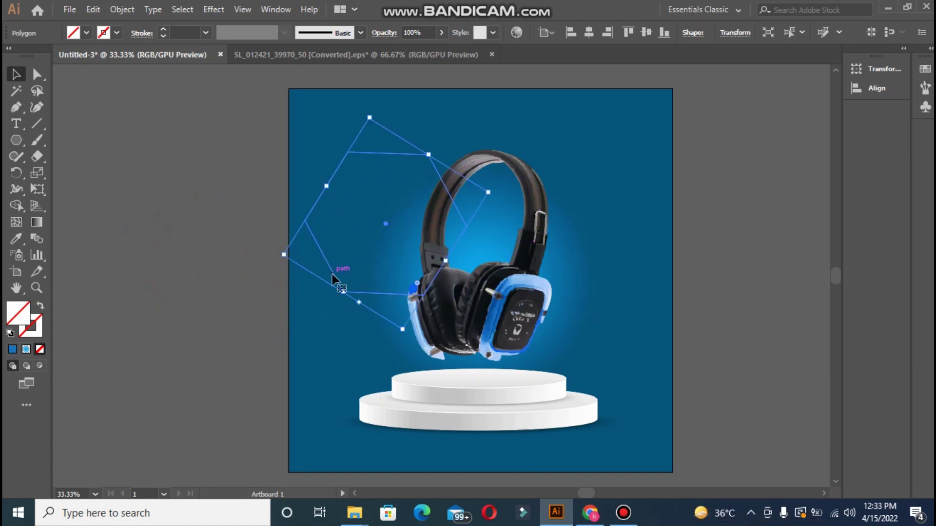
right_click(332, 277)
left_click(487, 431)
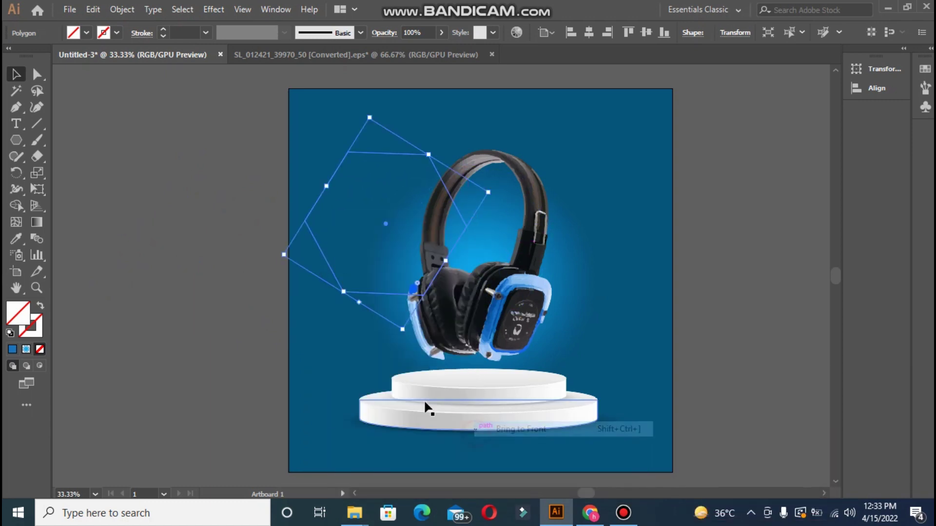
Make the hexagon's fill white
left_click(39, 338)
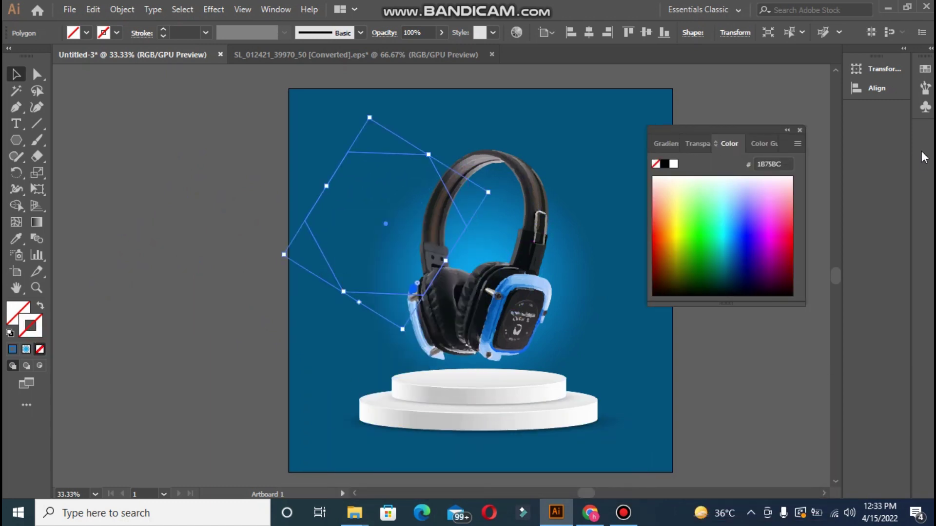
left_click(14, 312)
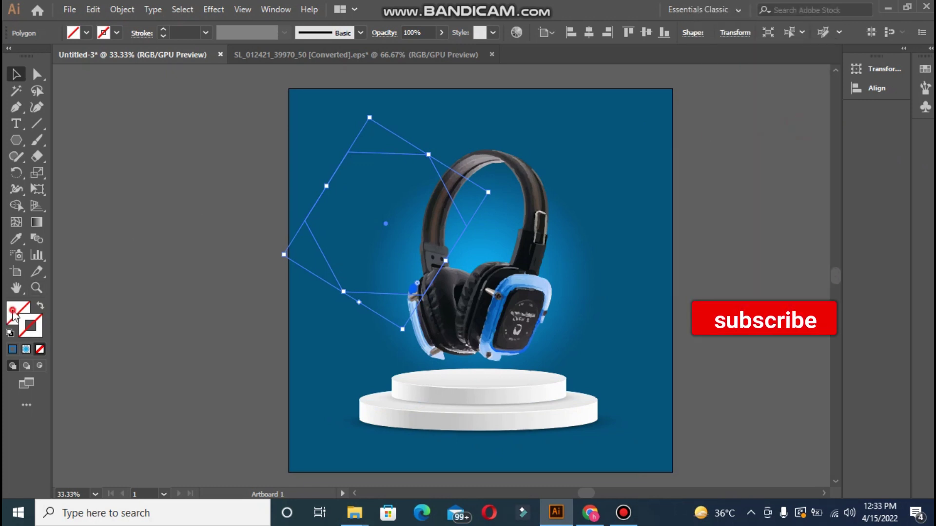
left_click(674, 164)
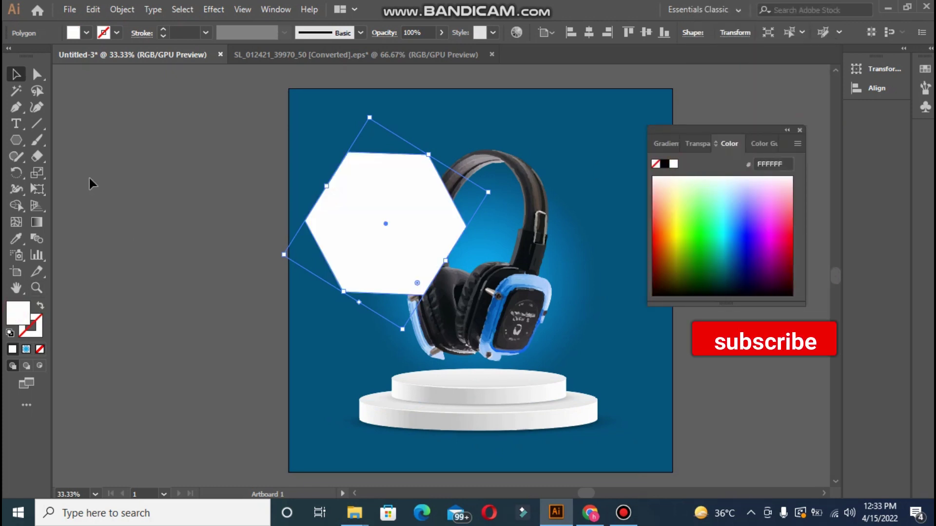
Turn the hexagon into a white 2 pt outline, rotated and moved left off the artboard
left_click(40, 306)
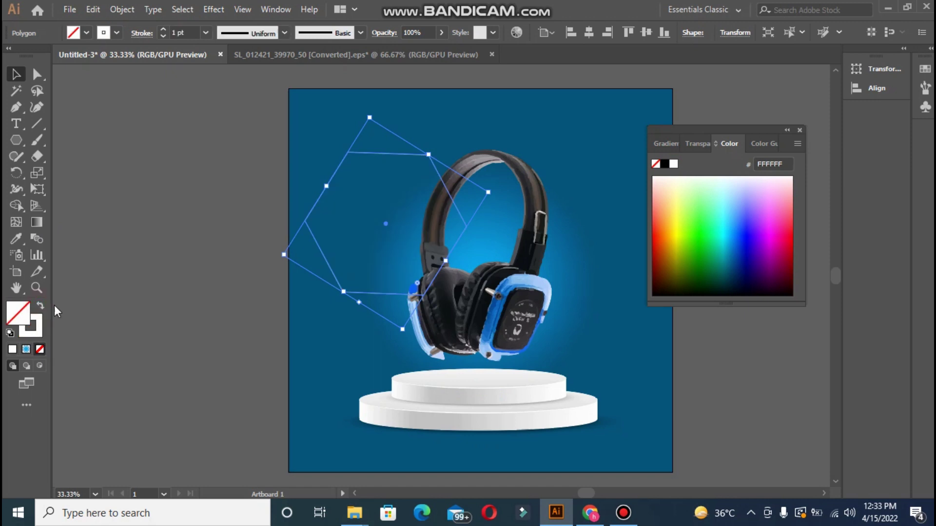
left_click(799, 131)
left_click_drag(282, 255, 280, 259)
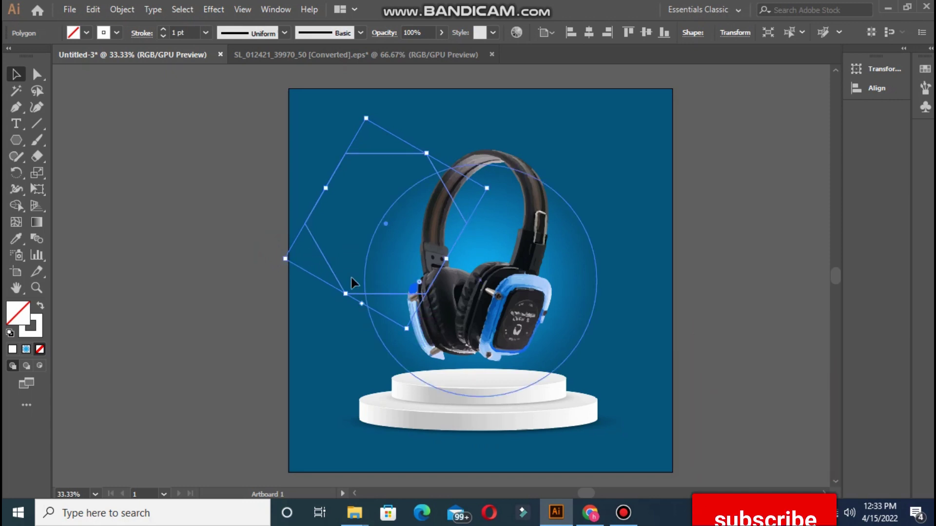
left_click_drag(351, 293, 201, 299)
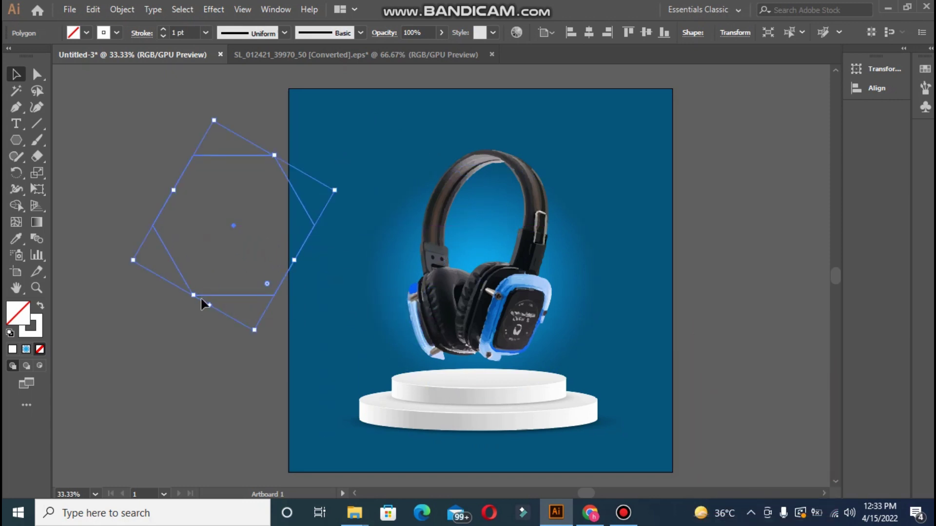
left_click(163, 29)
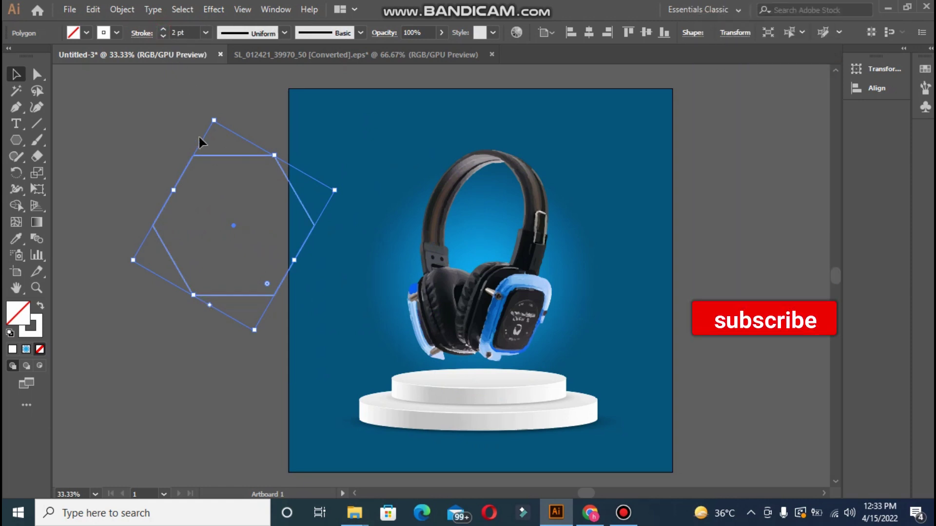
left_click(194, 184)
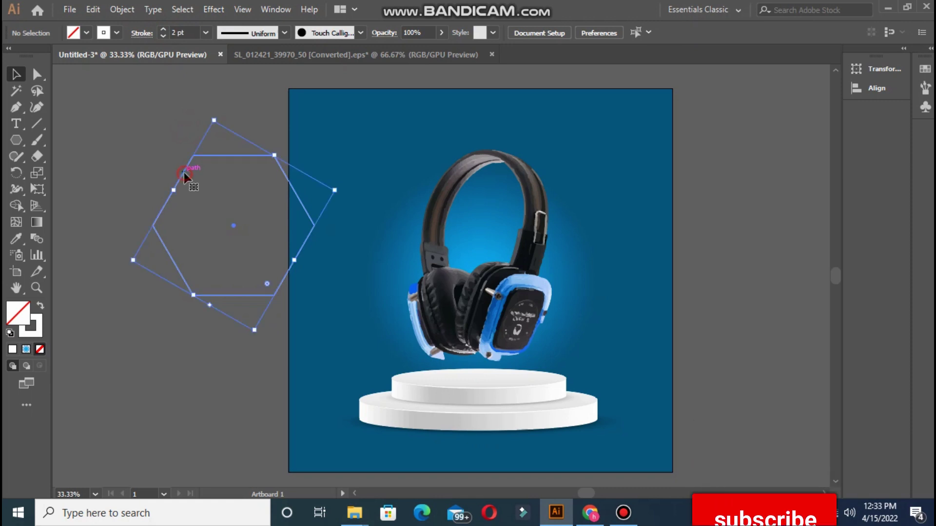
left_click(184, 174)
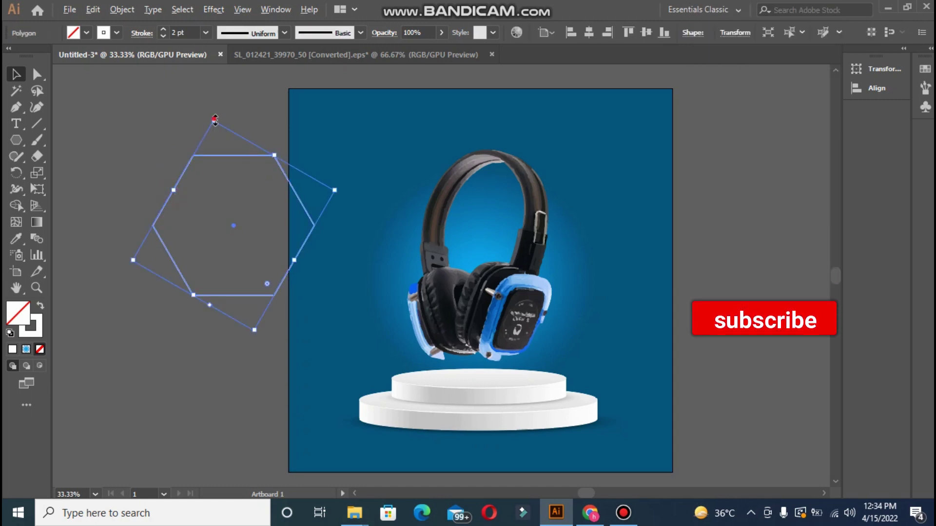
Add scaled hexagon copies, one smaller and two larger, to form nested rings
left_click_drag(215, 119, 218, 140)
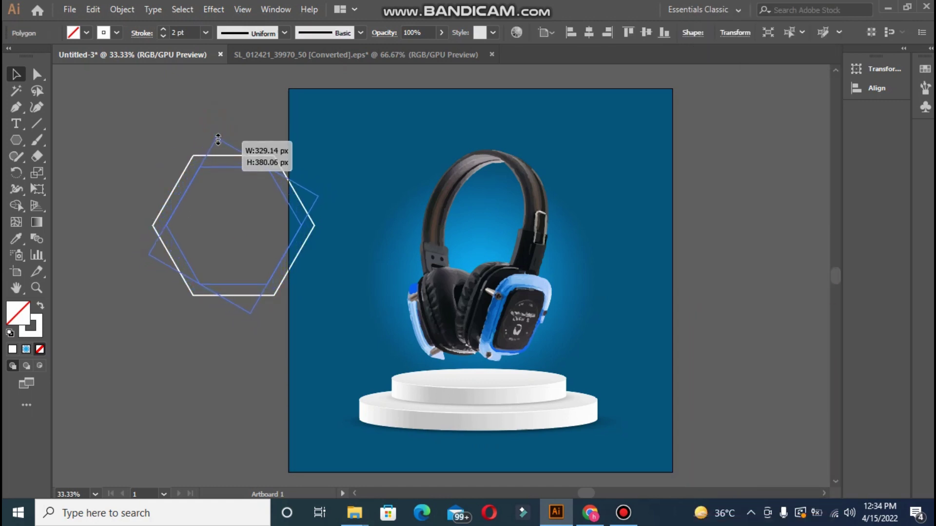
left_click(196, 117)
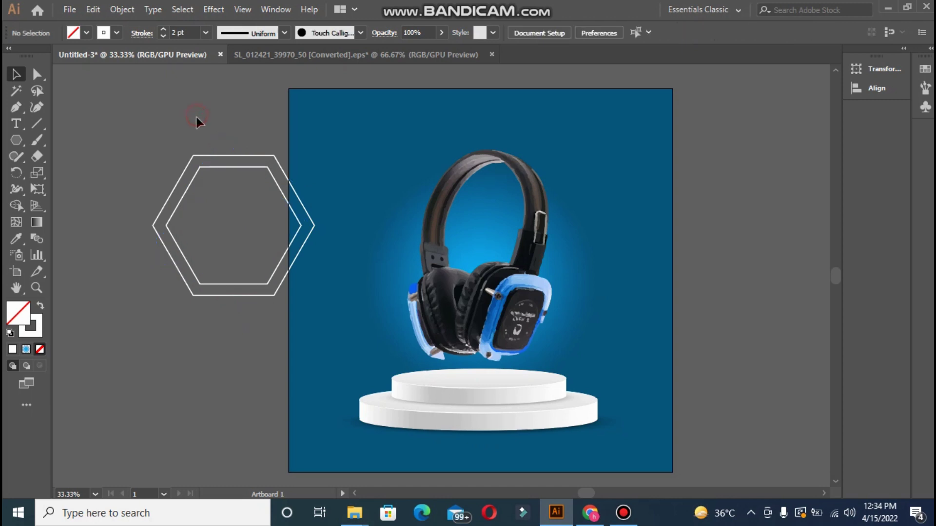
left_click(207, 157)
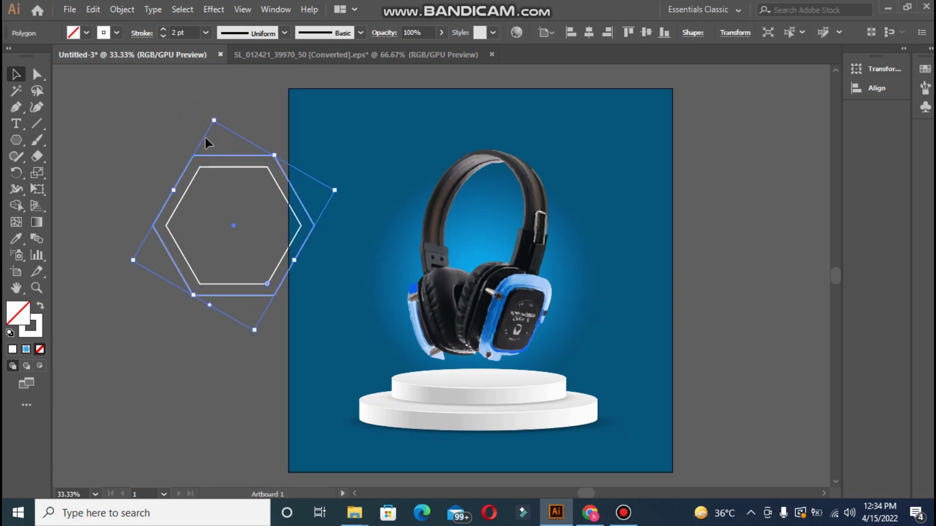
left_click_drag(214, 119, 215, 107)
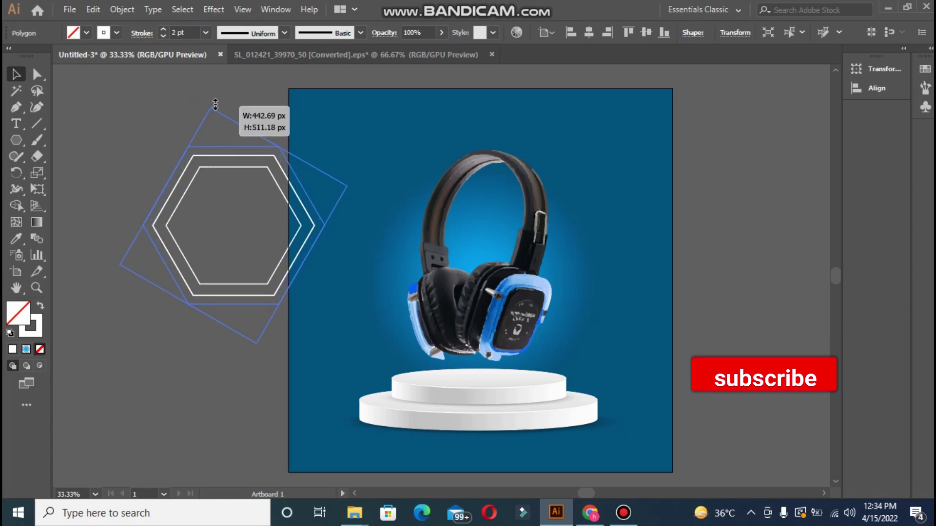
left_click_drag(215, 104, 218, 118)
left_click(319, 134)
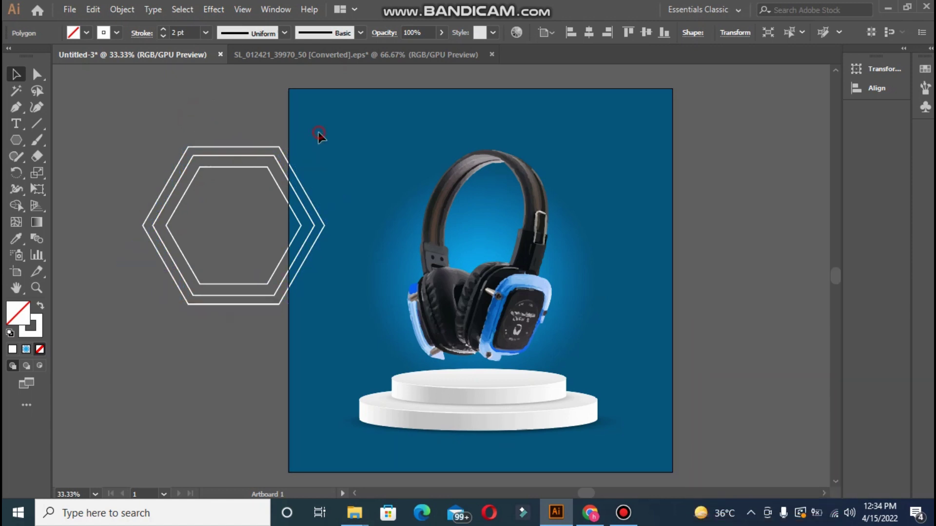
left_click(200, 147)
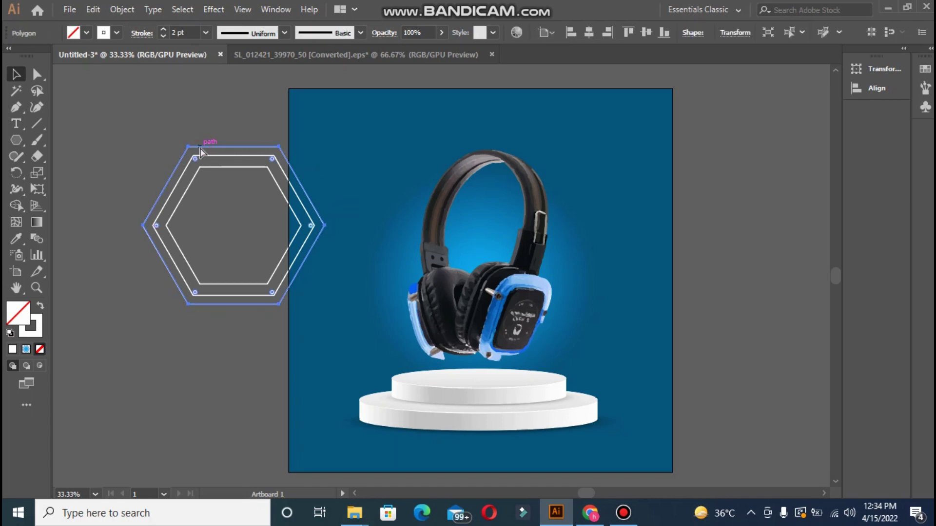
left_click(207, 148)
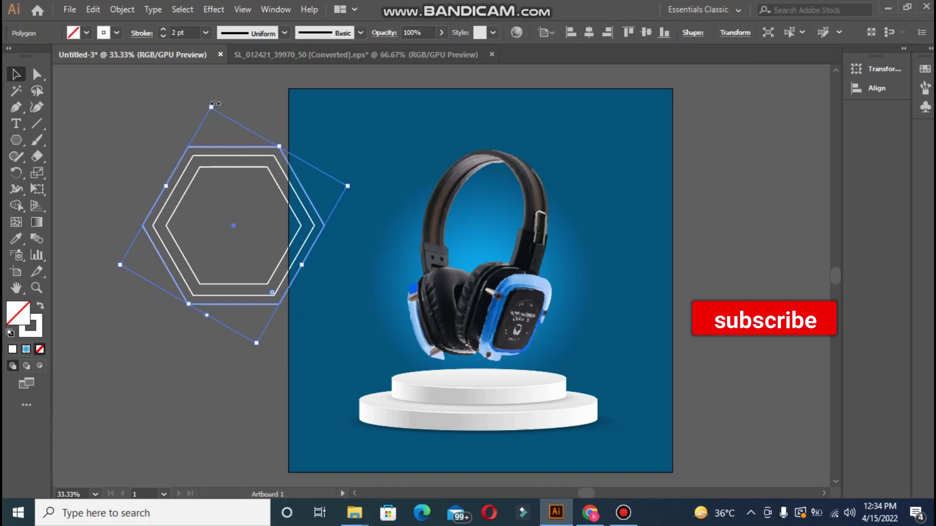
left_click_drag(211, 105, 212, 92)
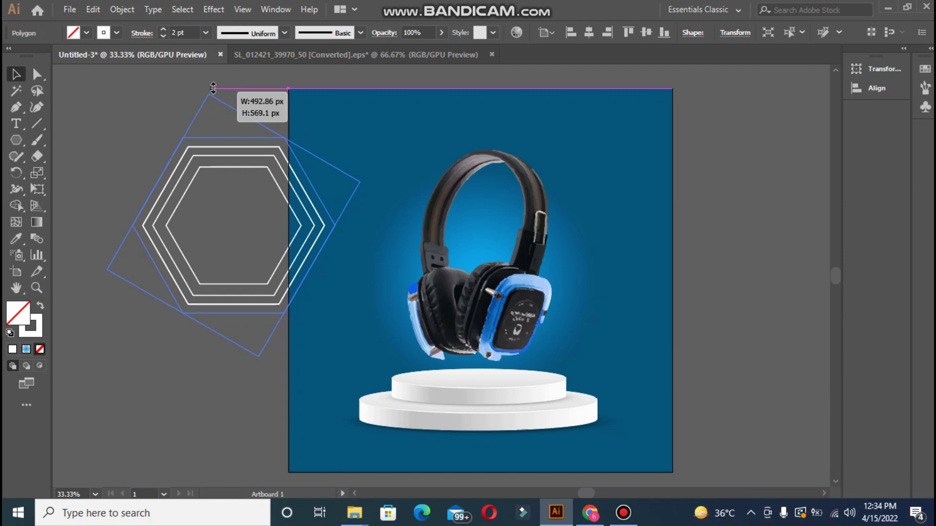
left_click_drag(213, 88, 212, 89)
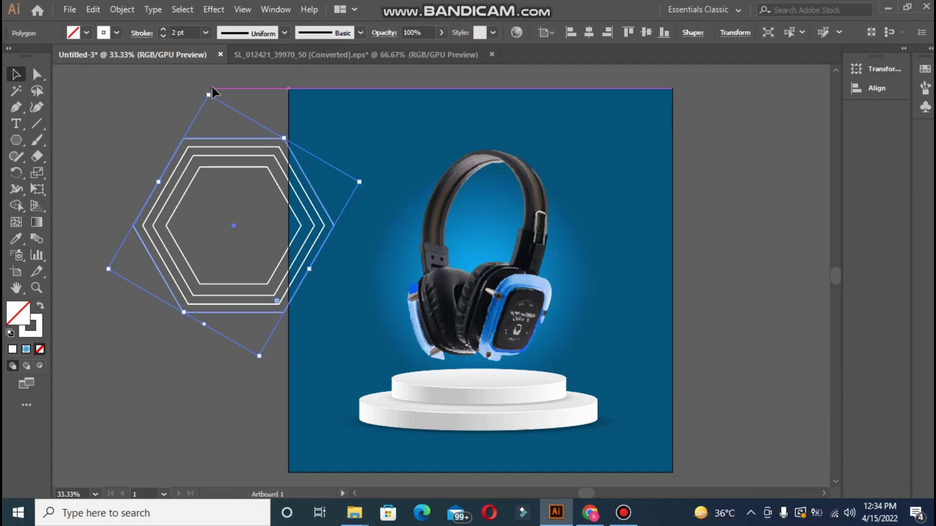
Widen the outermost ring and move the hexagon set onto the poster over the headphones
left_click(147, 154)
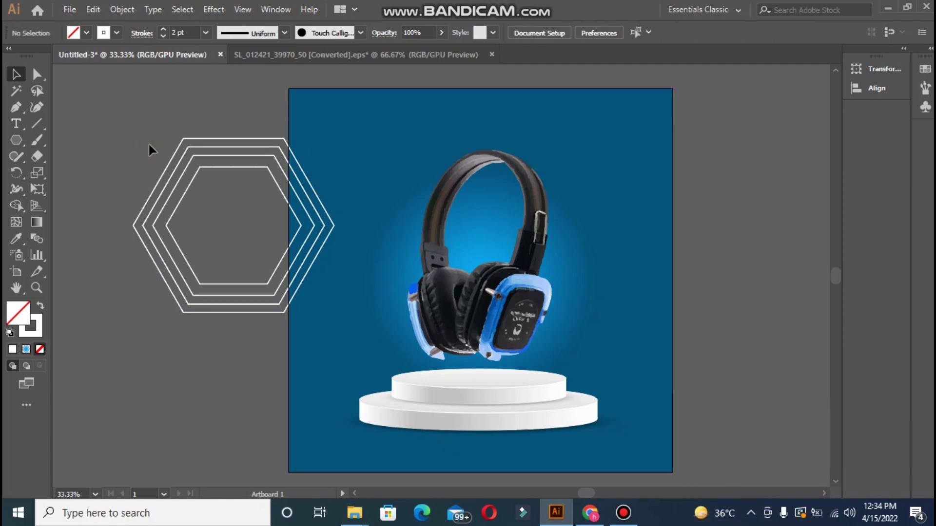
left_click(206, 141)
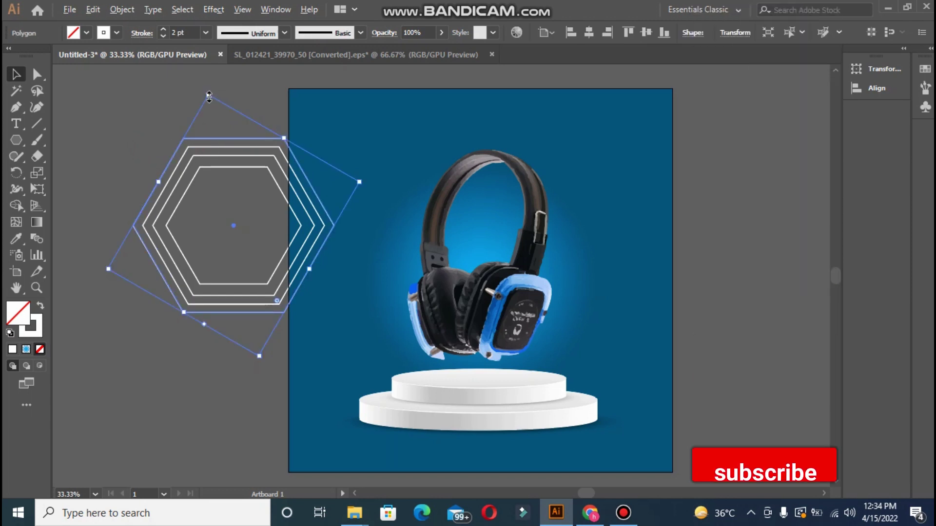
mouse_move(210, 95)
left_mouse_down()
mouse_move(209, 79)
mouse_move(210, 132)
left_mouse_up()
left_click(111, 180)
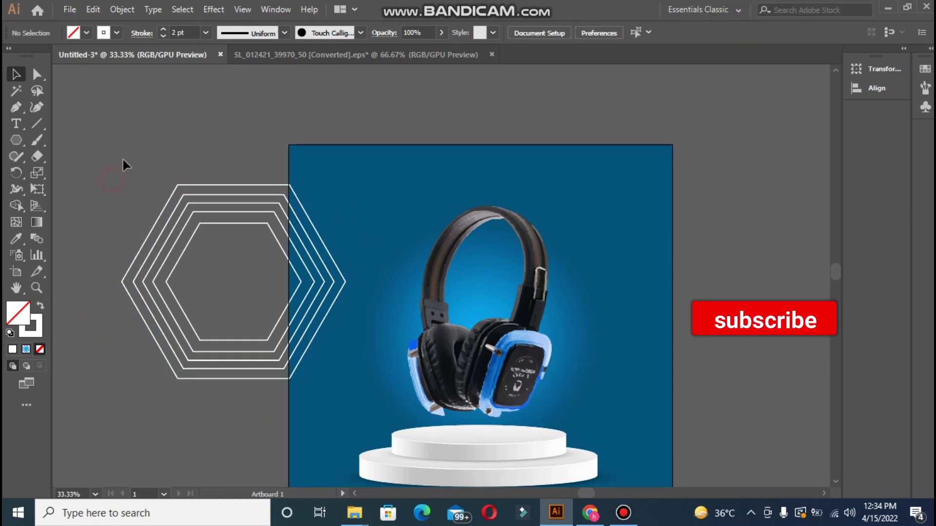
left_click(247, 373)
mouse_move(173, 240)
left_mouse_down()
mouse_move(252, 264)
mouse_move(412, 277)
left_mouse_up()
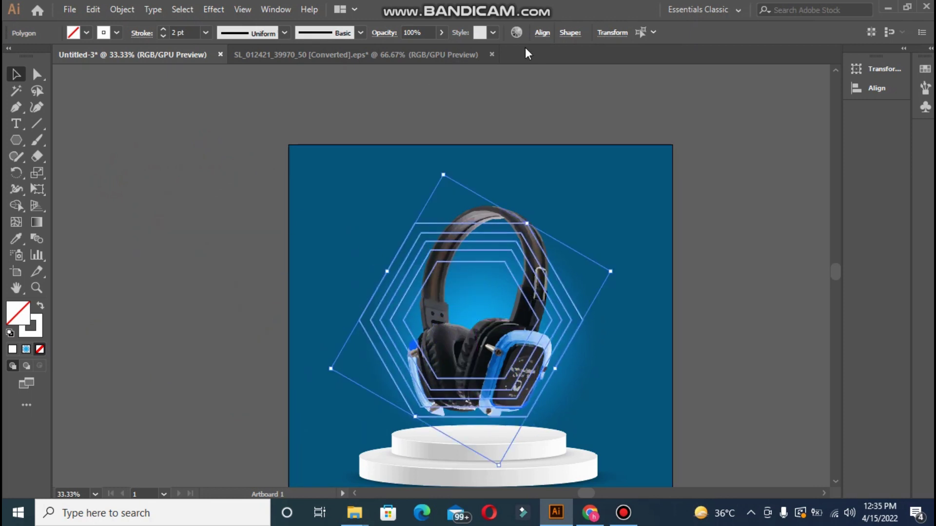
Centre the hexagon rings horizontally and bring the headphones in front of them
left_click(542, 32)
left_click(430, 71)
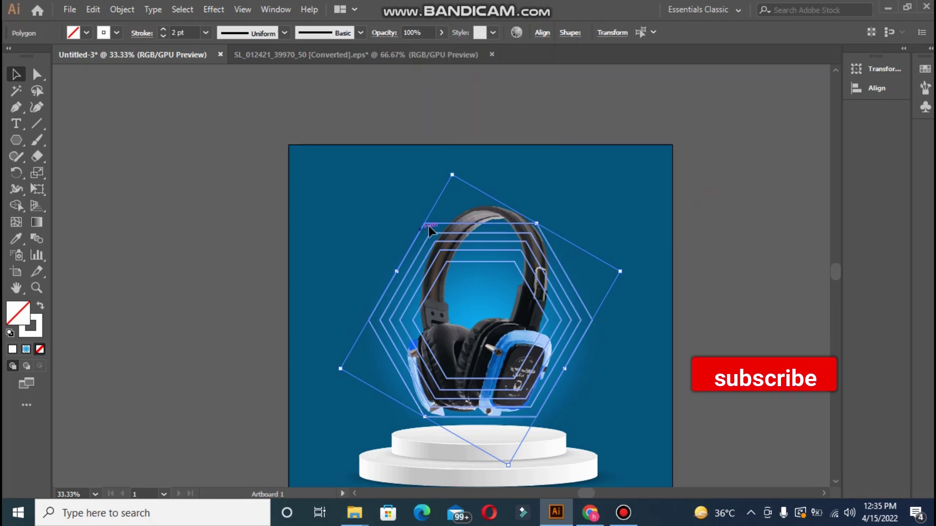
left_click(475, 218)
left_click(474, 215)
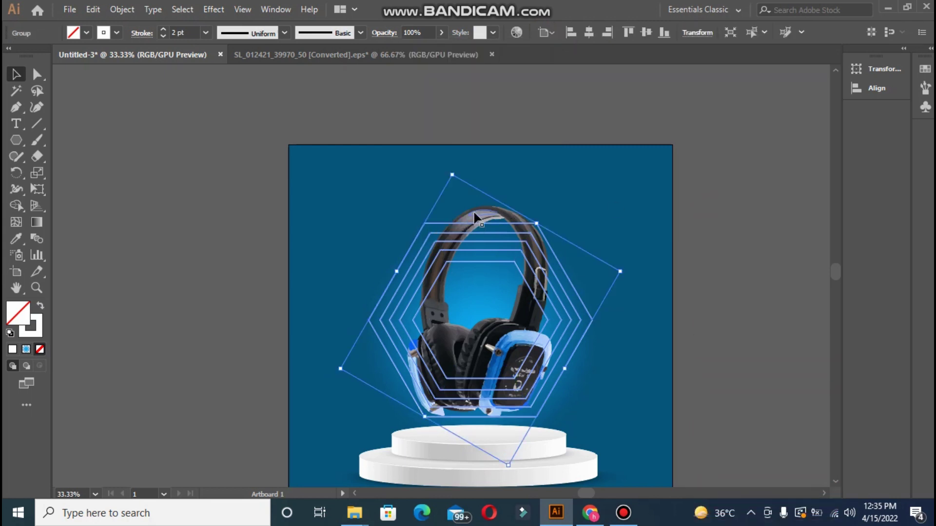
left_click(722, 213)
left_click(488, 213)
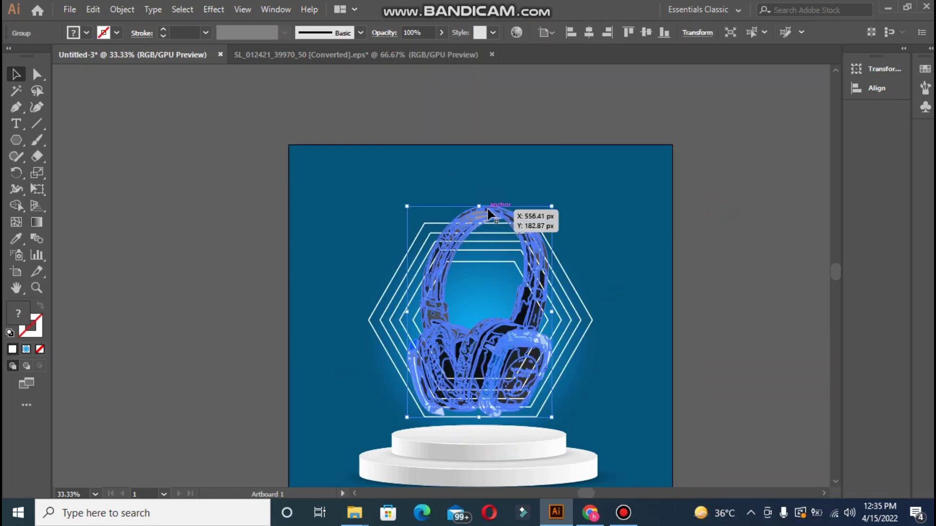
right_click(488, 210)
left_click(677, 359)
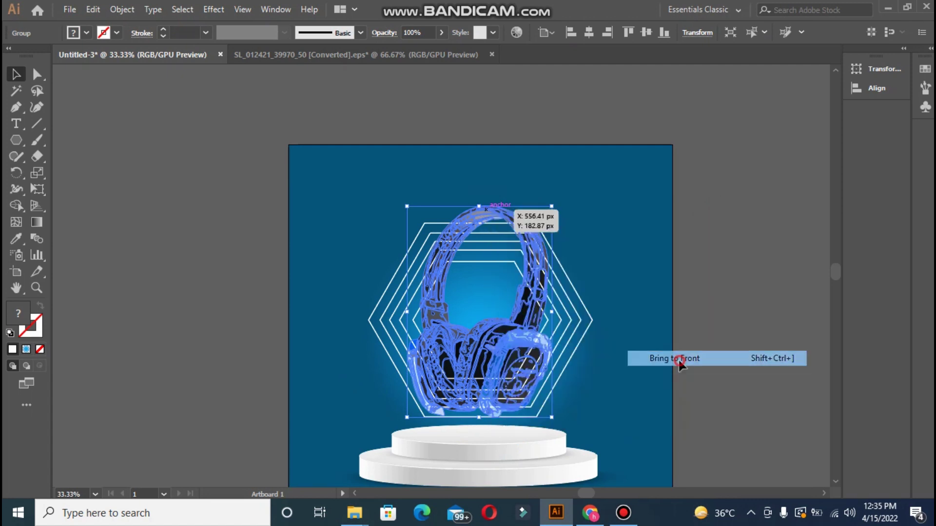
left_click(752, 306)
Lower the hexagon ring group's opacity to about 32%
left_click(415, 269)
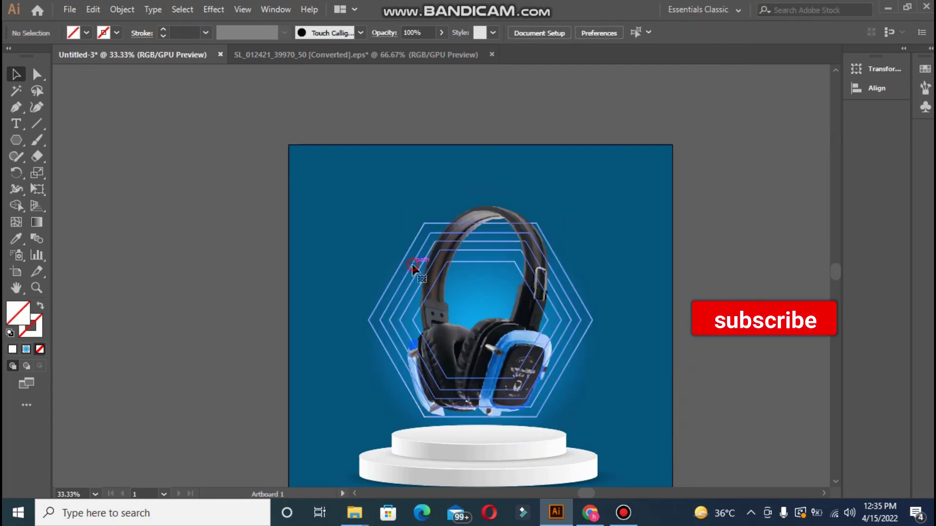
left_click(441, 32)
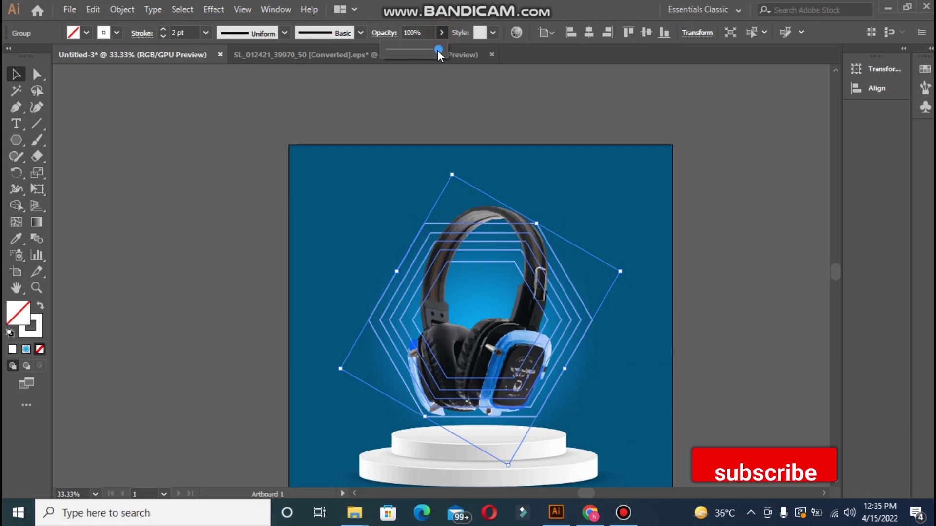
left_click_drag(438, 50, 428, 55)
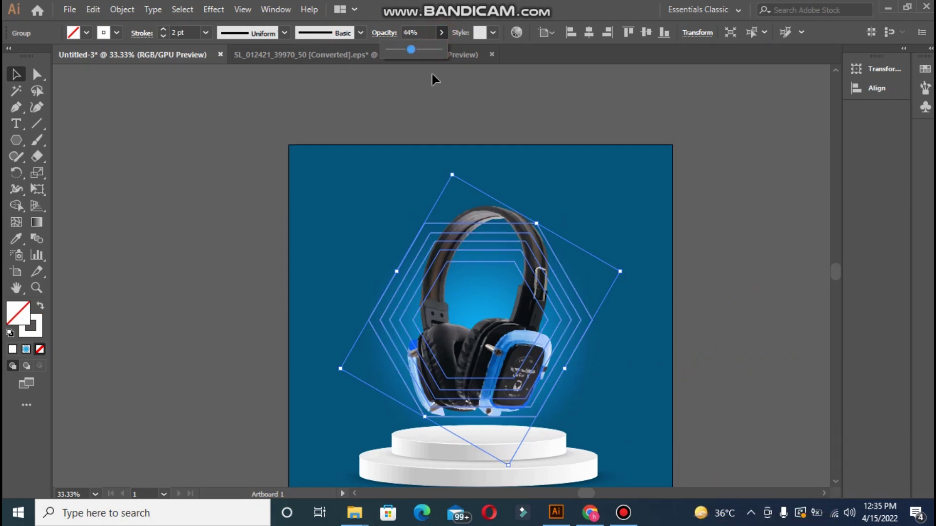
left_click(446, 89)
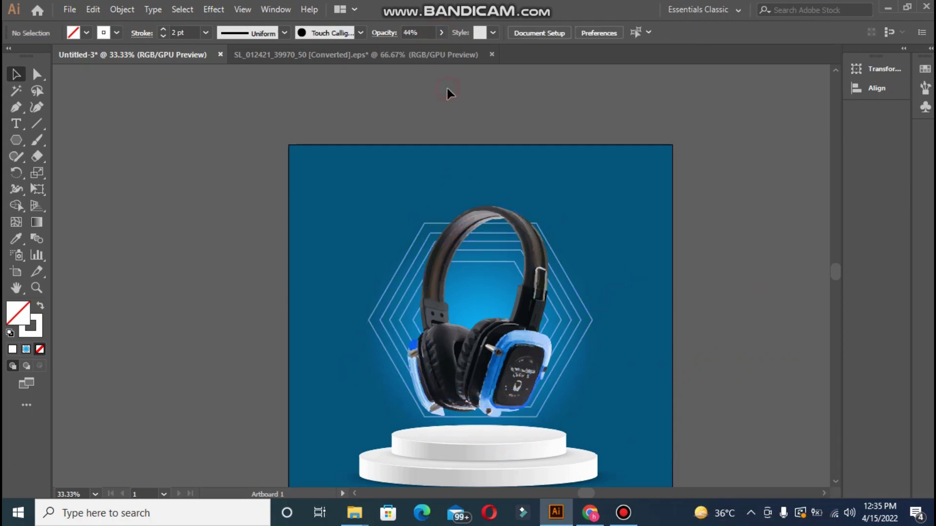
left_click(441, 32)
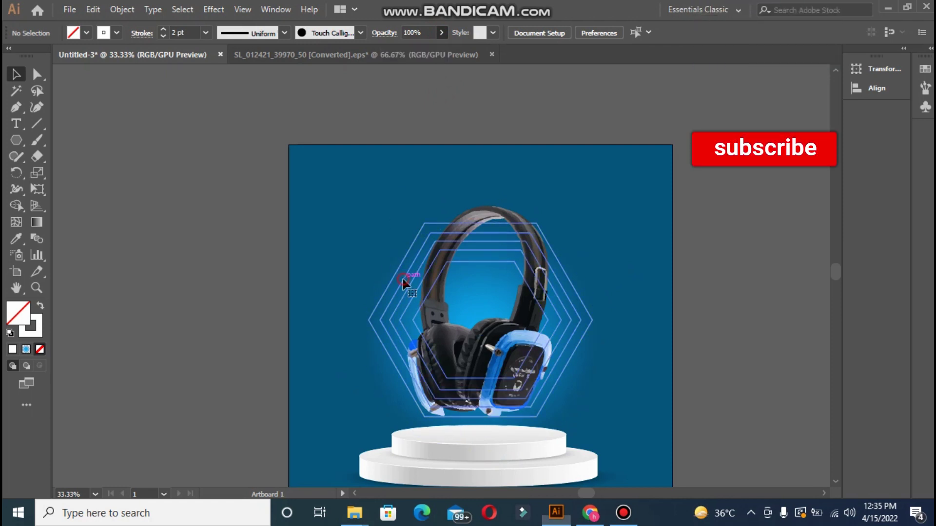
left_click(406, 282)
left_click(442, 32)
left_click_drag(411, 49, 402, 50)
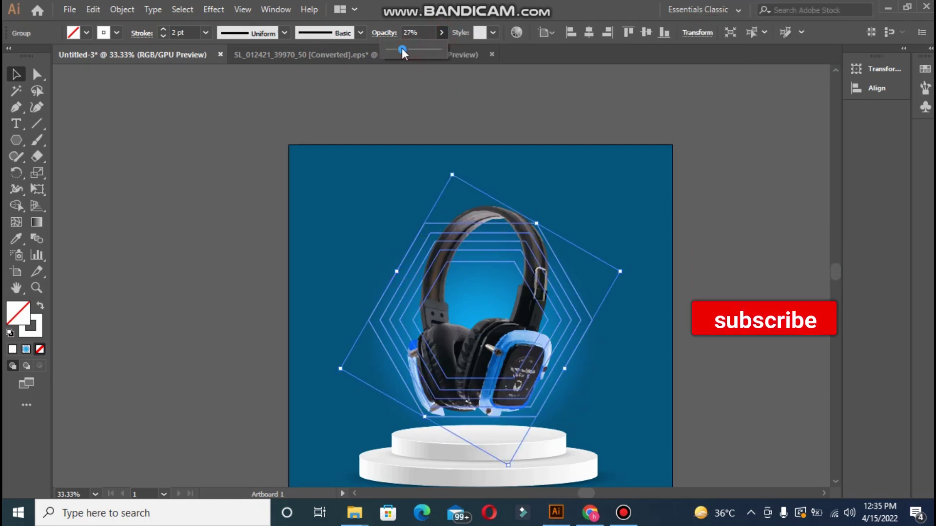
left_click(192, 196)
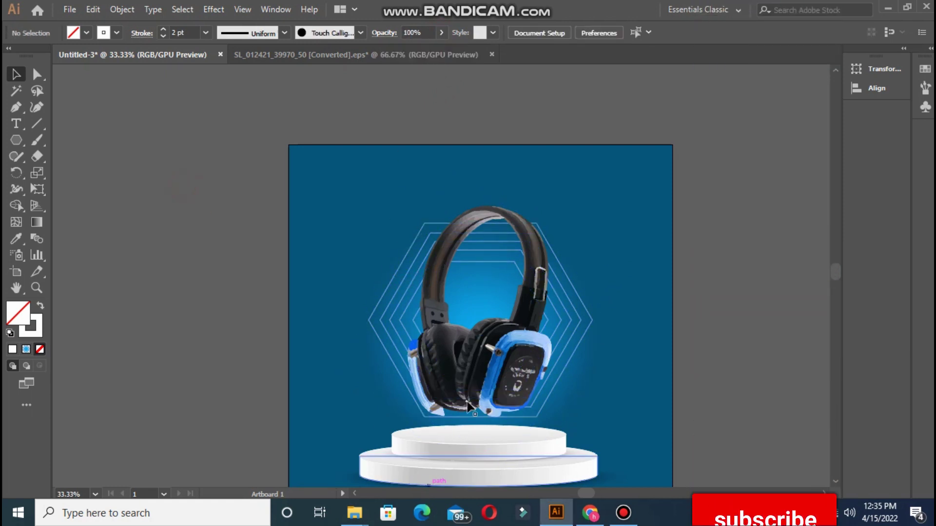
left_click(402, 301)
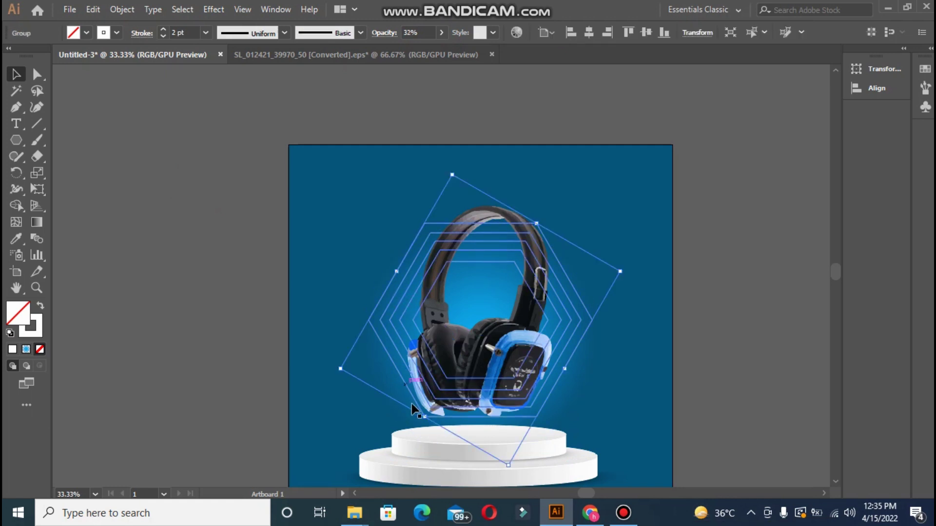
left_click_drag(509, 465, 514, 347)
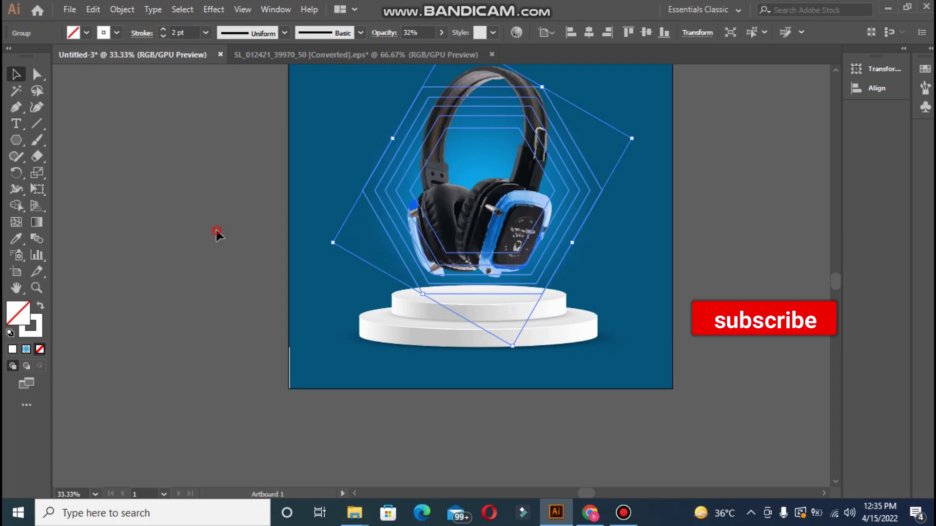
Group the two podium ellipses and bring the group in front of the hexagon rings
left_click(216, 230)
left_click(468, 317)
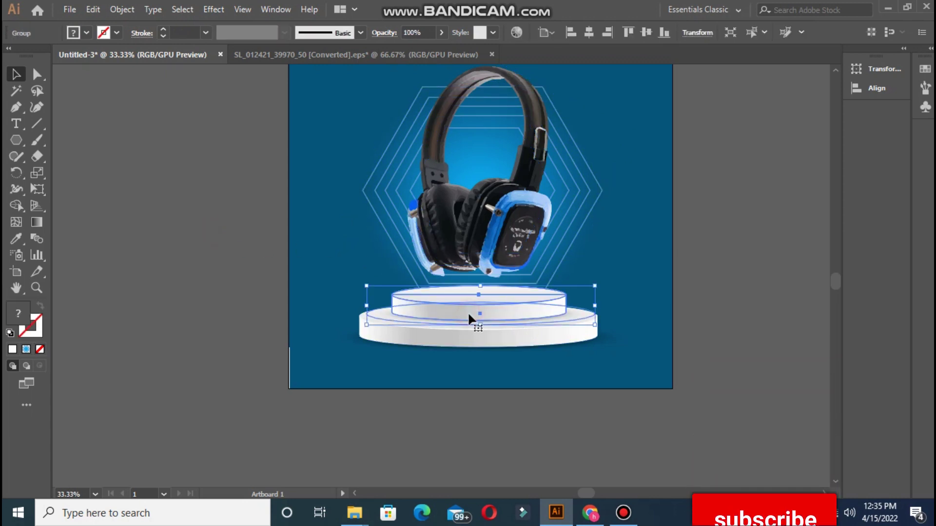
right_click(468, 318)
left_click(484, 341)
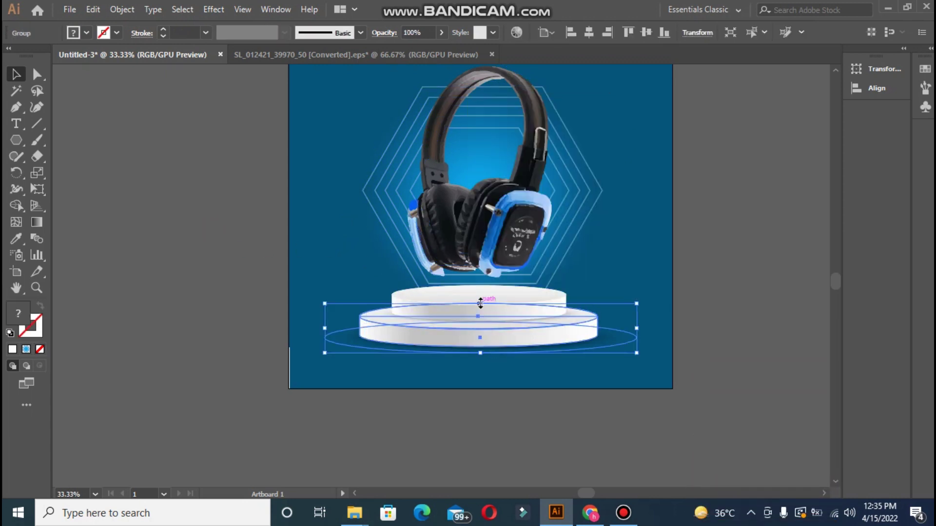
left_click(522, 304, "shift")
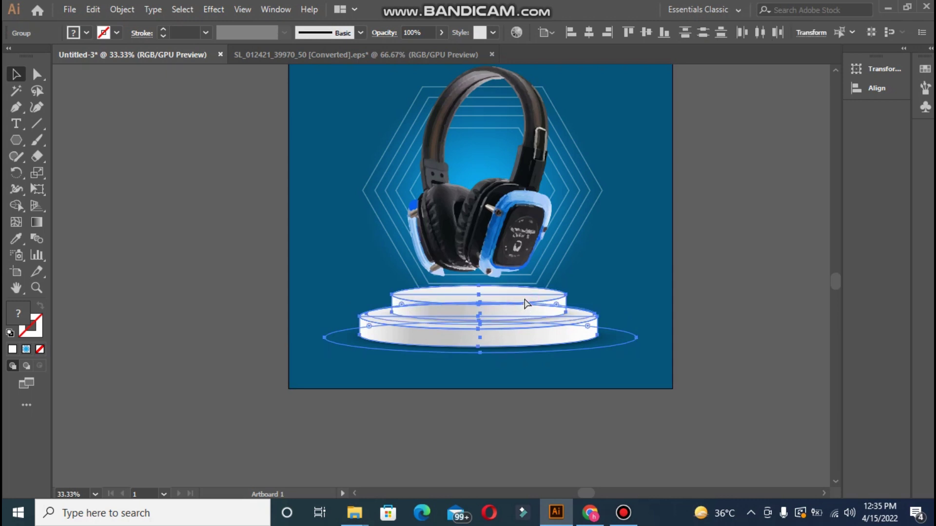
key("ctrl+g")
right_click(526, 301)
mouse_move(562, 228)
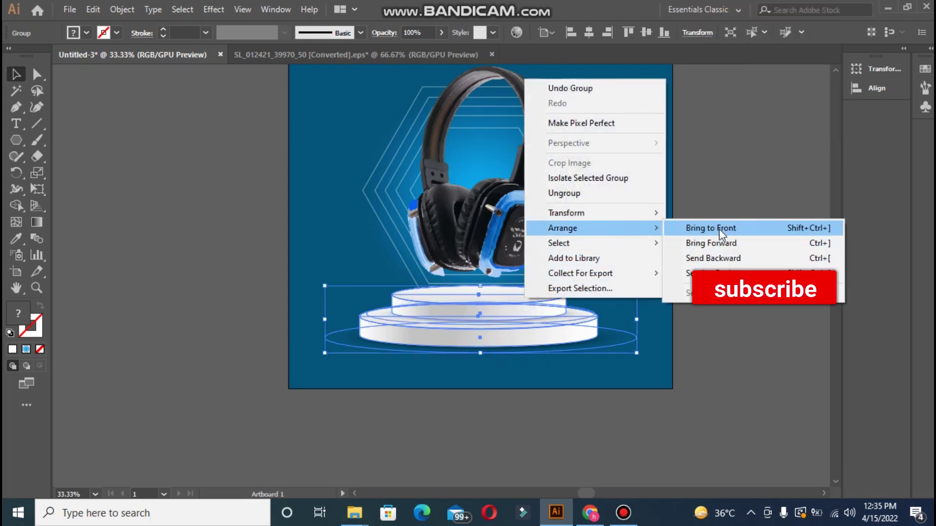
left_click(719, 228)
left_click(561, 272)
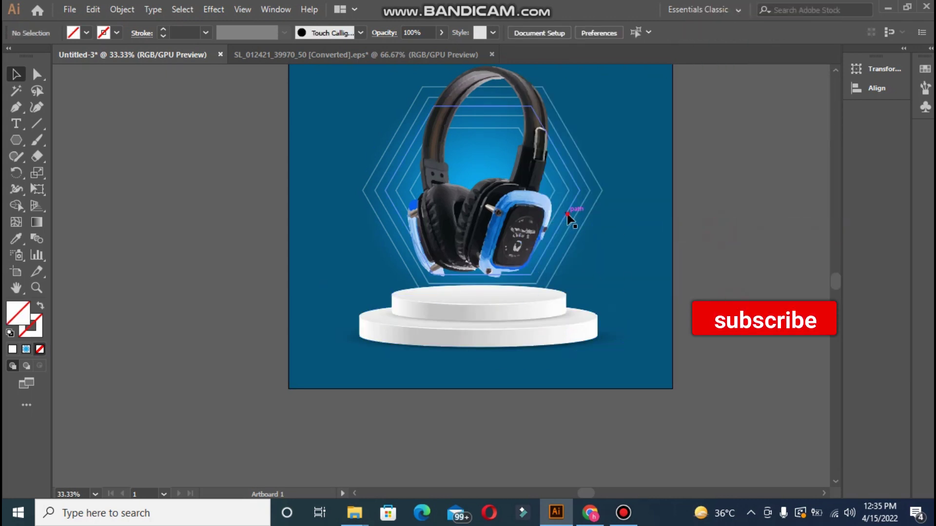
Scale the hexagon ring group up to about 690 px wide around the headphones
left_click(567, 215)
left_click_drag(603, 189, 642, 141)
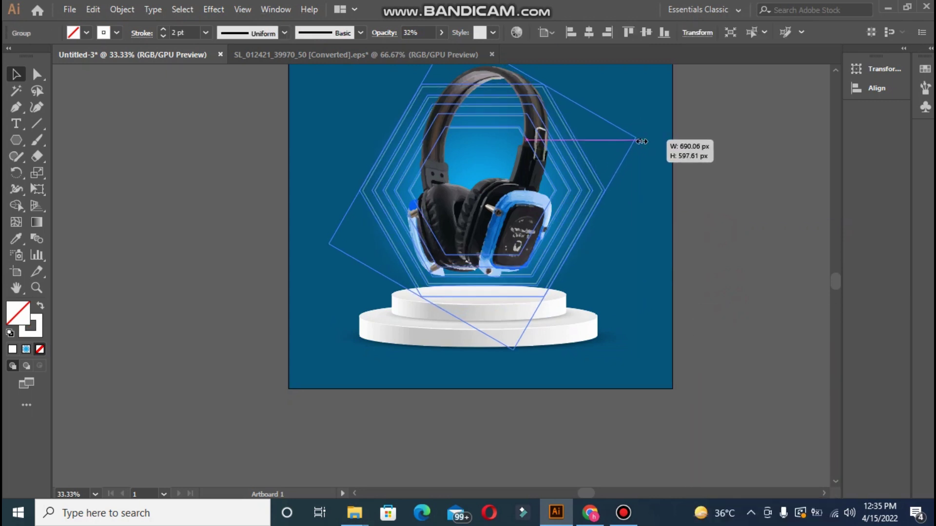
left_click_drag(641, 142, 654, 142)
left_click(761, 288)
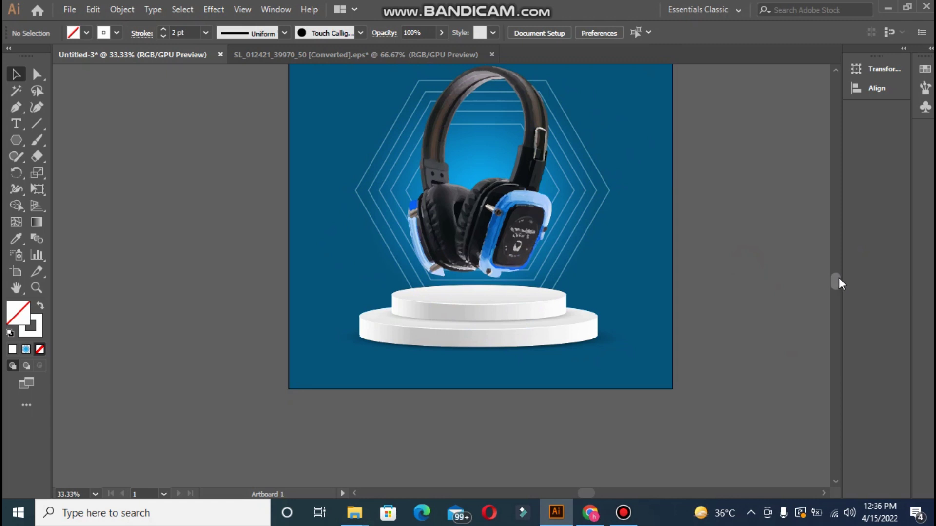
left_click_drag(837, 283, 841, 271)
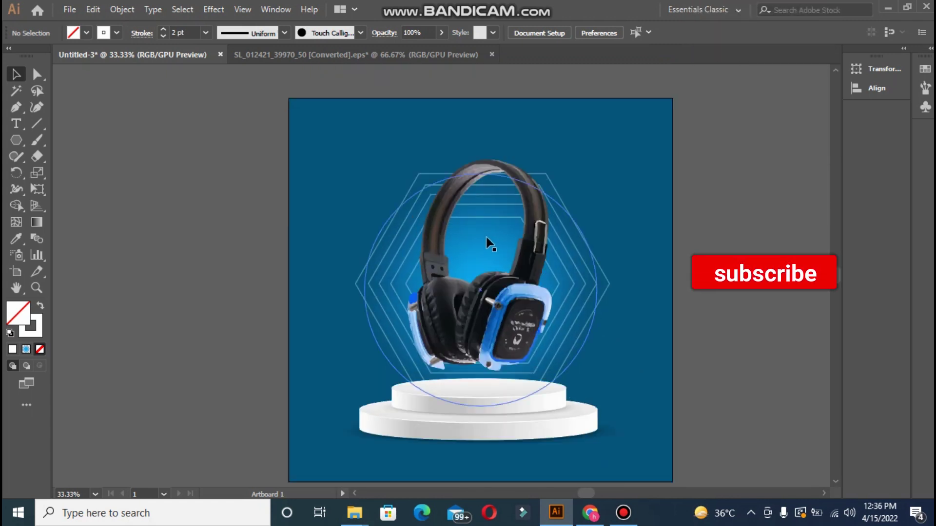
Enlarge the hexagon rings further upward and lower their opacity to 28%
left_click(396, 243)
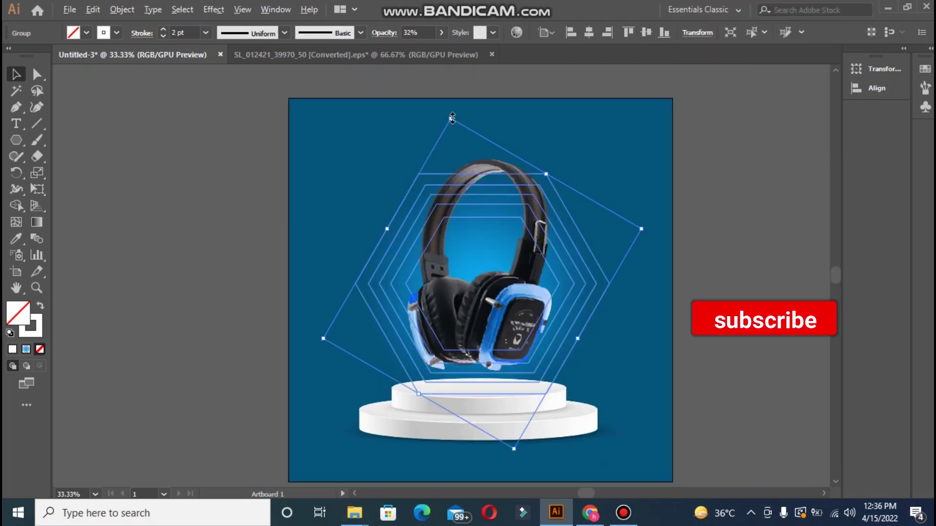
left_click_drag(452, 117, 446, 92)
left_click(186, 296)
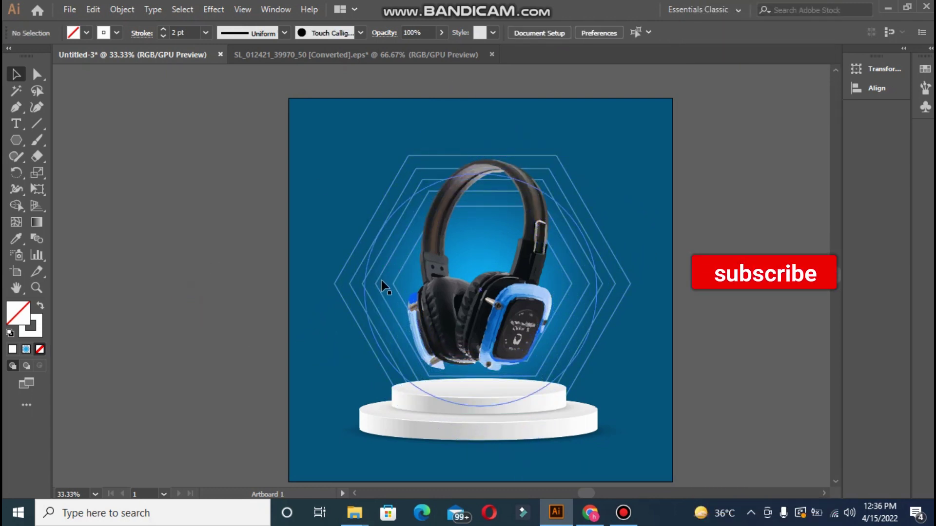
left_click(355, 248)
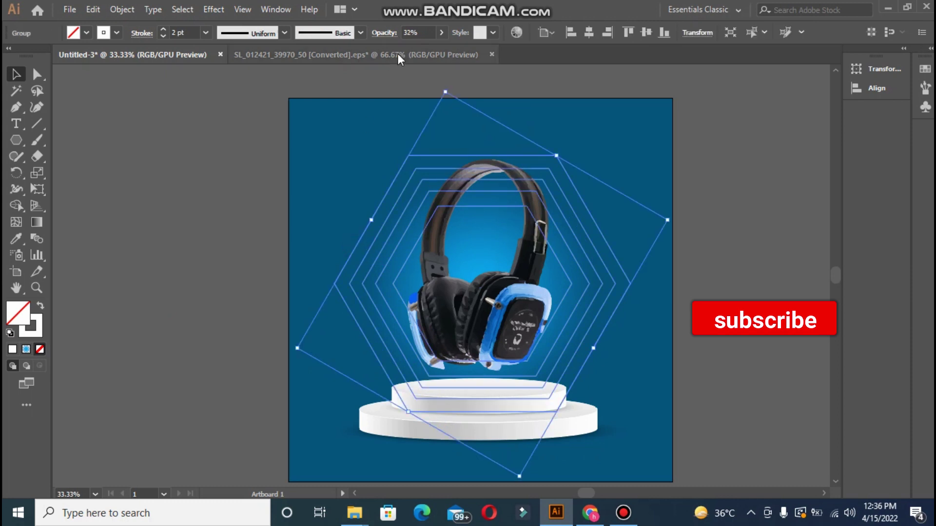
left_click(441, 32)
left_click_drag(441, 50, 403, 50)
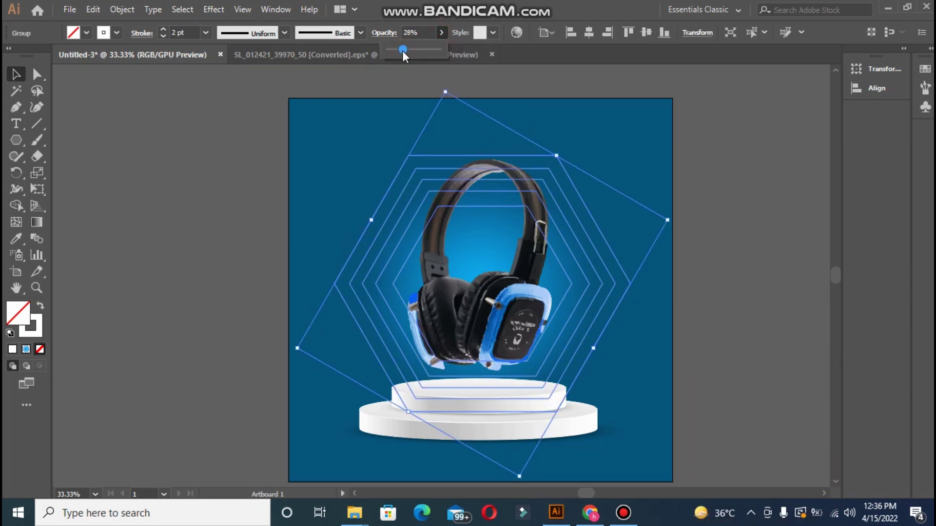
left_click(135, 264)
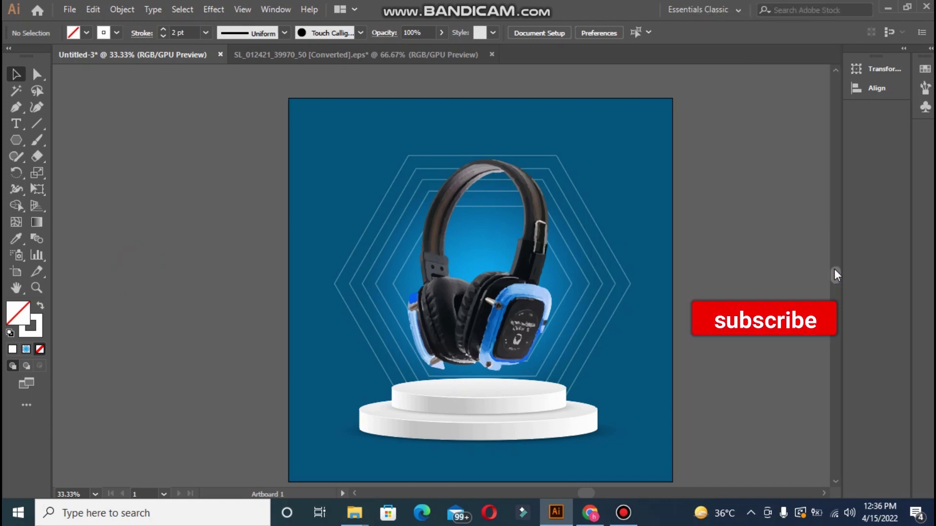
Move the headphones down so they float just above the podium
left_click_drag(836, 271, 835, 276)
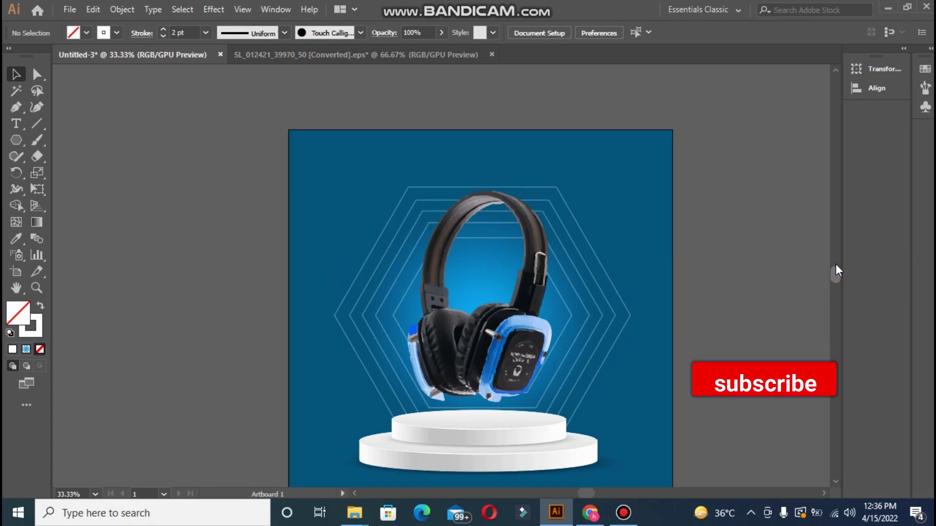
left_click_drag(507, 308, 508, 324)
left_click(115, 265)
key("ctrl+z")
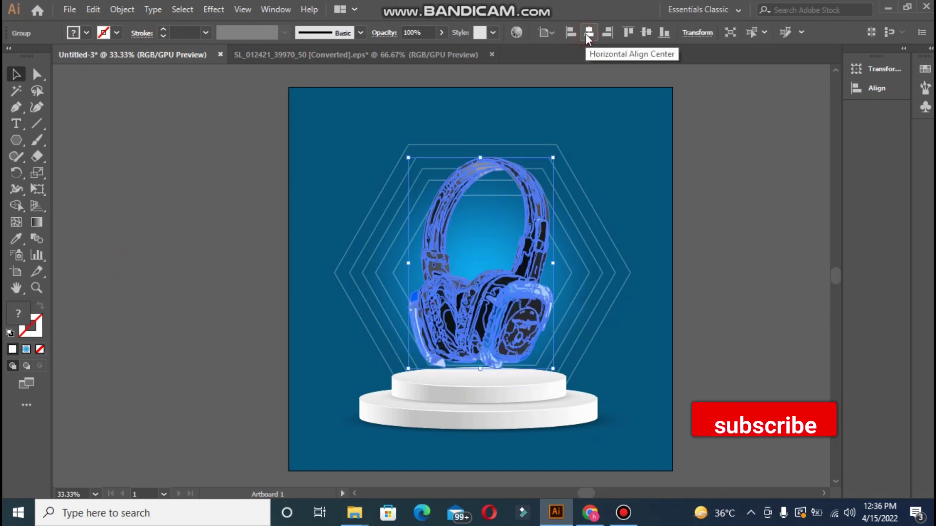
left_click(712, 232)
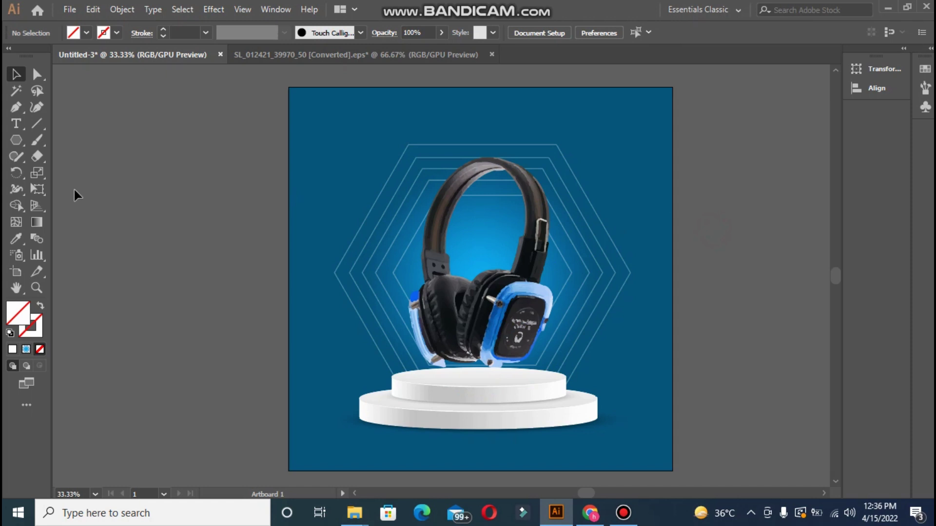
Draw a bar near the top of the artboard and round its corners fully into a pill
mouse_move(397, 109)
left_mouse_down()
mouse_move(458, 137)
mouse_move(567, 139)
left_mouse_up()
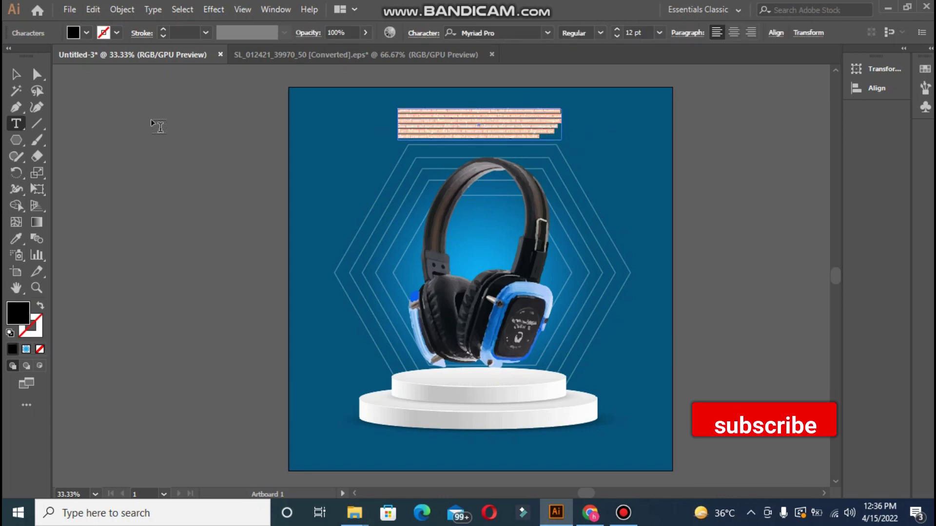
key("ctrl+z")
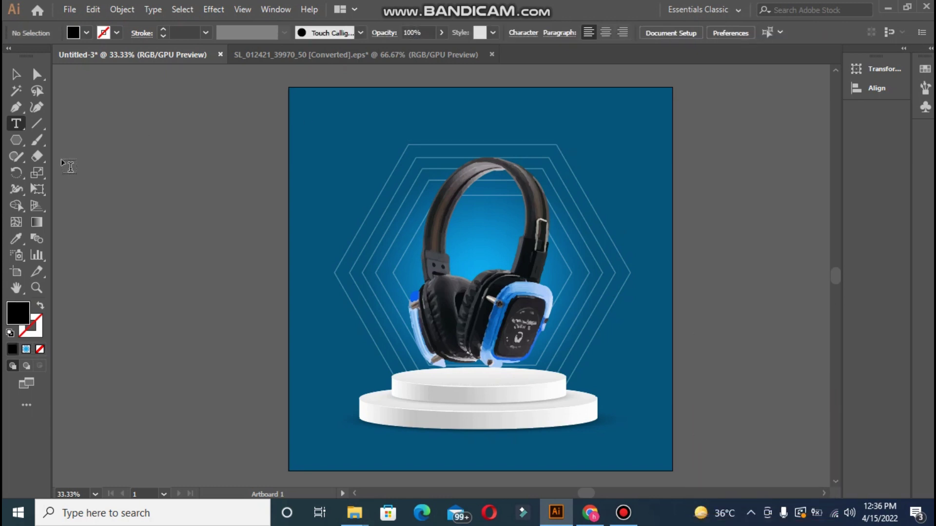
left_click_drag(16, 147, 55, 142)
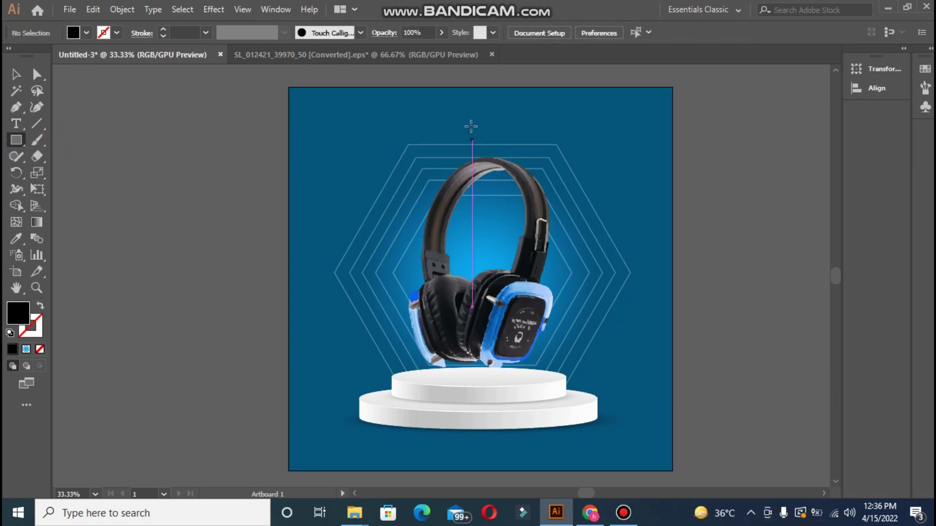
left_click_drag(408, 111, 562, 135)
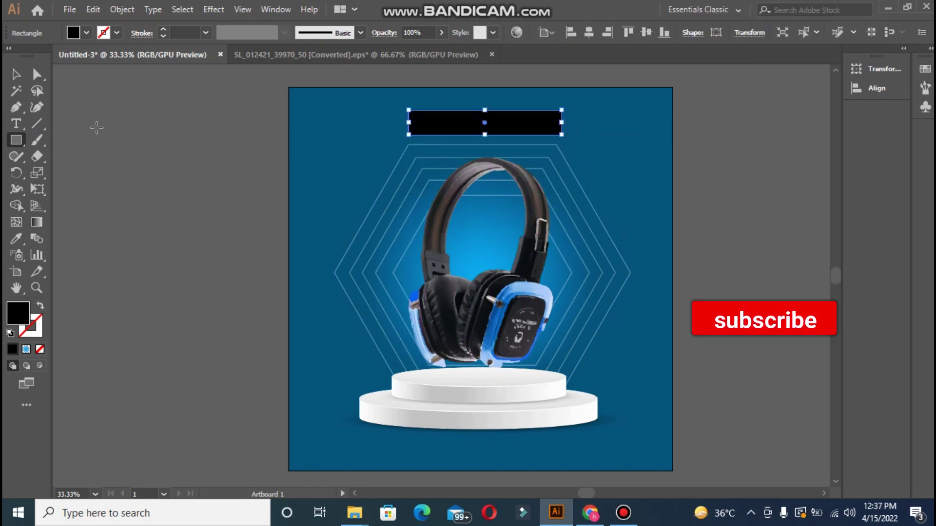
left_click(37, 74)
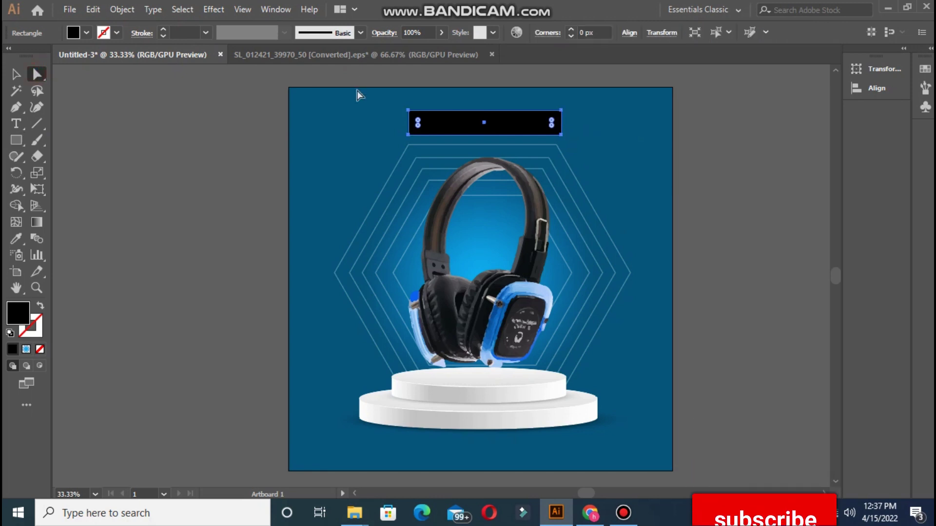
left_click_drag(428, 124, 429, 125)
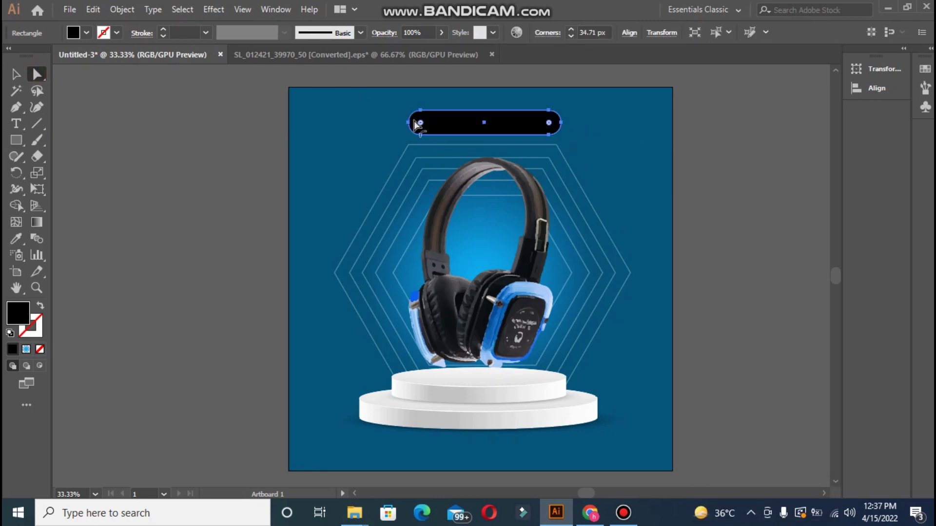
Fill the pill bar with gold #EFC206
double_click(18, 313)
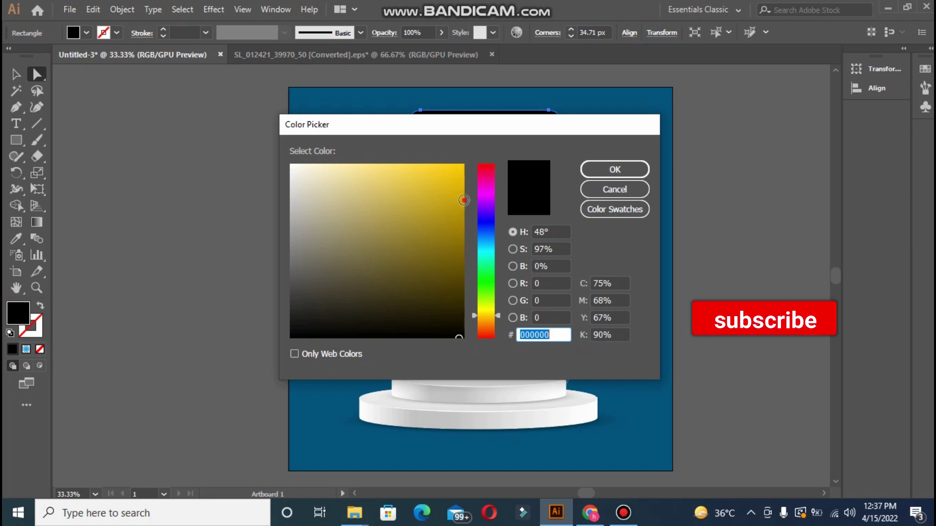
left_click(463, 200)
left_click(458, 187)
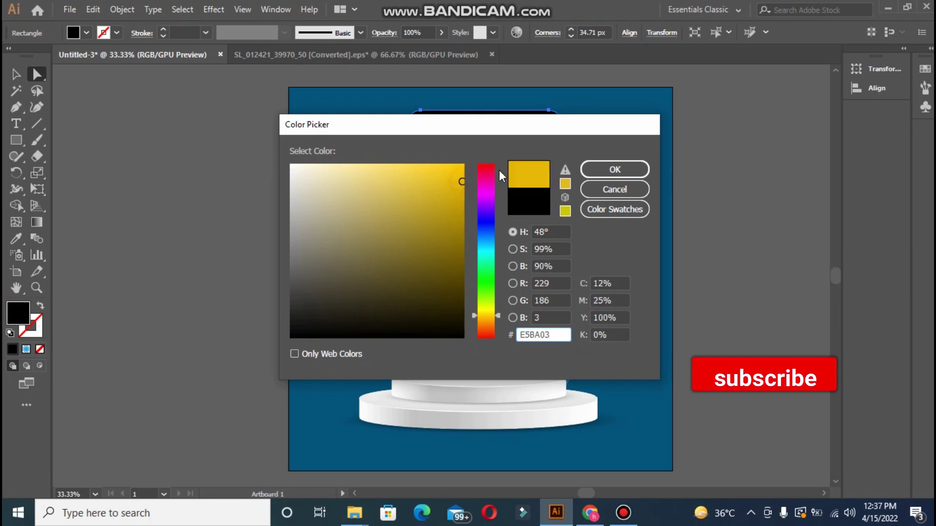
left_click(595, 169)
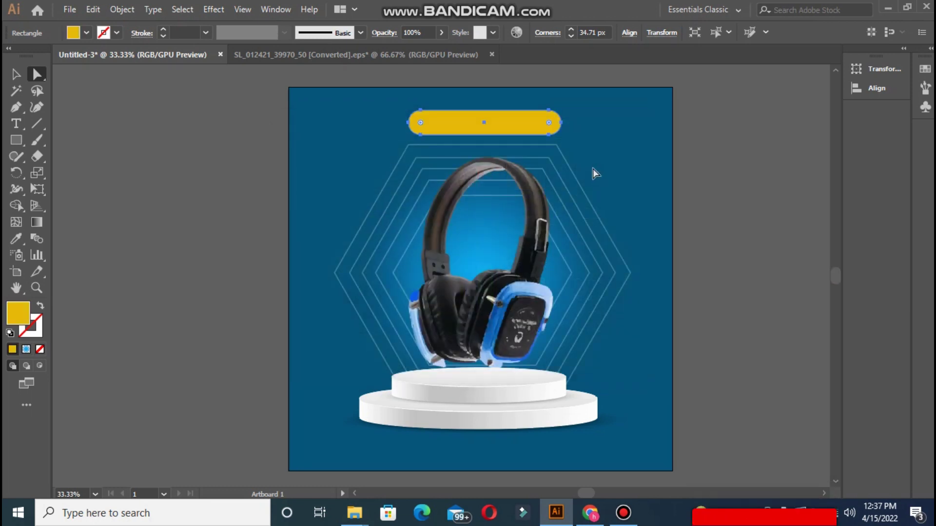
double_click(27, 316)
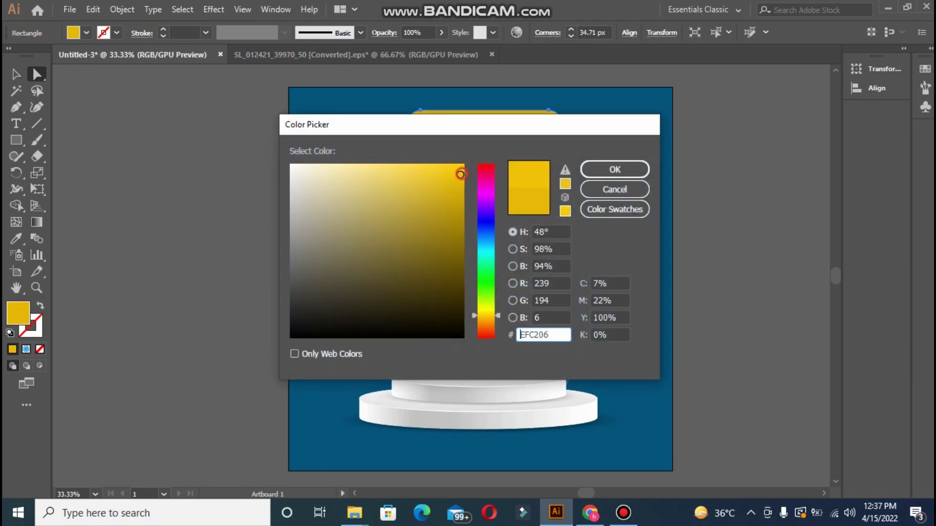
left_click(599, 171)
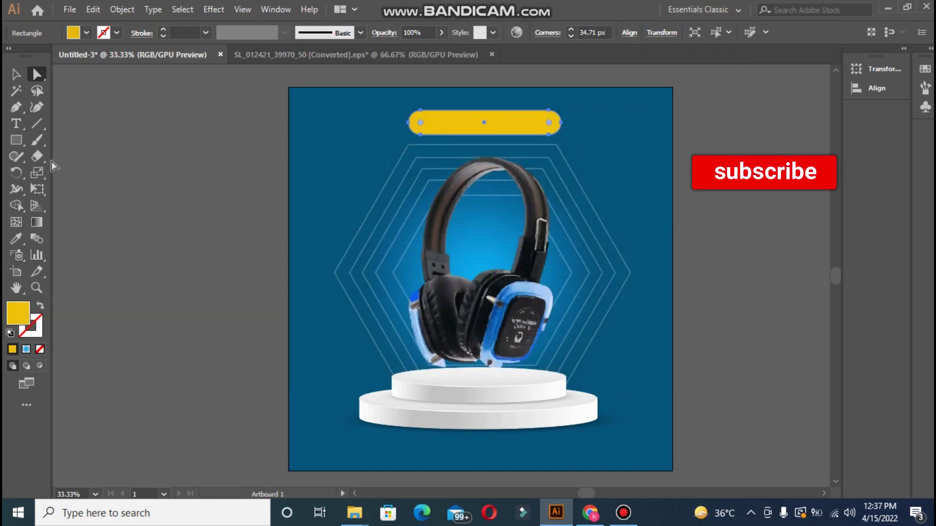
left_click(16, 125)
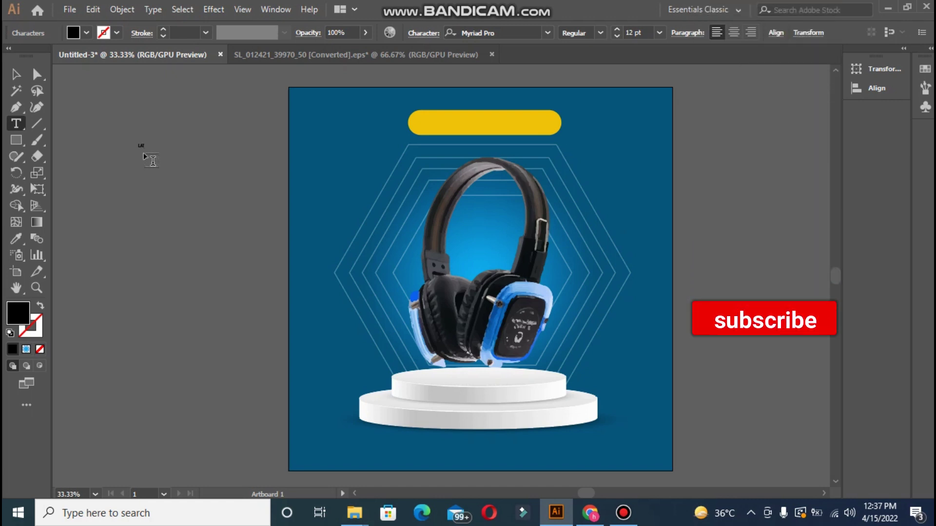
Finish typing LATEST, scale it up and set it to Semibold
type("ST")
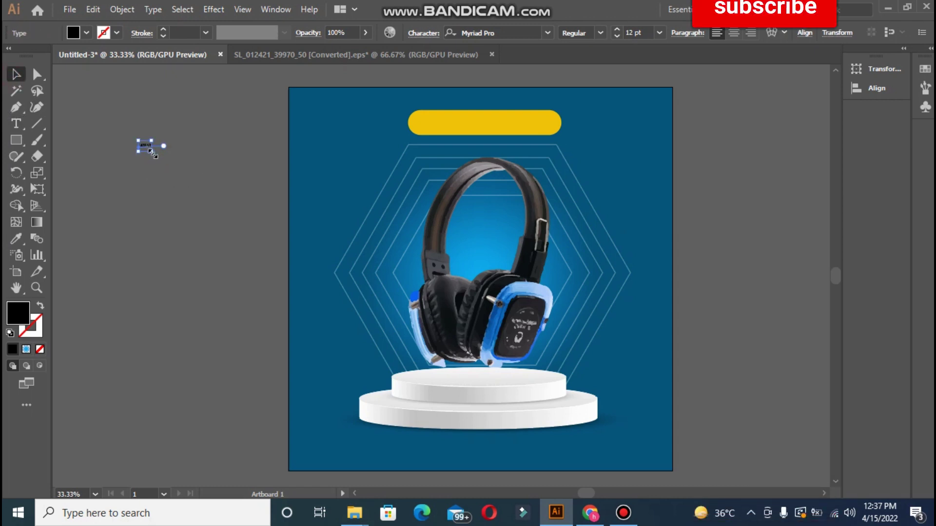
left_click_drag(151, 153, 250, 247)
left_click_drag(306, 314, 305, 314)
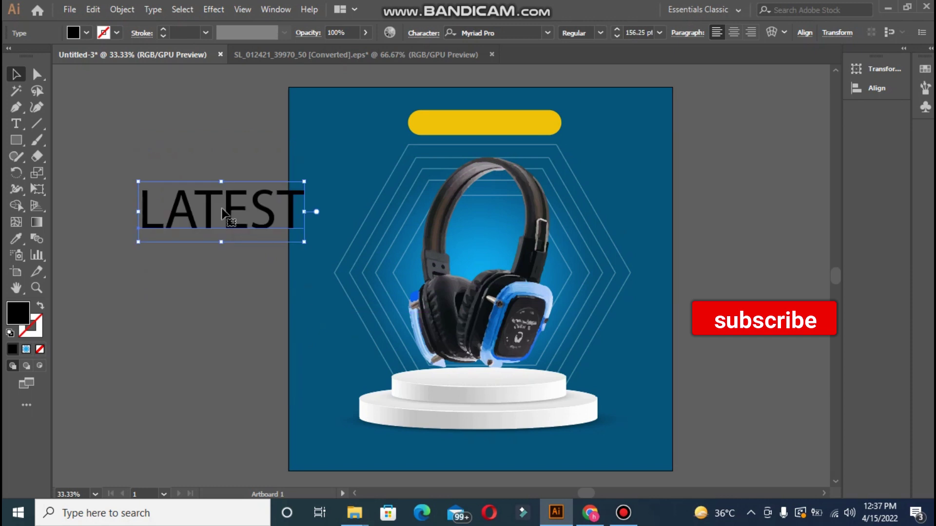
left_click(600, 32)
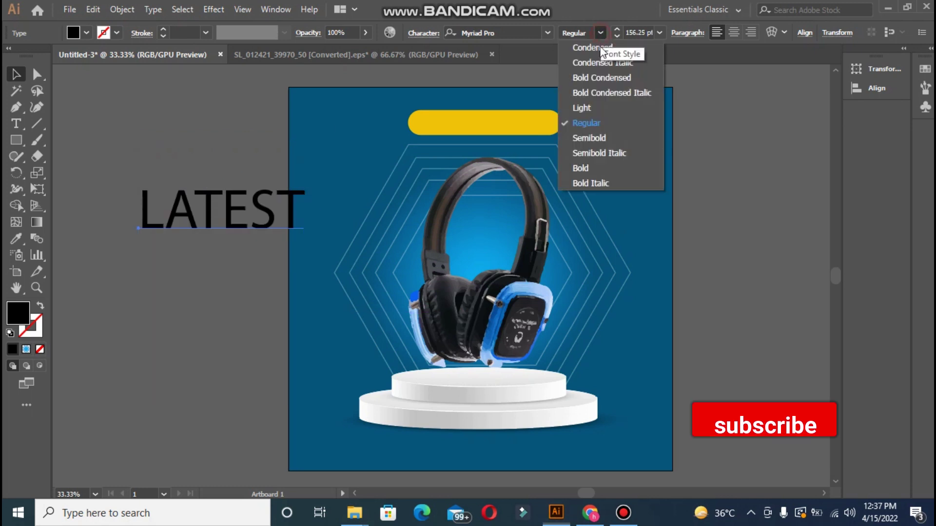
left_click(585, 139)
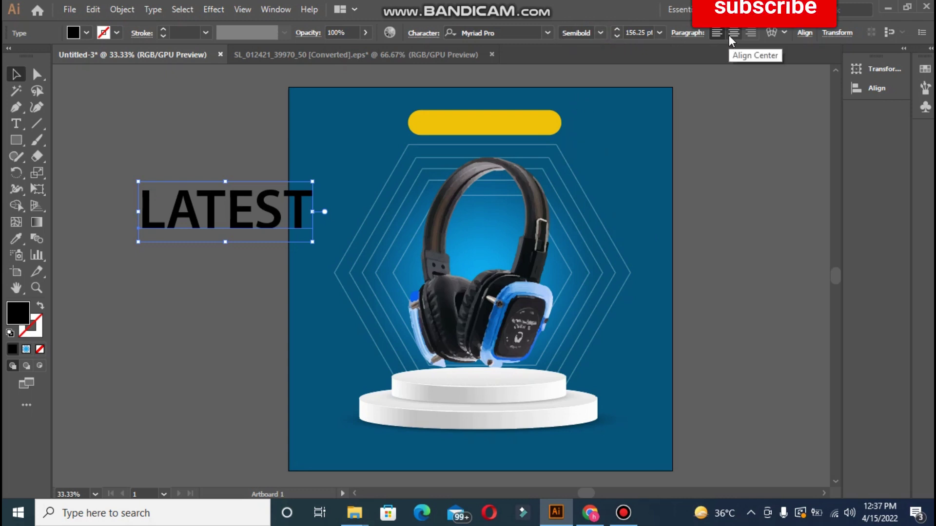
Set LATEST's leading to 185 pt and vertical scale to 89%
left_click(416, 30)
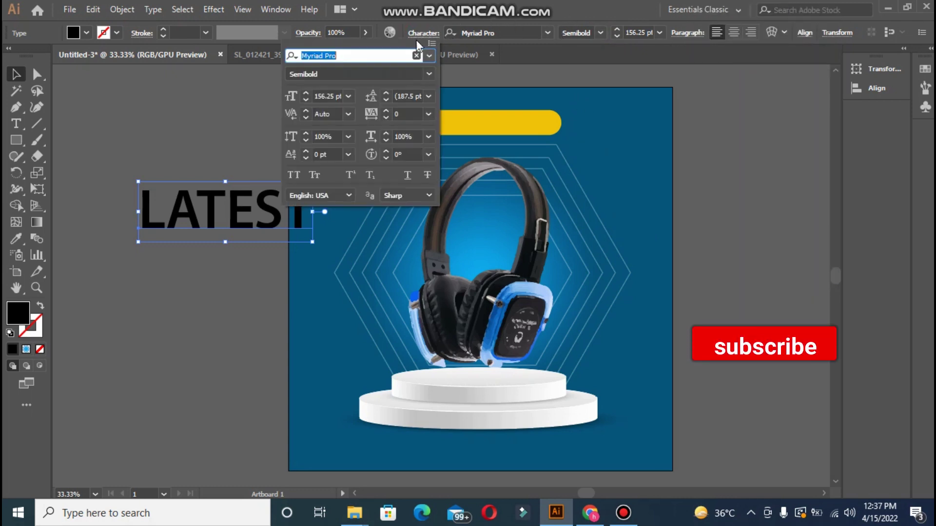
left_click(386, 93)
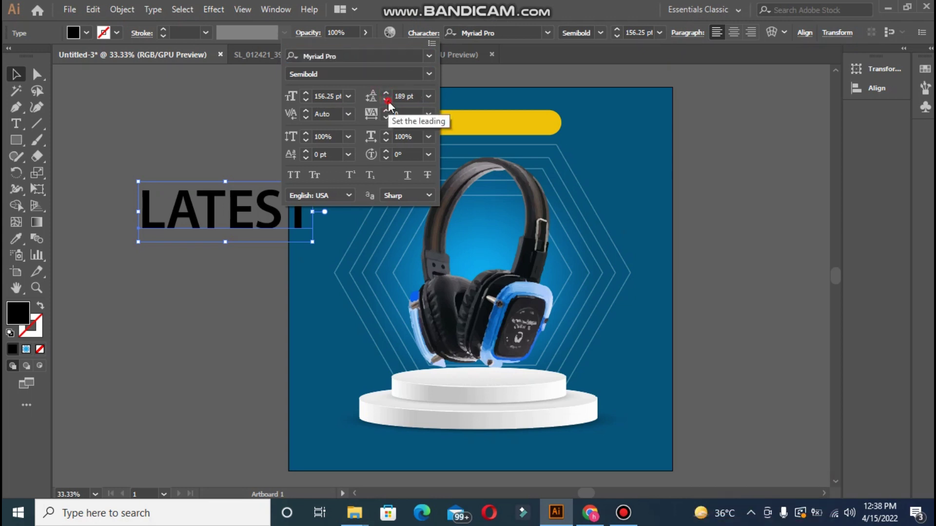
left_click(386, 100)
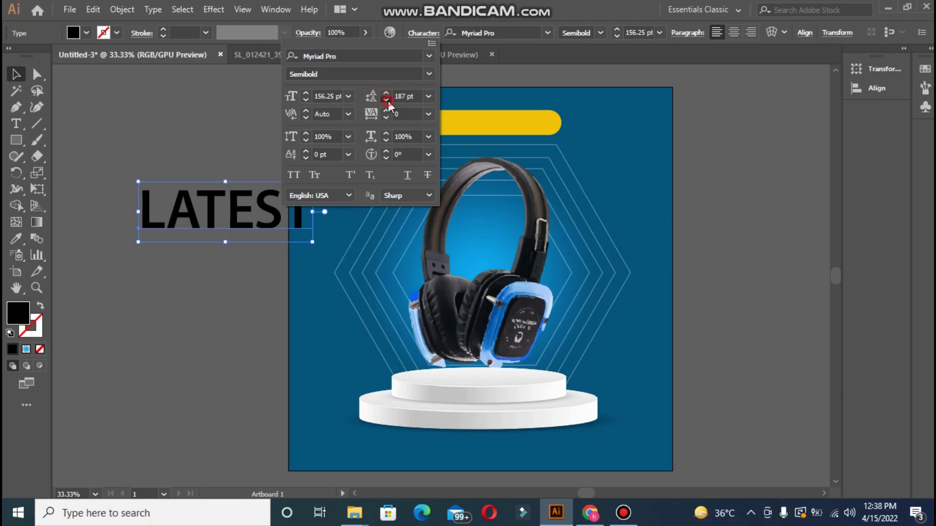
left_click(305, 141)
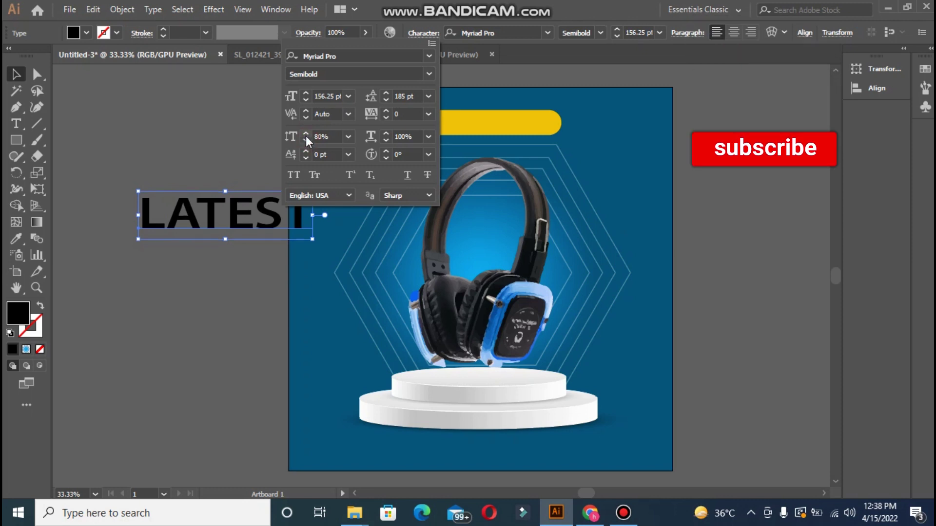
left_click(308, 133)
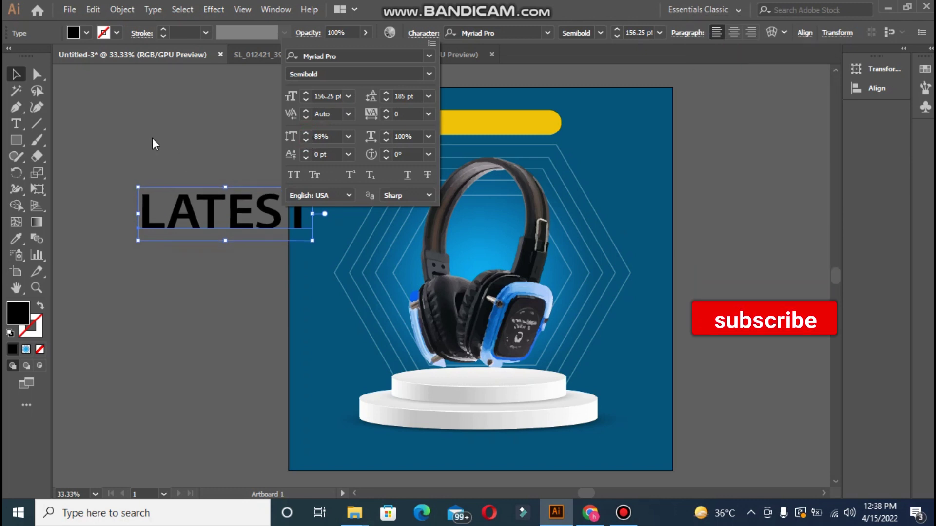
Shrink LATEST onto the gold bar and centre it horizontally on the bar
mouse_move(166, 219)
left_mouse_down()
mouse_move(337, 162)
mouse_move(210, 155)
left_mouse_up()
mouse_move(183, 123)
left_mouse_down()
mouse_move(262, 150)
mouse_move(466, 125)
left_mouse_up()
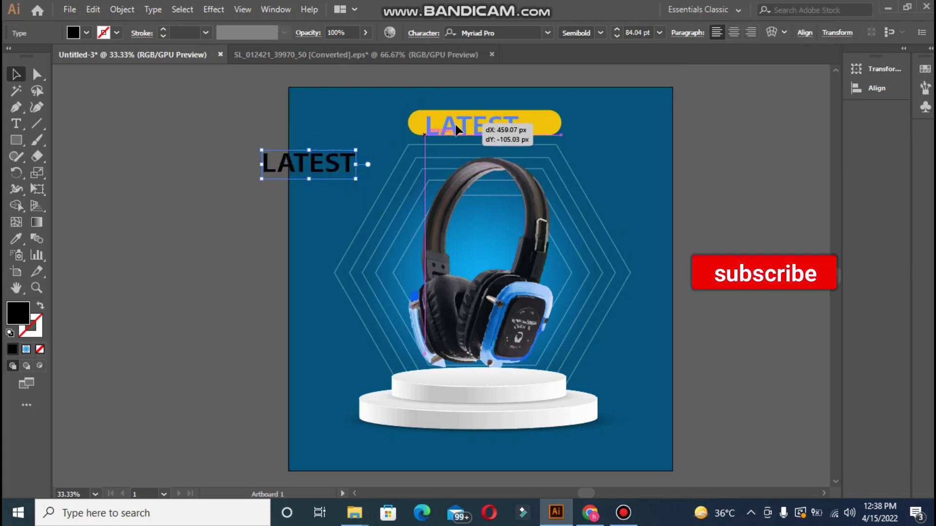
left_click_drag(466, 116, 464, 117)
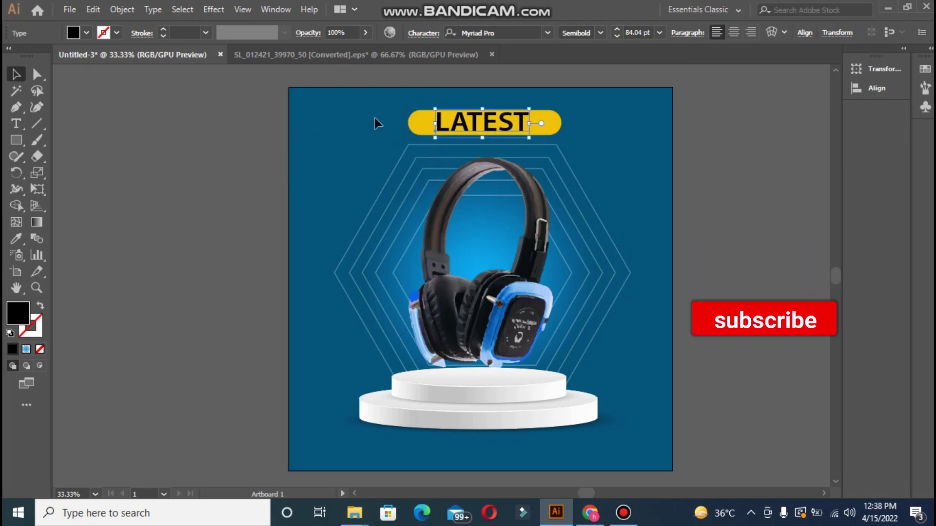
left_click(297, 117)
left_click(433, 122)
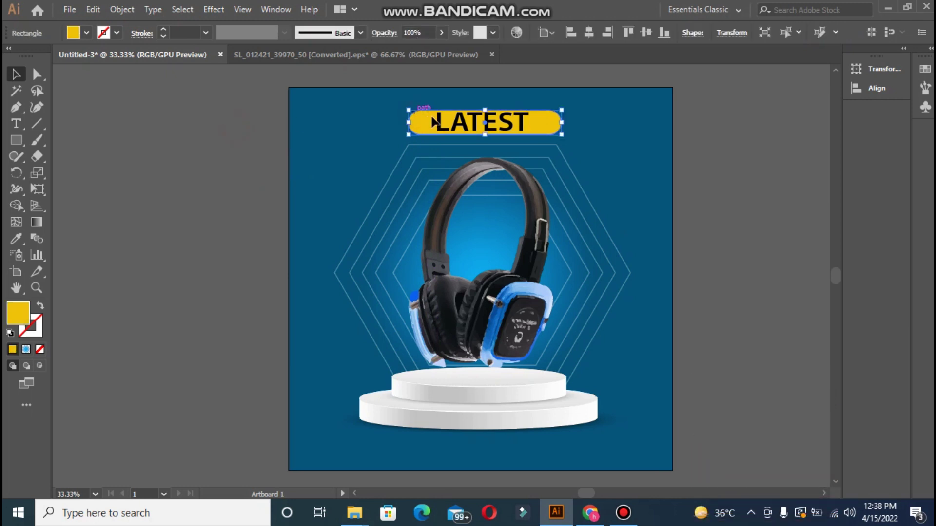
left_click(444, 128, "shift")
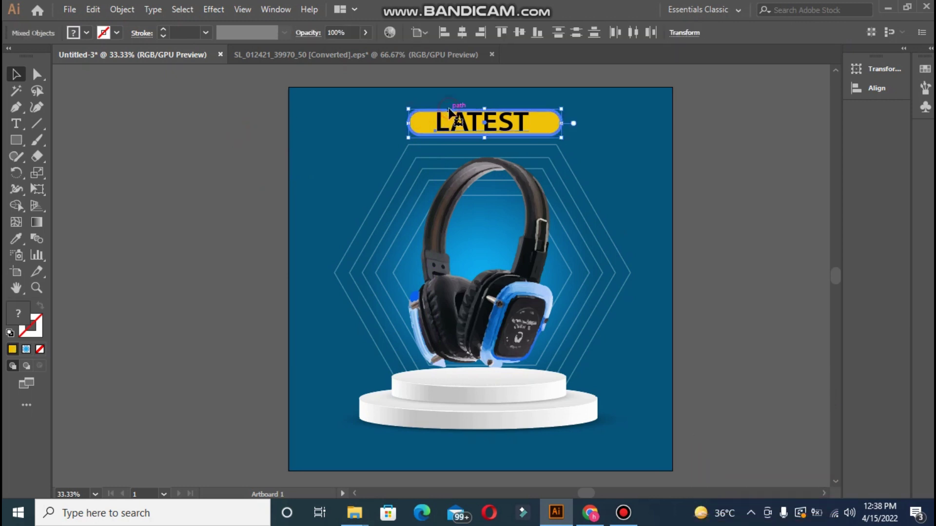
left_click(463, 33)
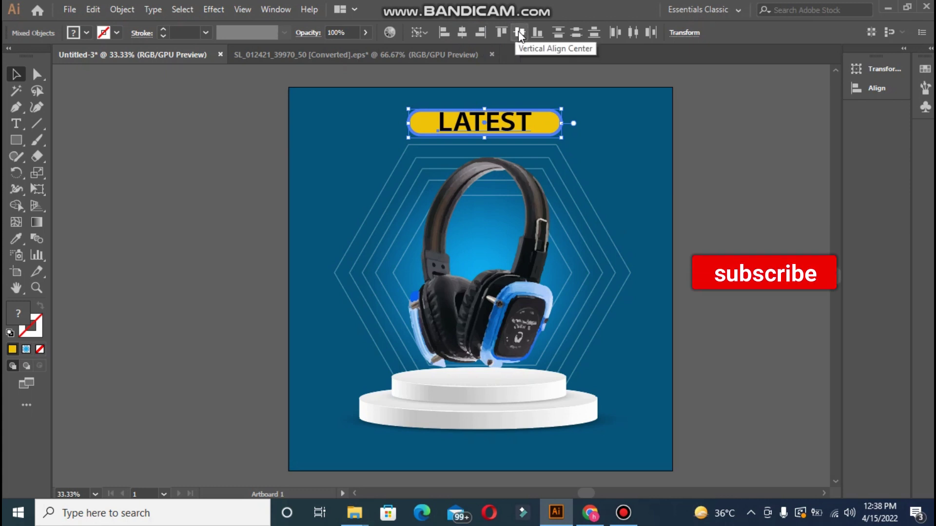
left_click(795, 161)
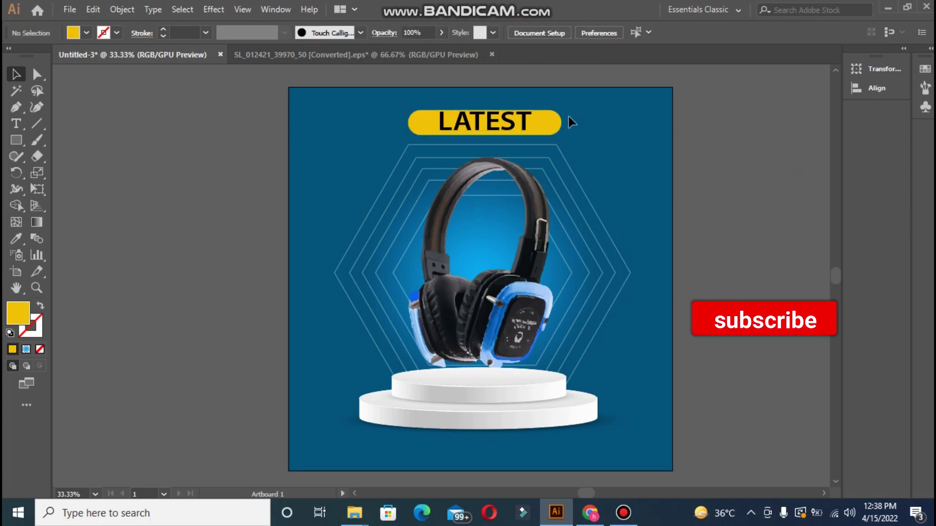
Make the LATEST text Bold with a white fill
left_click(473, 124)
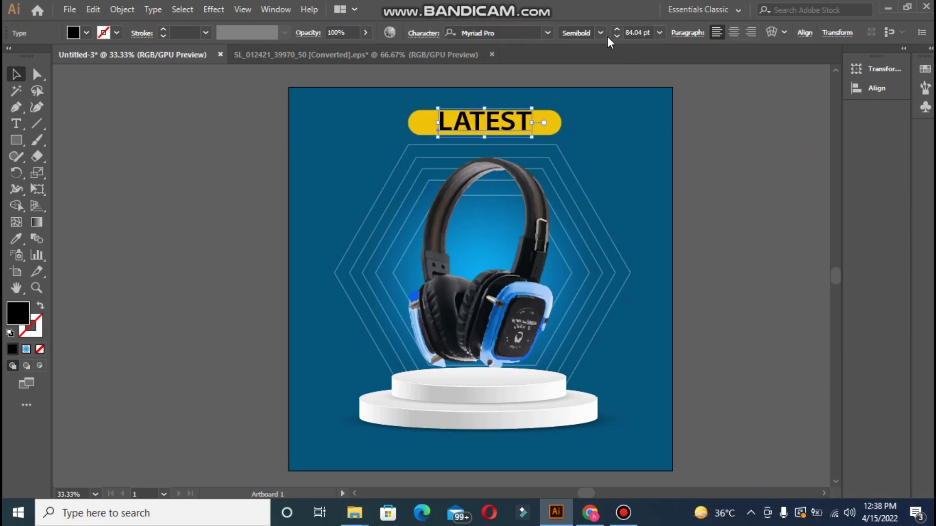
left_click(600, 33)
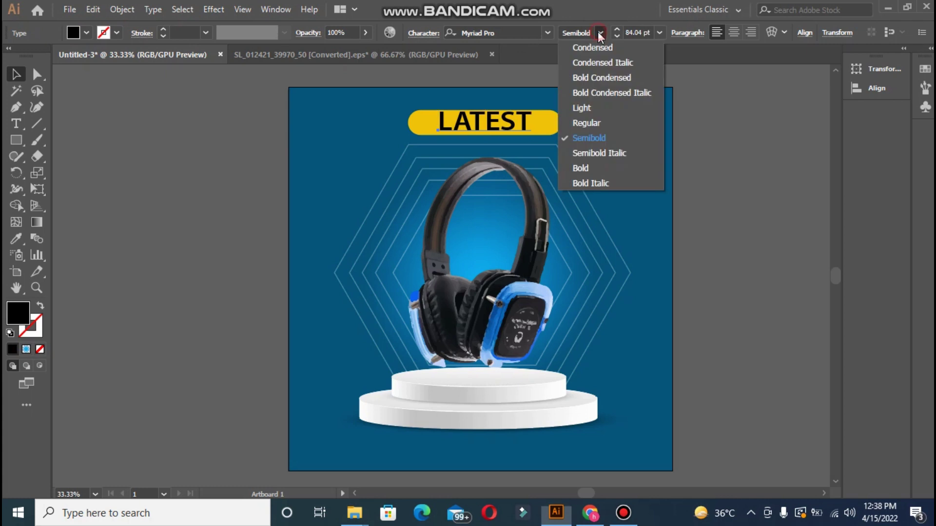
left_click(593, 168)
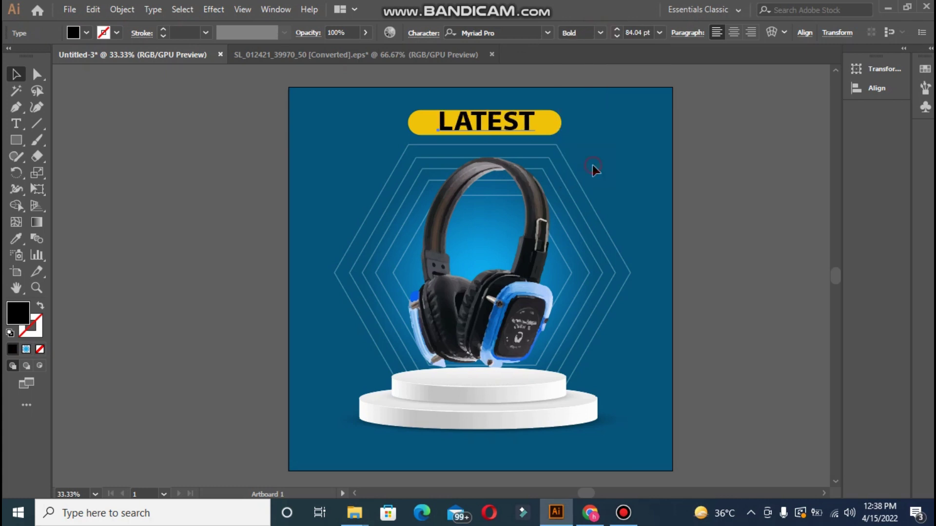
double_click(17, 314)
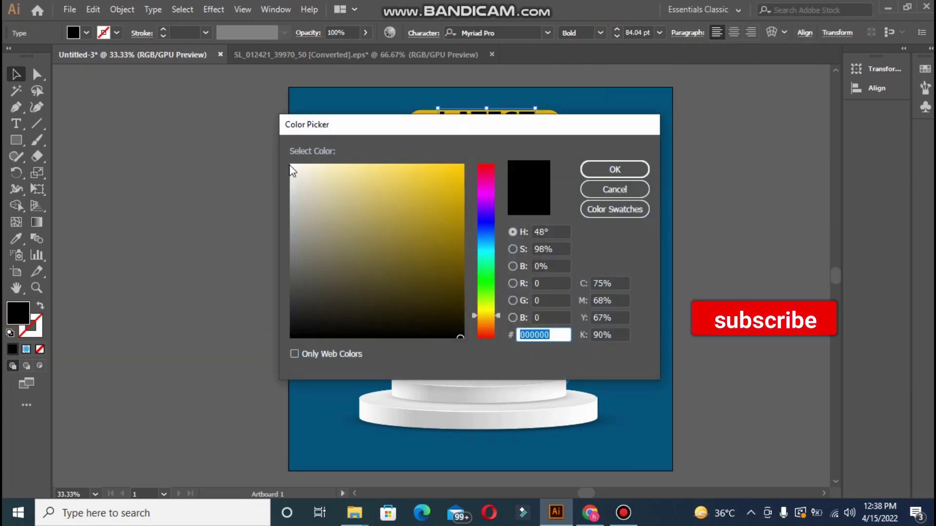
left_click(609, 170)
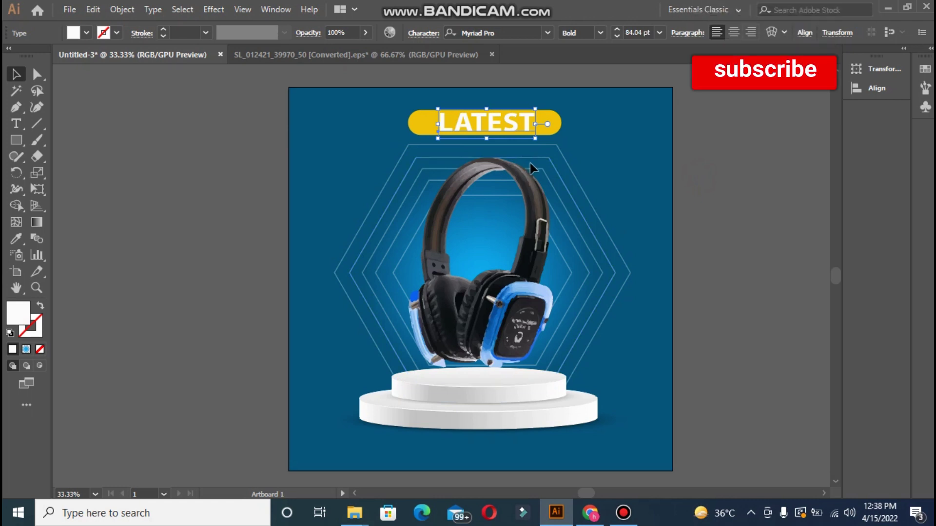
Scale the hexagon-and-headphone group down and centre it horizontally on the artboard
left_click(132, 174)
left_click(373, 236)
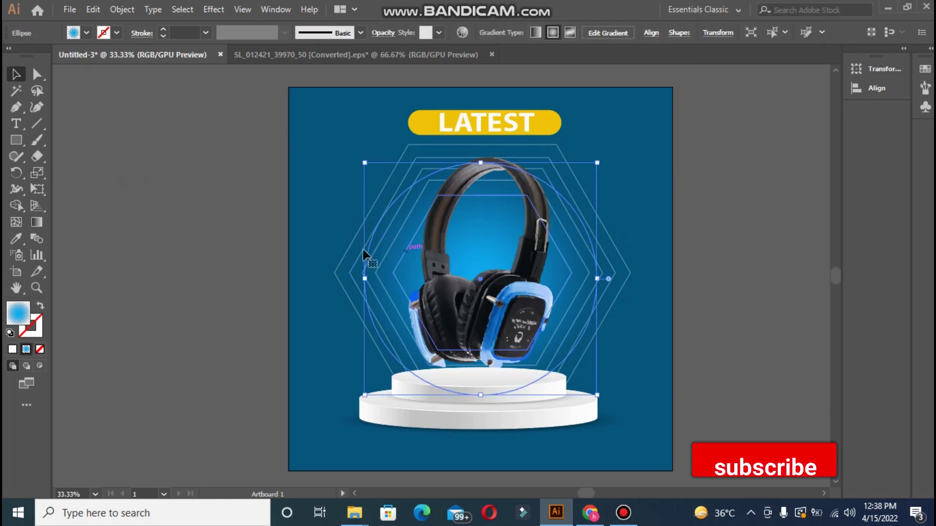
left_click(209, 211)
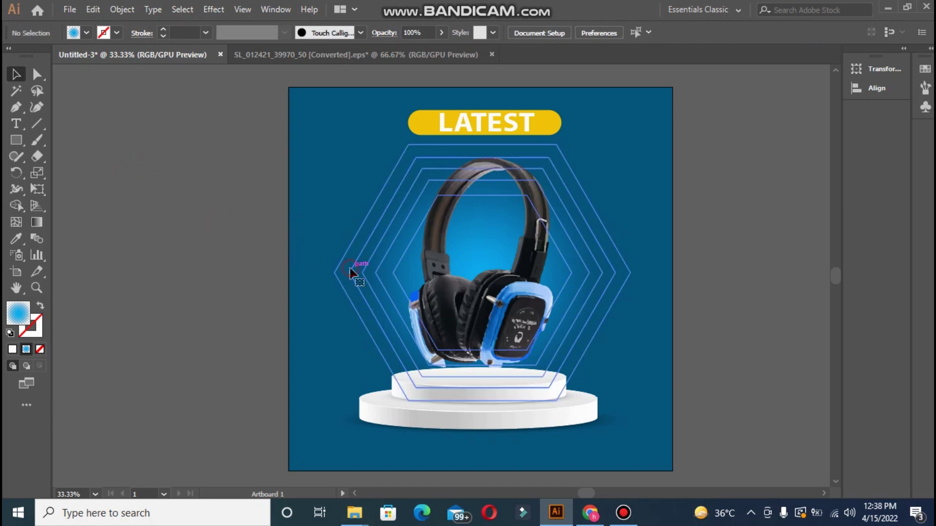
left_click(350, 272)
left_click(435, 271)
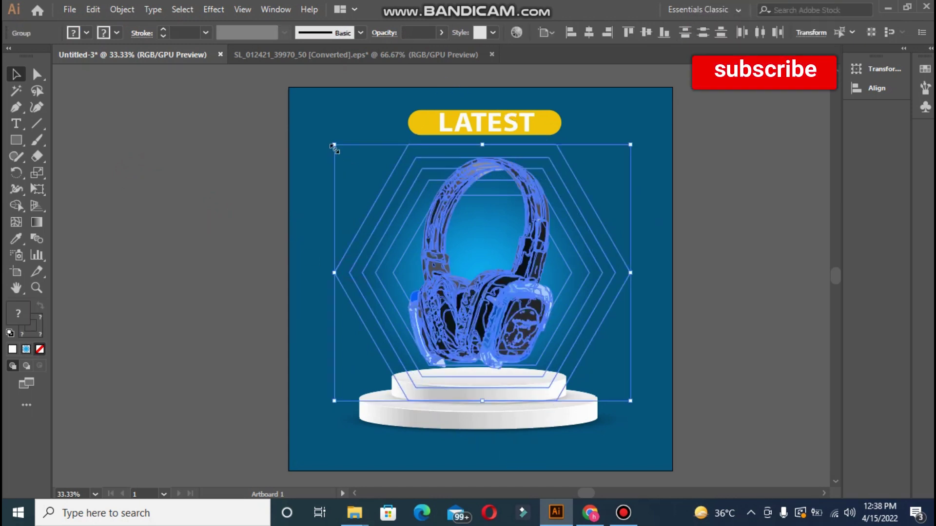
left_click_drag(333, 147, 375, 180)
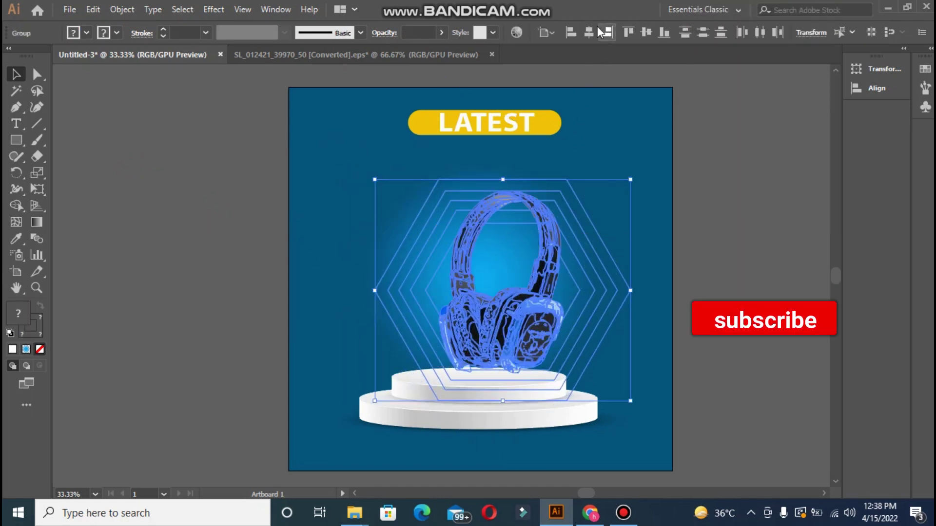
left_click(592, 34)
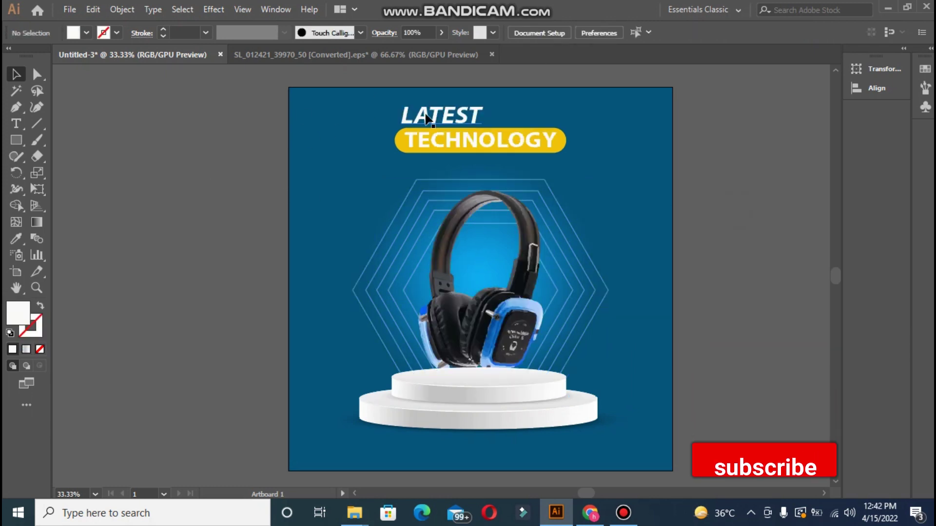
left_click(427, 119)
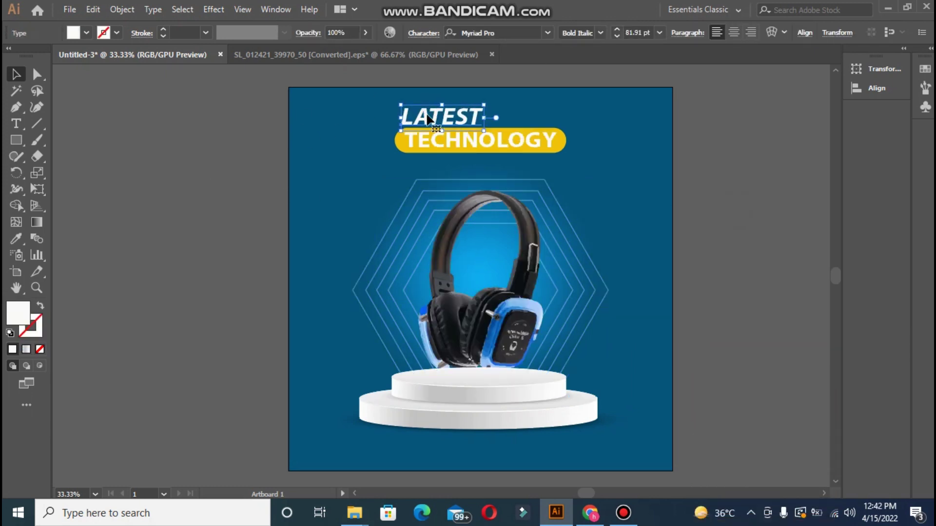
Type HEADPHONE, enlarge it to about 80 pt and rotate it vertical
left_click(256, 128)
left_click(17, 126)
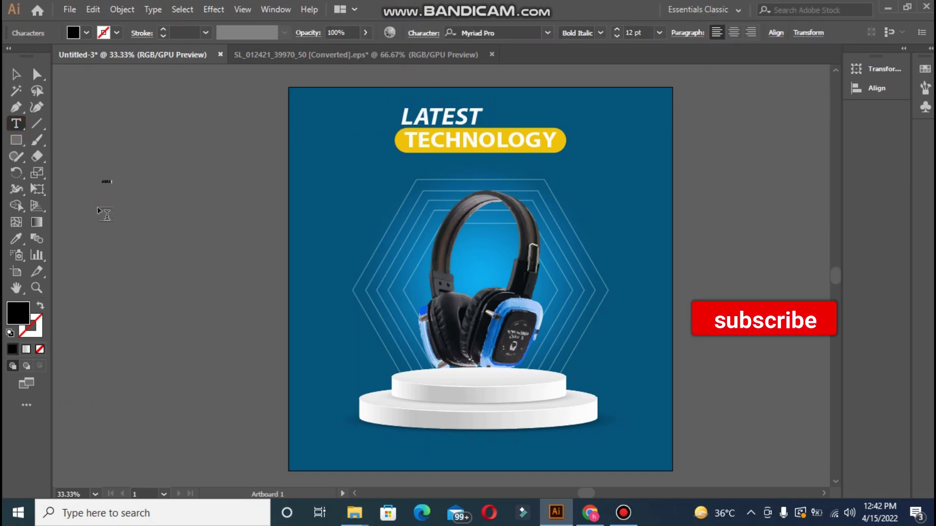
type("PHONE")
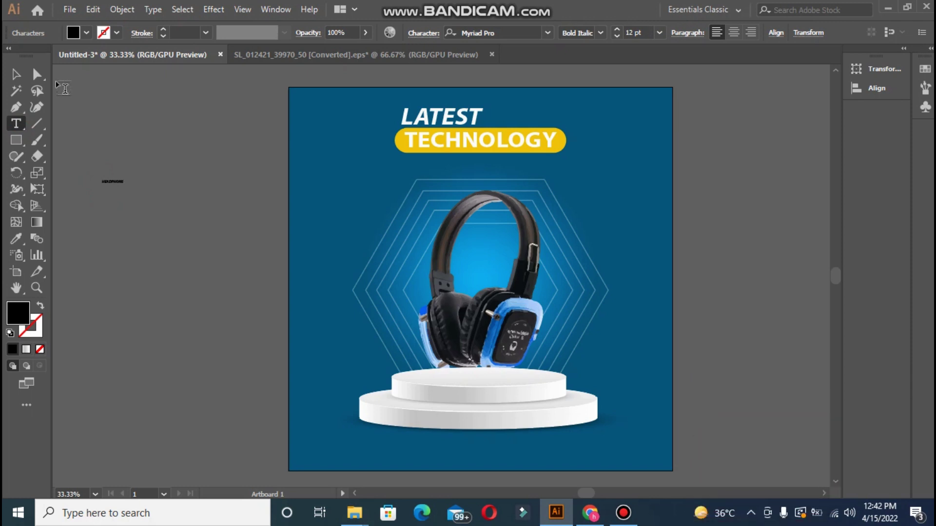
left_click_drag(128, 186, 244, 349)
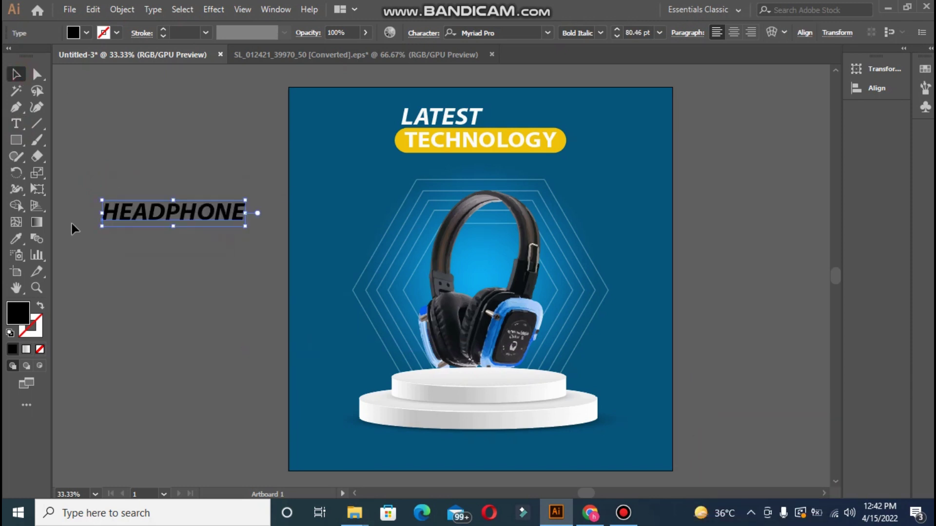
left_click_drag(97, 227, 194, 333)
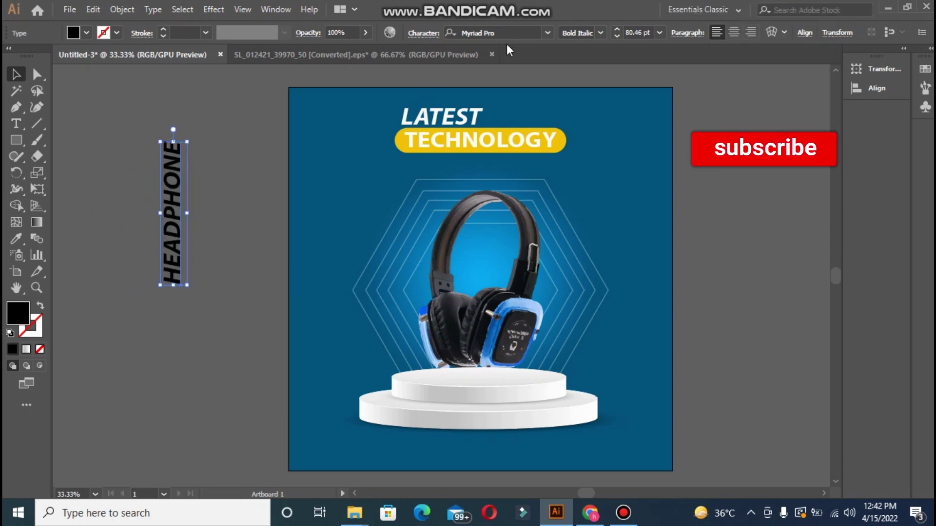
Set the HEADPHONE text font to Americorps 3D Condensed
left_click(541, 32)
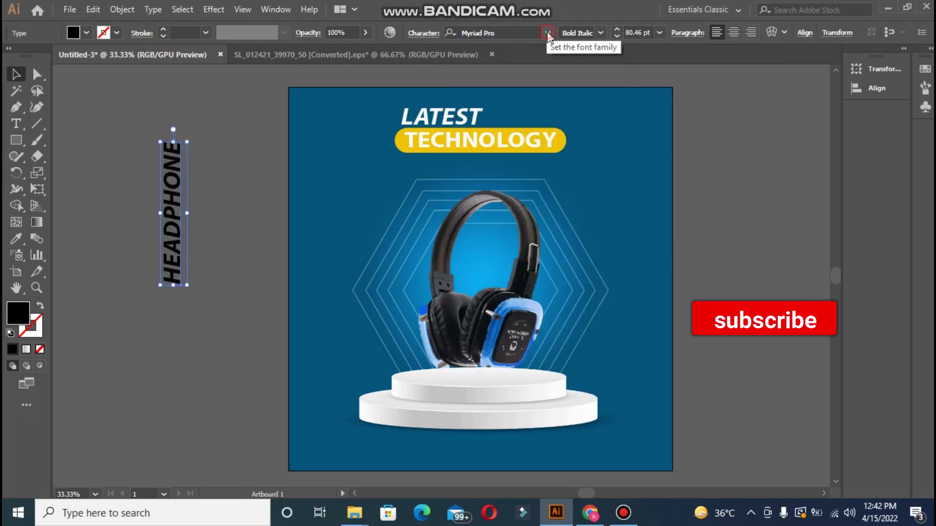
left_click(548, 33)
left_click_drag(779, 113, 778, 239)
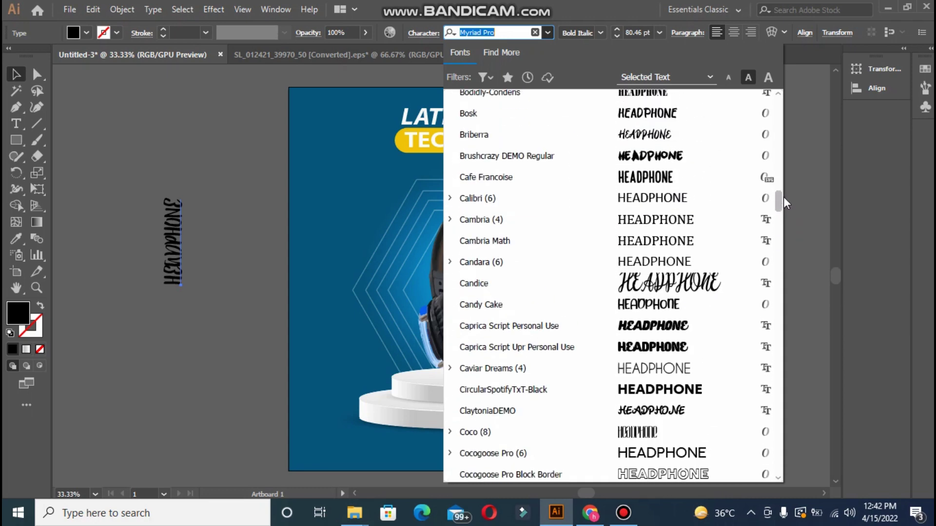
left_click_drag(779, 231, 793, 136)
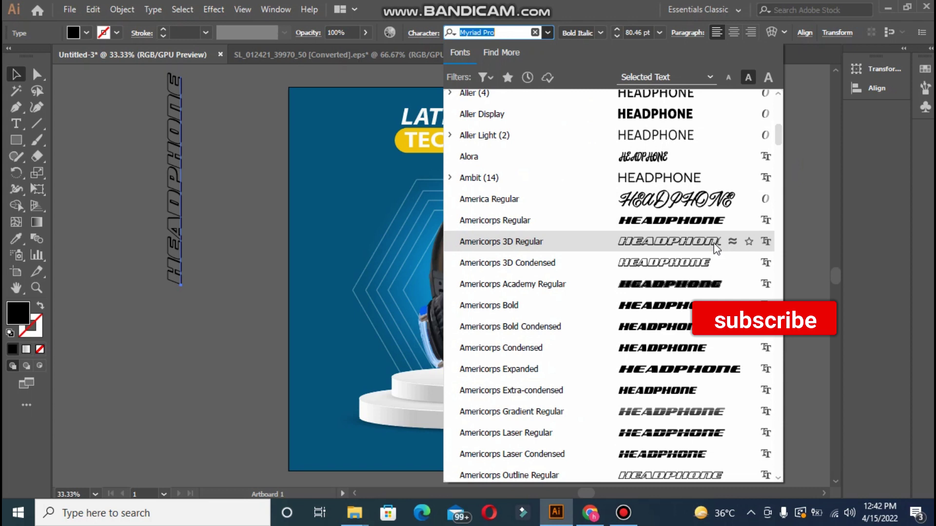
left_click(697, 264)
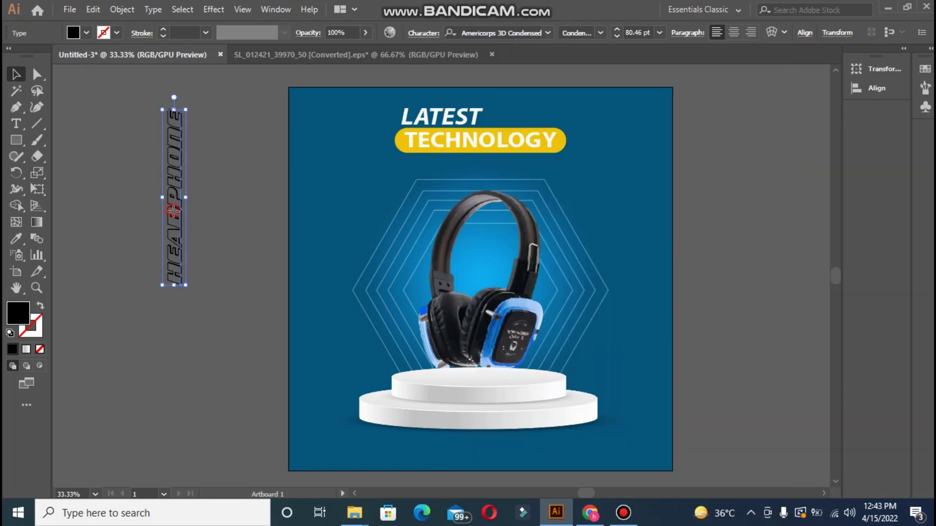
Place HEADPHONE on the artboard's left edge, fill it yellow and stretch it taller
left_click_drag(173, 211, 311, 283)
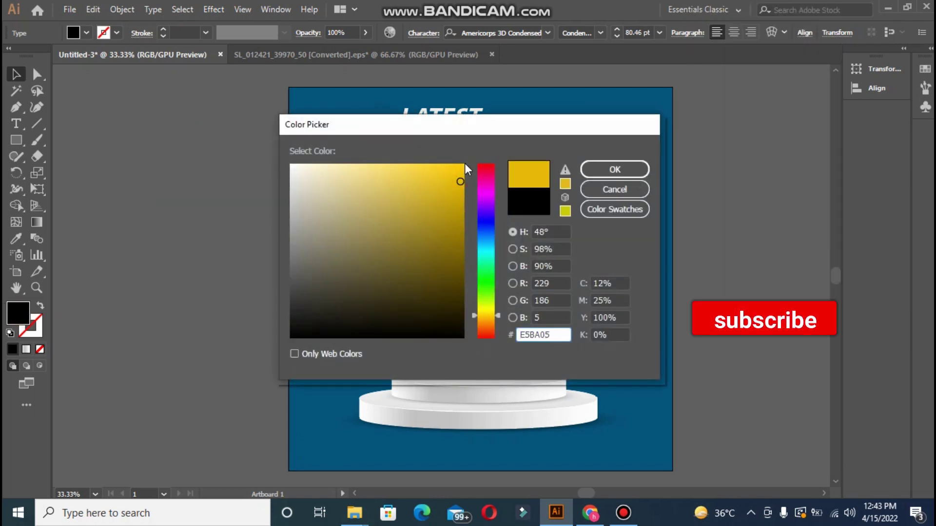
left_click(590, 171)
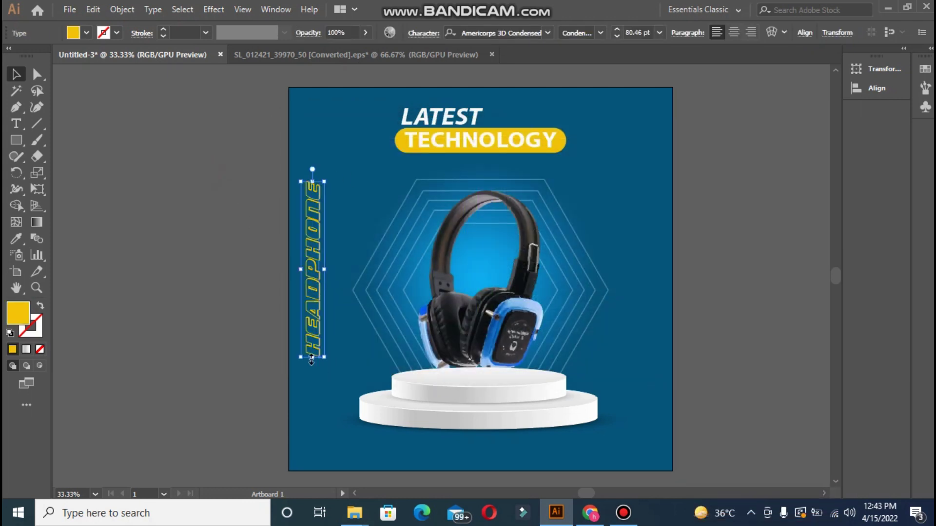
left_click_drag(312, 360, 312, 384)
left_click(248, 305)
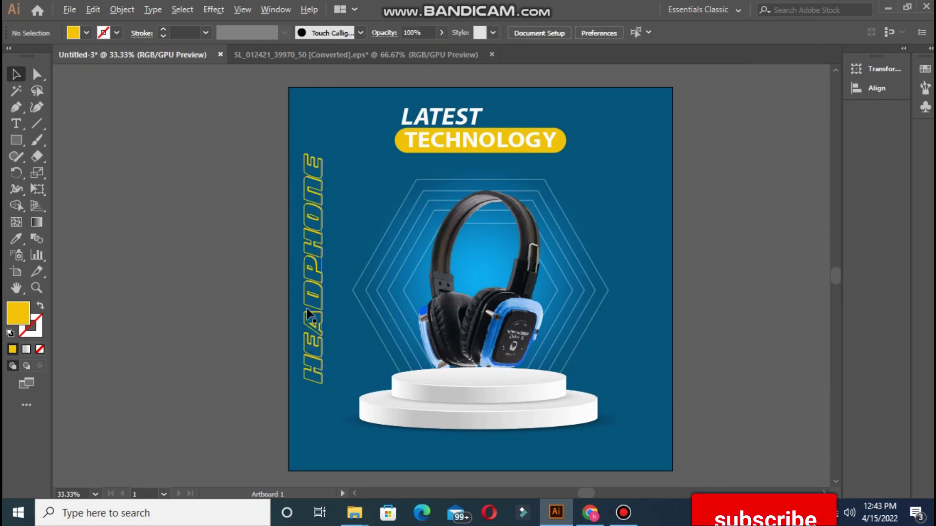
Duplicate HEADPHONE to the right edge, rotated to read the opposite way
left_click_drag(308, 314, 645, 295)
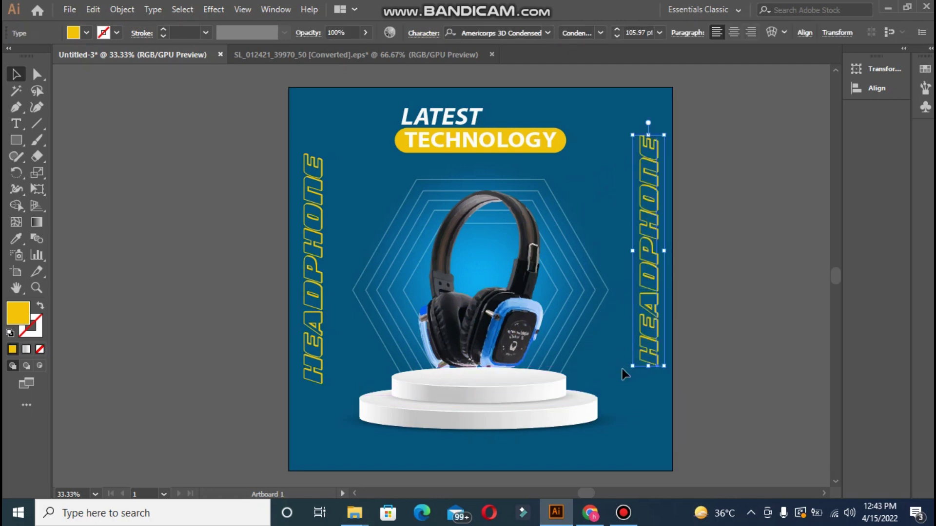
left_click_drag(624, 371, 676, 132)
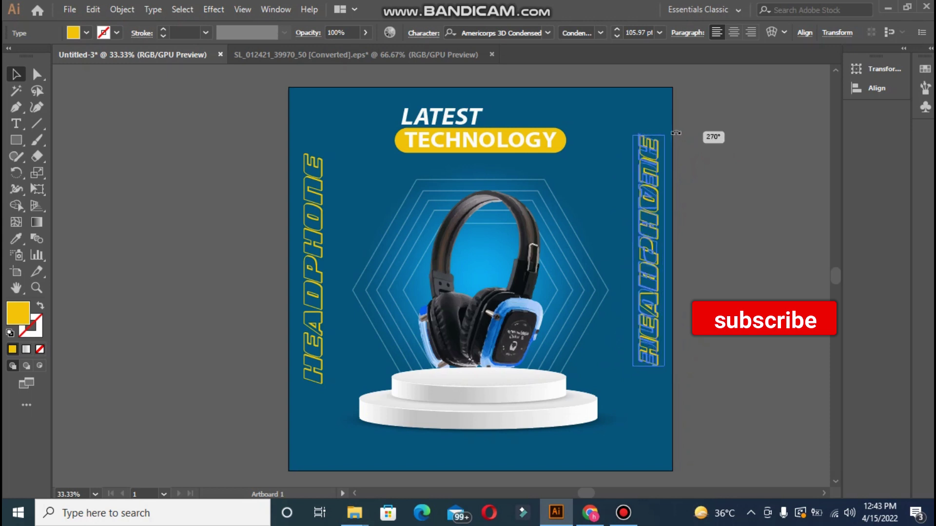
left_click(718, 233)
left_click_drag(642, 184, 641, 192)
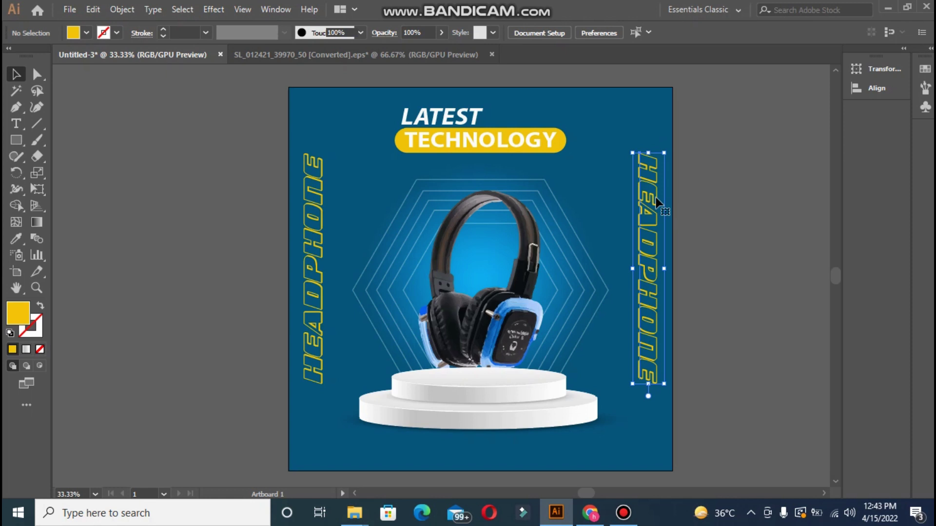
left_click(737, 233)
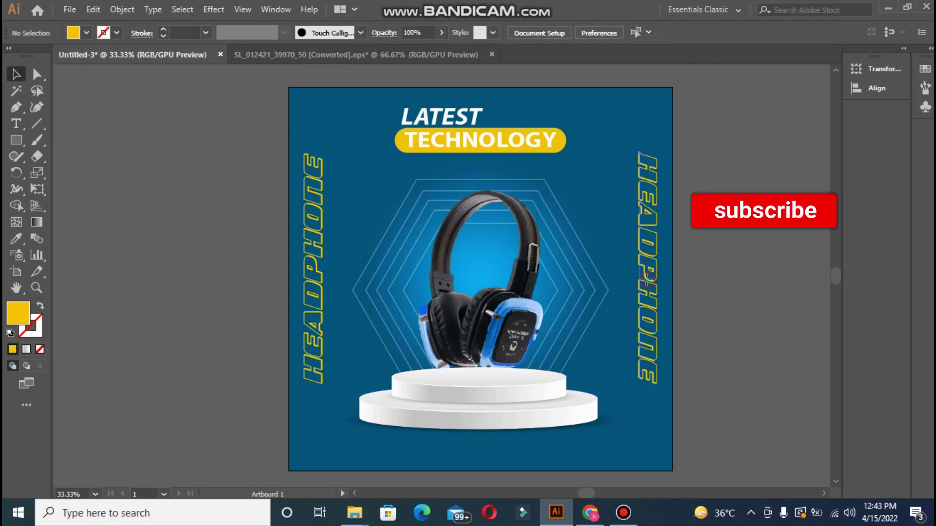
left_click_drag(645, 274, 645, 274)
left_click(253, 449)
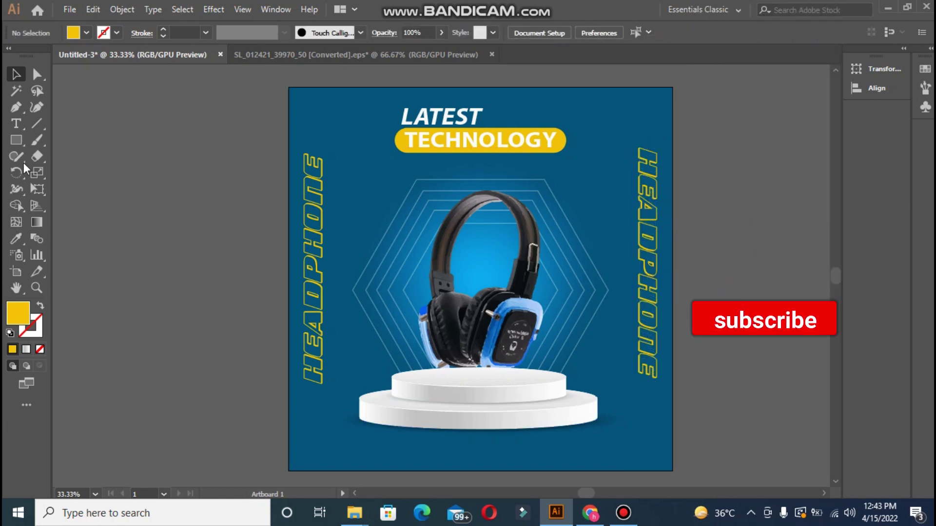
Draw a short bottom-left bar with orange F26700 fill and rounded corners
left_click(15, 140)
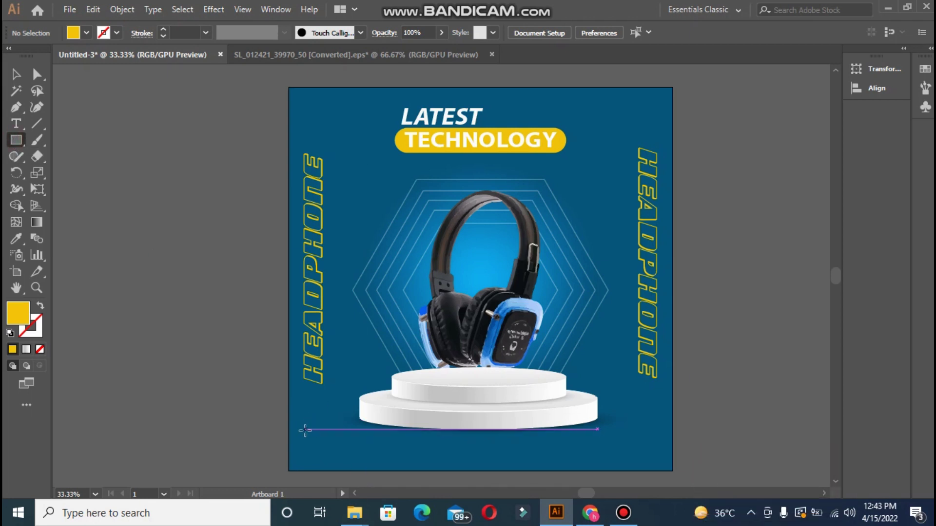
mouse_move(327, 443)
left_mouse_down()
mouse_move(404, 464)
mouse_move(374, 457)
left_mouse_up()
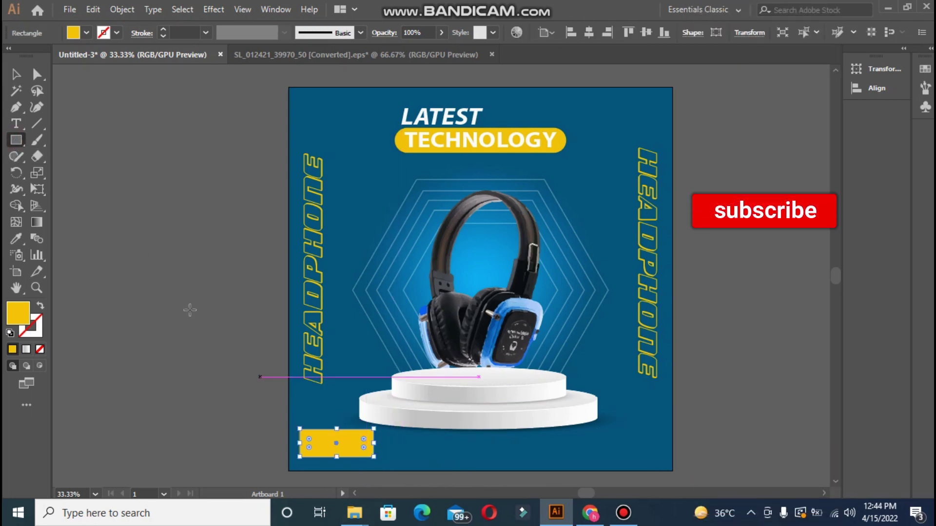
double_click(17, 322)
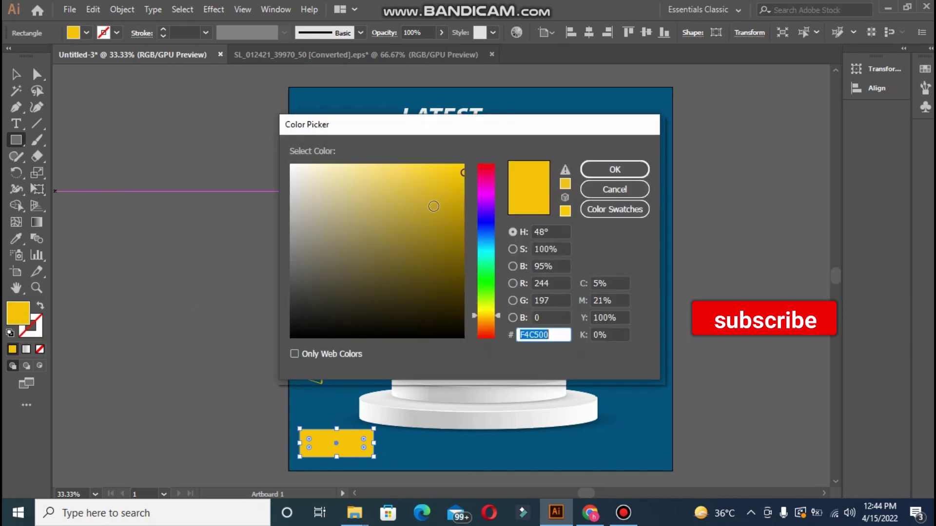
left_click(492, 326)
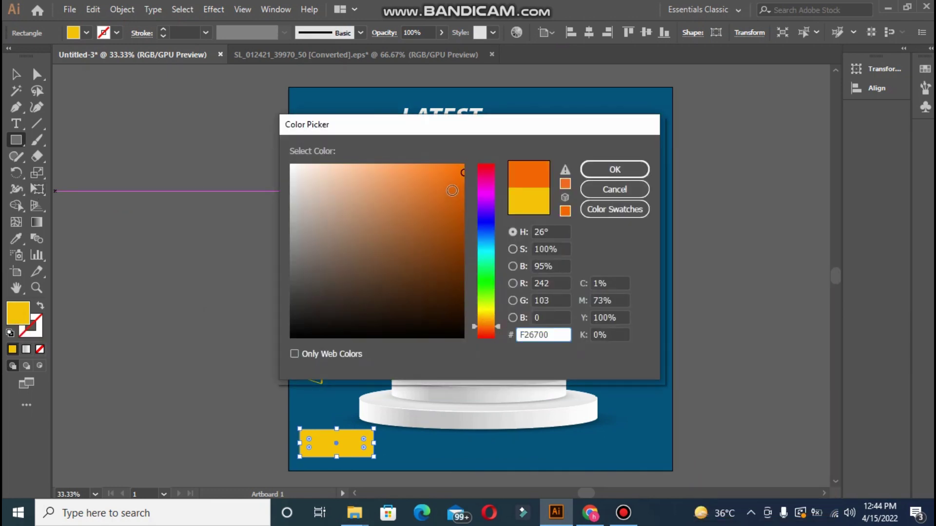
left_click(608, 170)
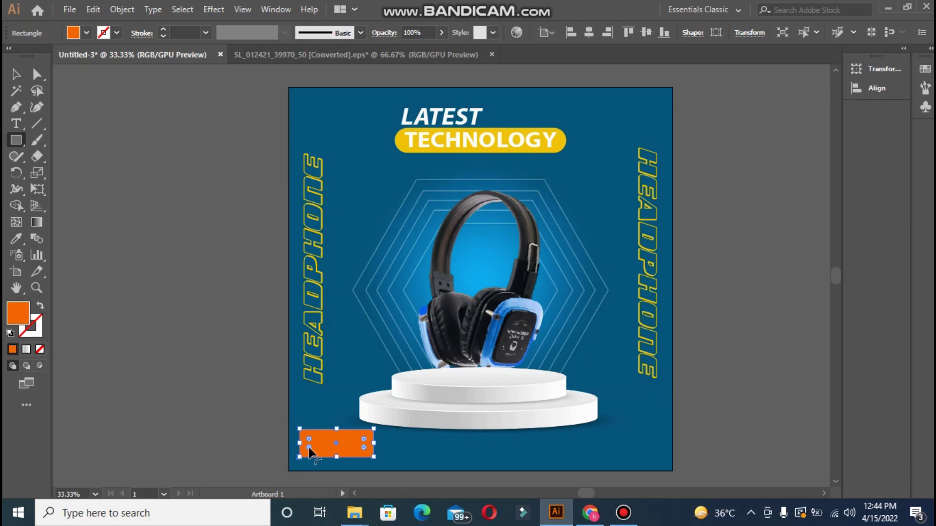
left_click_drag(309, 447, 313, 449)
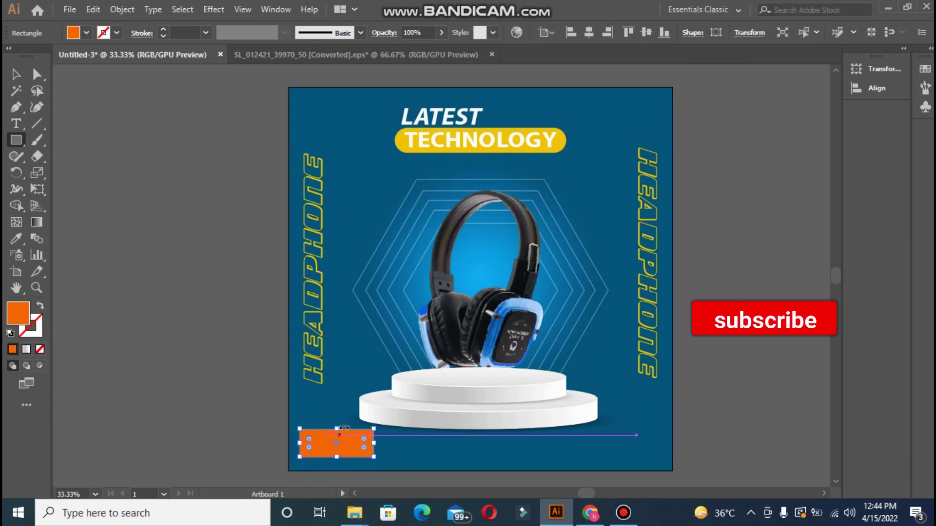
left_click_drag(337, 428, 341, 438)
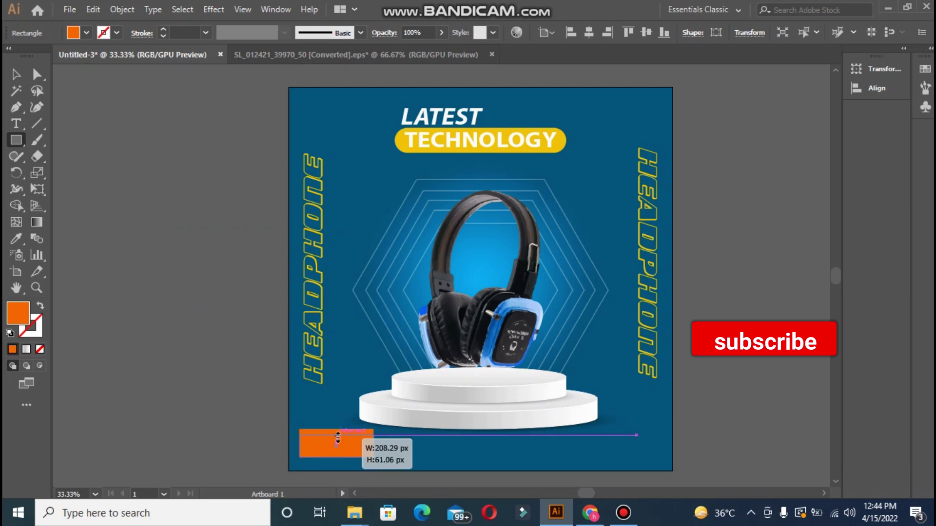
Create enlarged SHOP NOW text beside the artboard in Acumin Variable Concept
key("t")
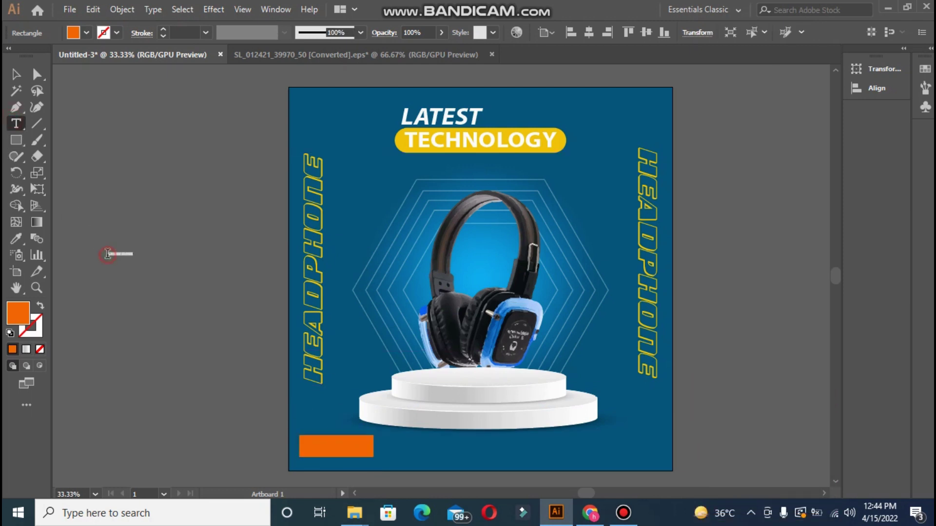
left_click(107, 254)
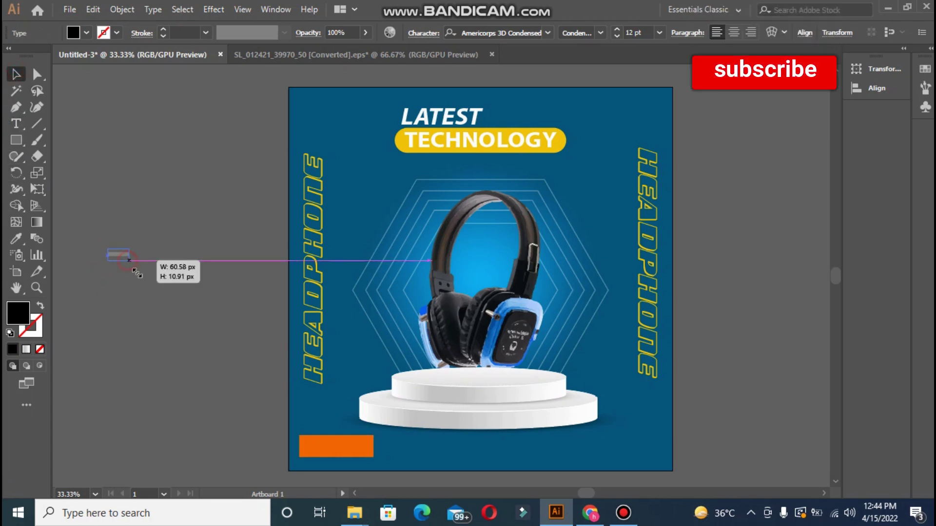
left_click_drag(128, 265, 188, 278)
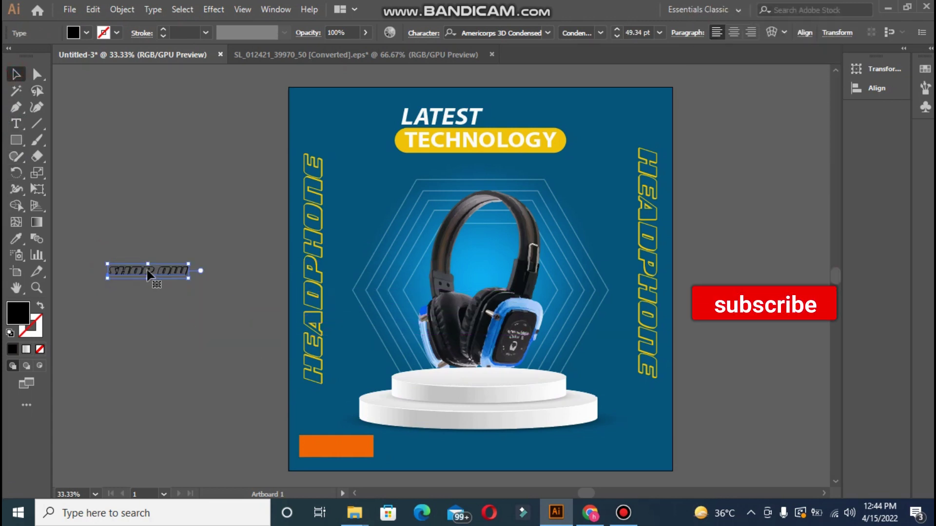
left_click(549, 37)
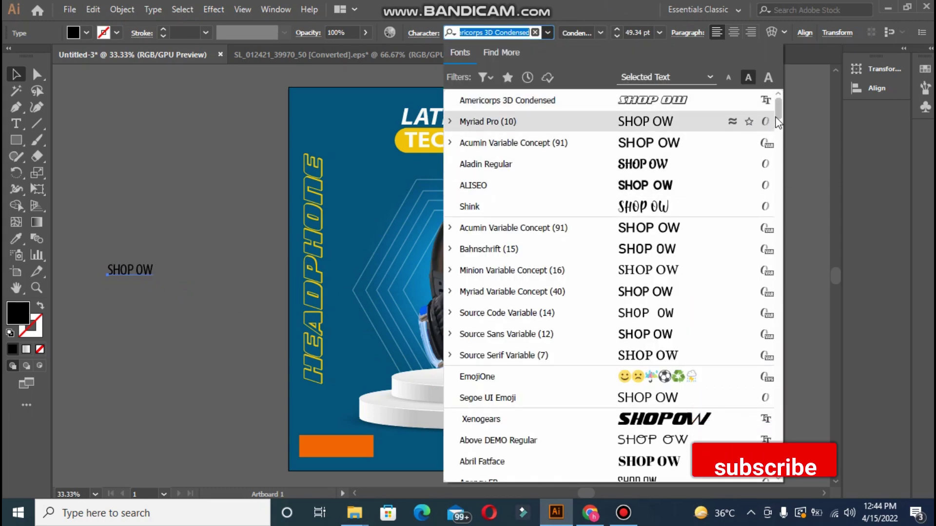
left_click(630, 154)
double_click(136, 271)
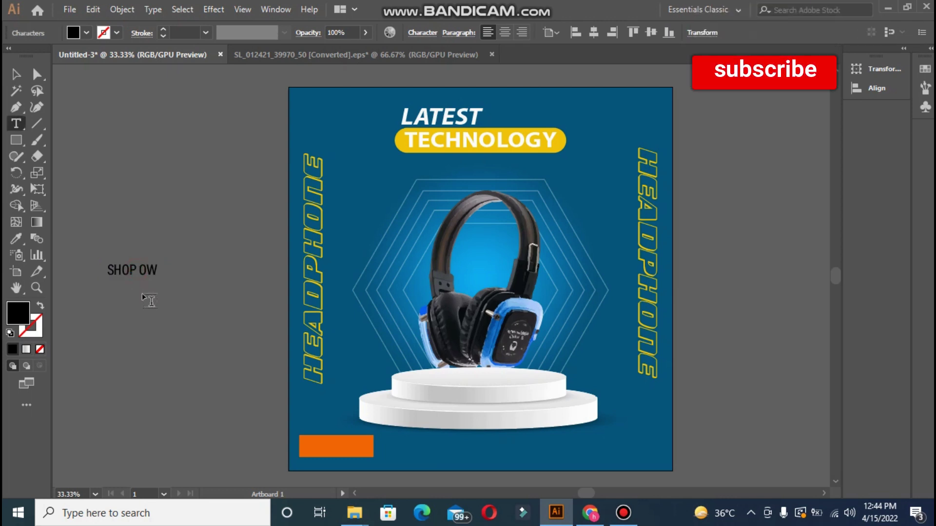
type("N")
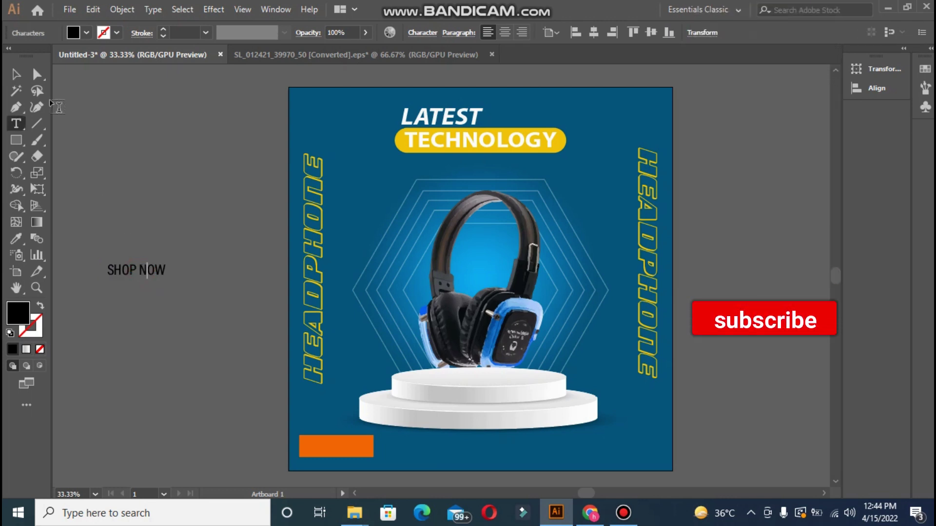
left_click(11, 76)
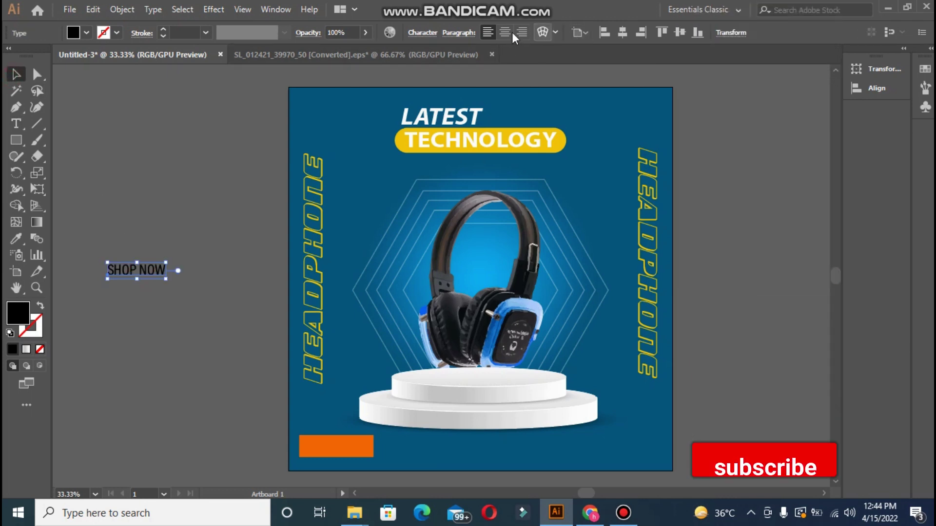
Make SHOP NOW Bold and move it over the orange bar
left_click(423, 32)
left_click(409, 74)
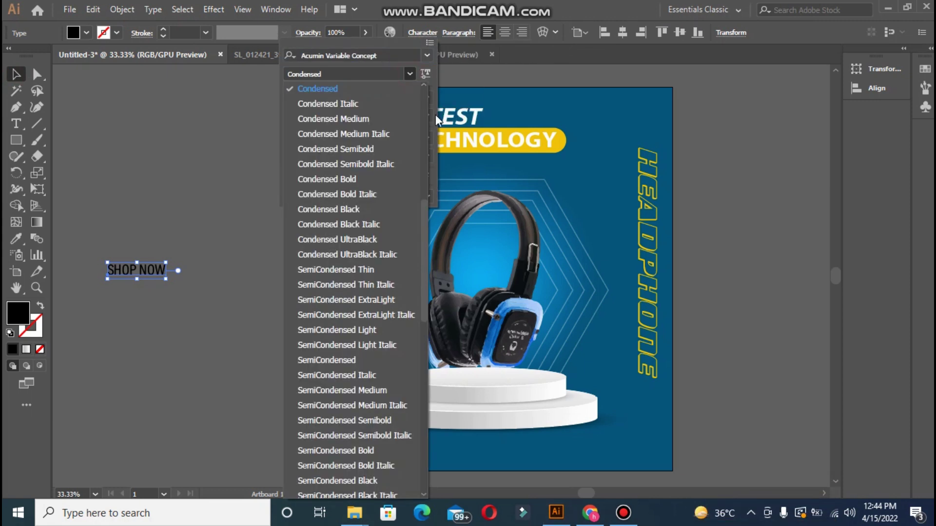
left_click_drag(426, 220, 429, 421)
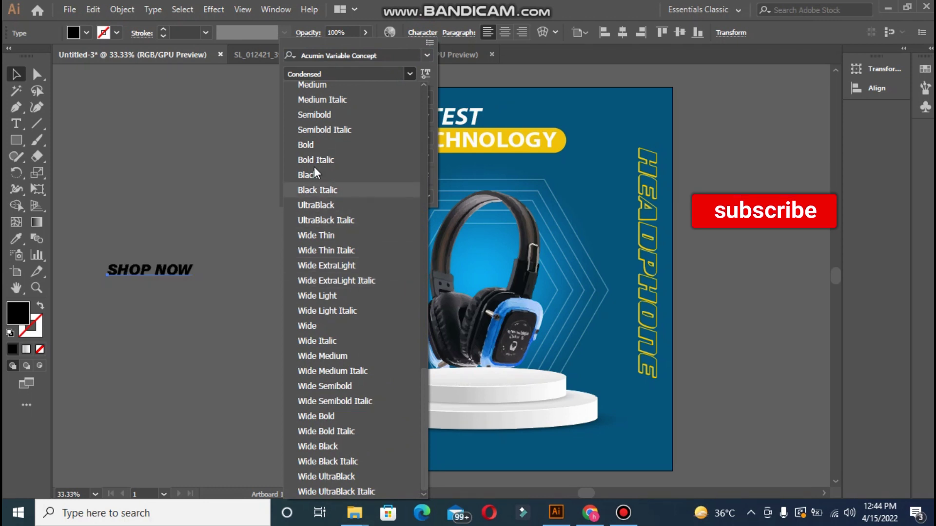
left_click(314, 147)
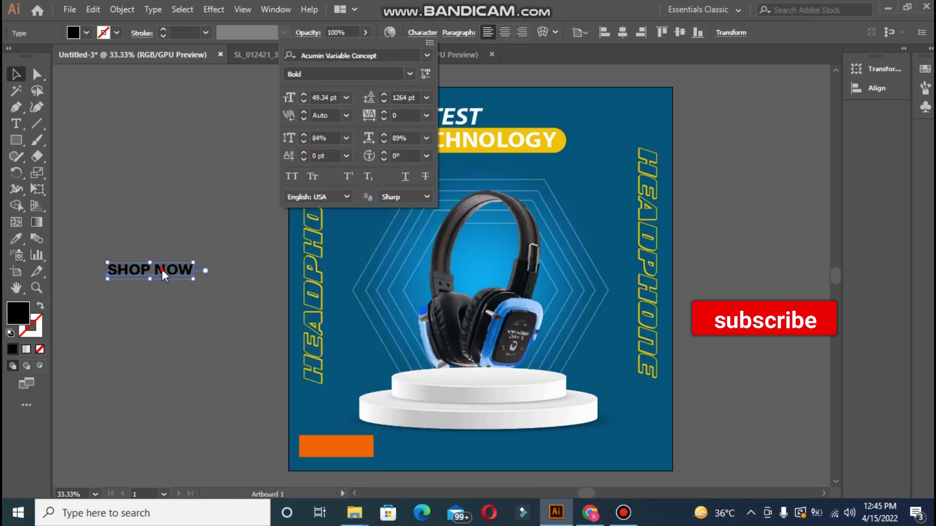
left_click_drag(162, 270, 324, 458)
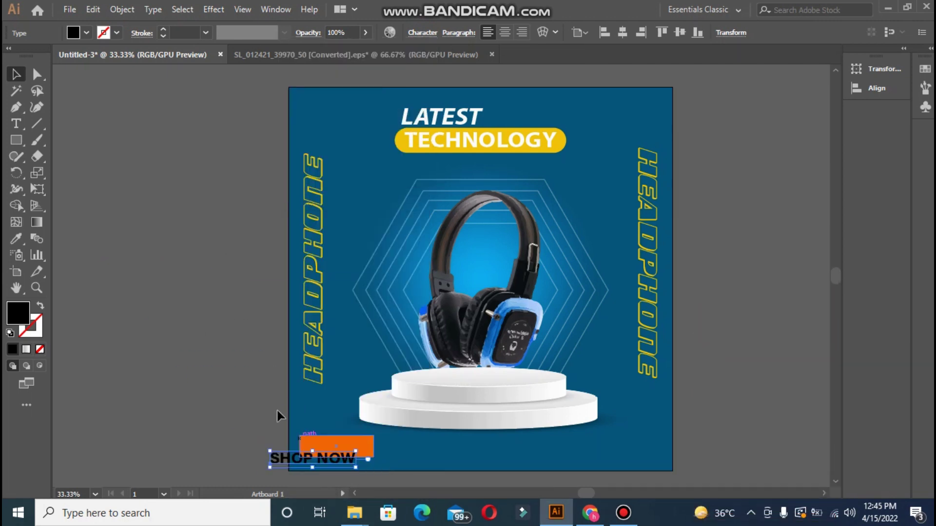
mouse_move(354, 460)
left_mouse_down()
mouse_move(334, 448)
mouse_move(374, 454)
left_mouse_up()
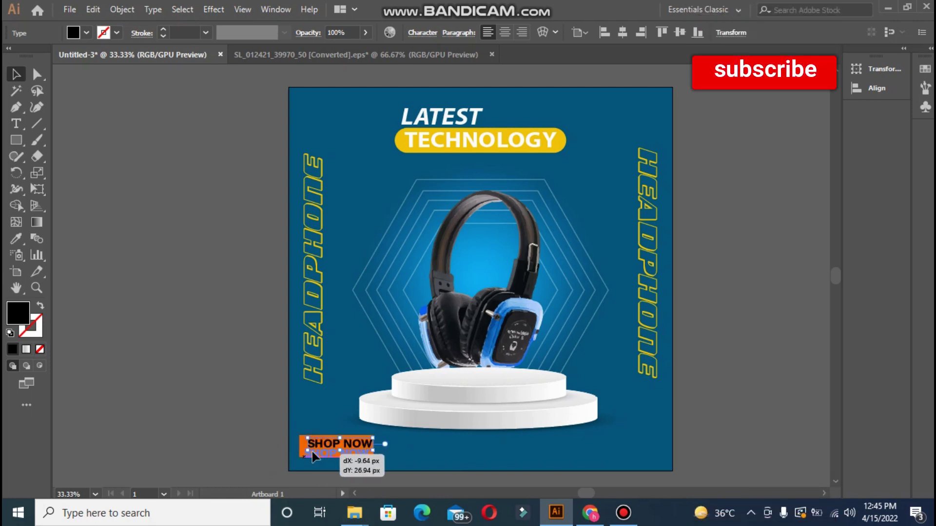
left_click_drag(316, 452, 307, 455)
Centre SHOP NOW horizontally and vertically on the orange bar
left_click(255, 426)
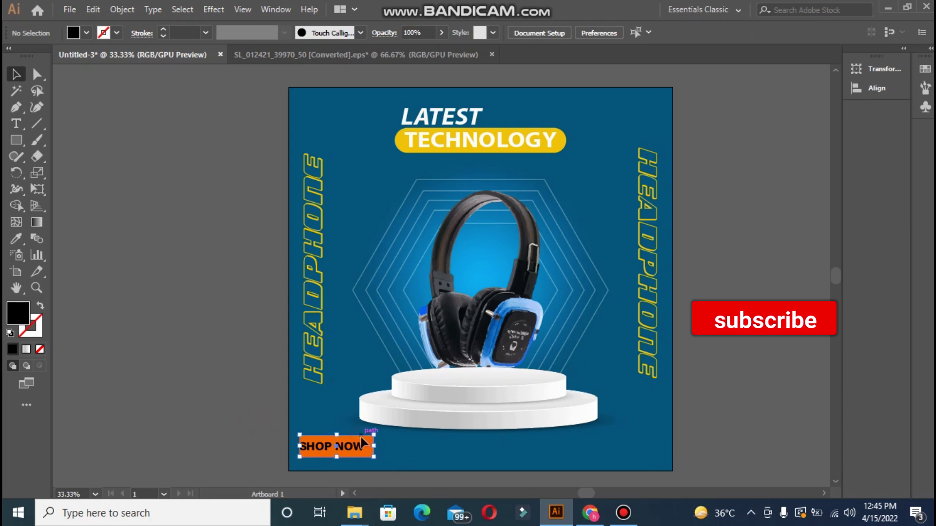
left_click(364, 442)
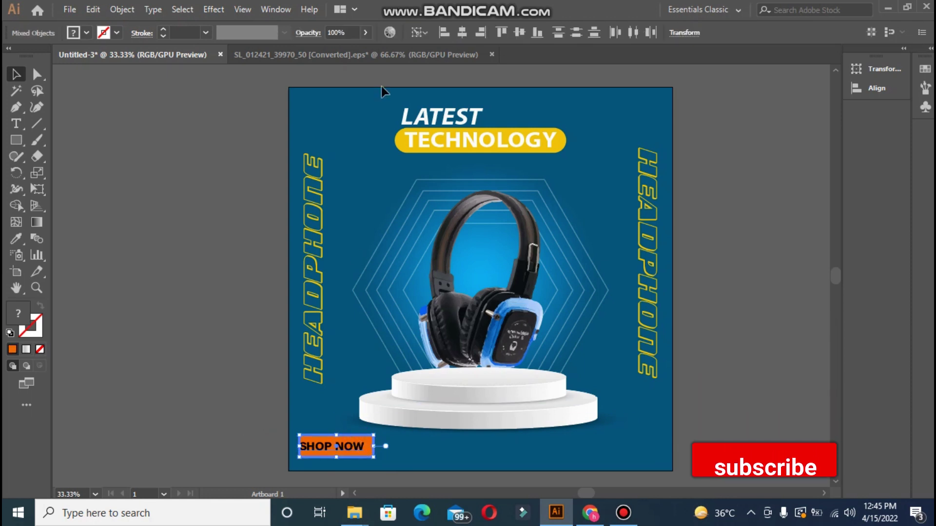
left_click(461, 36)
left_click(517, 36)
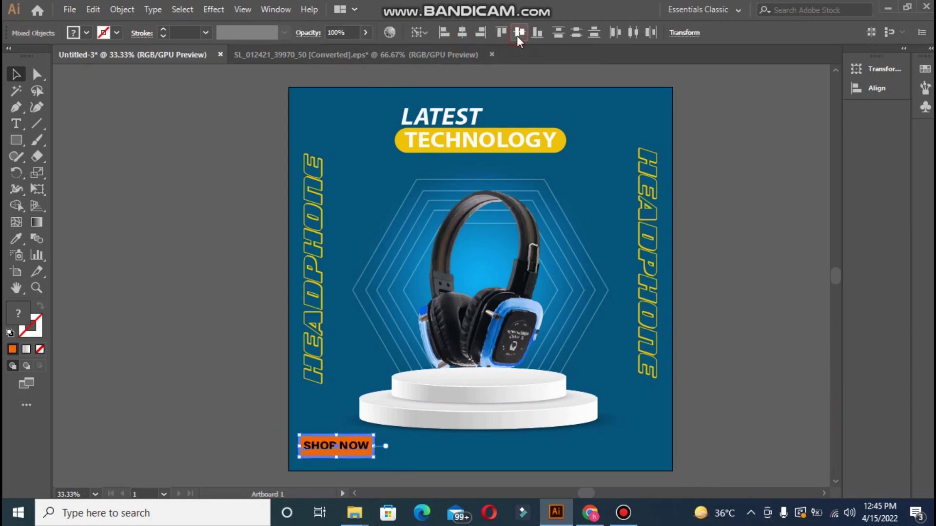
left_click(142, 327)
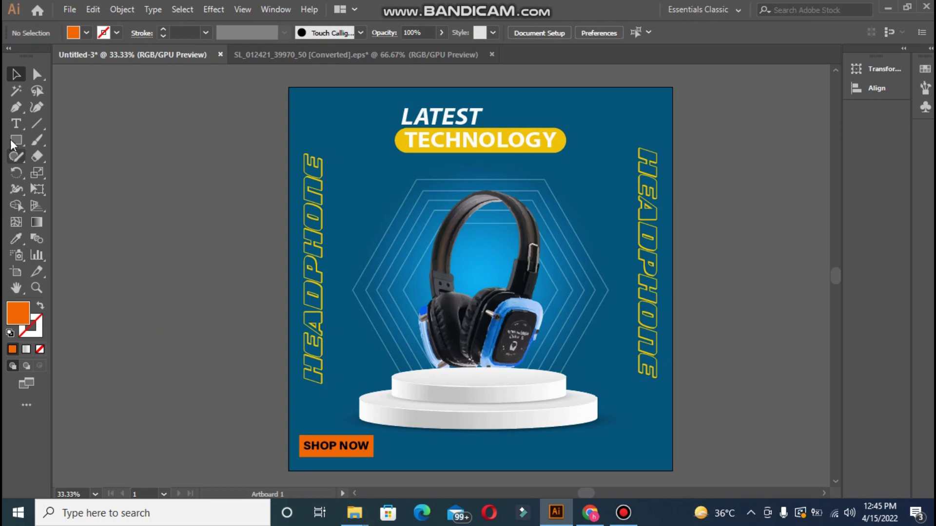
Create the LOGO HERE placeholder text beside the artboard and select it
left_click(17, 123)
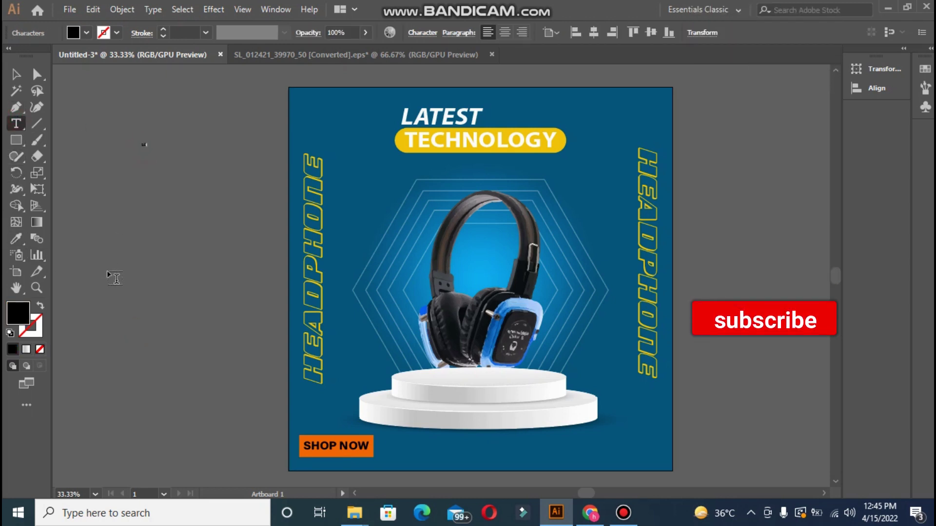
scroll(107, 271, "down", 5)
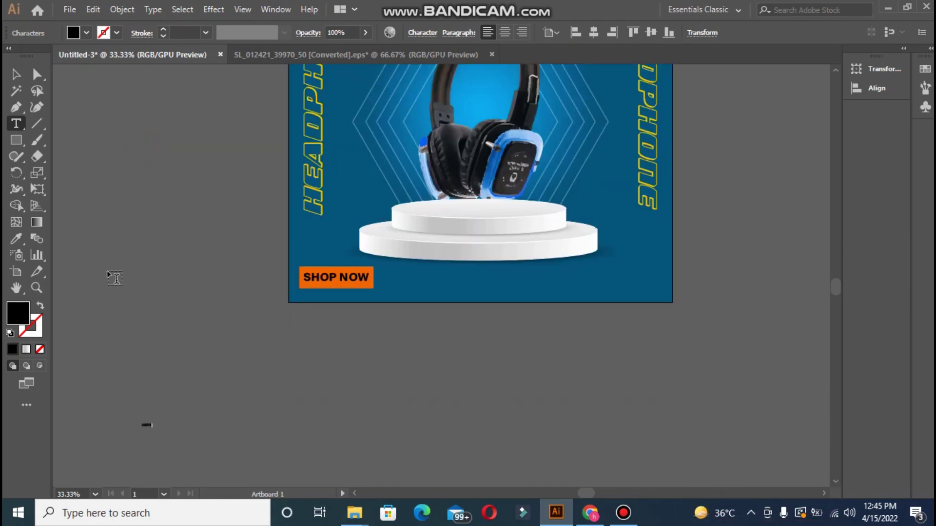
scroll(107, 271, "up", 5)
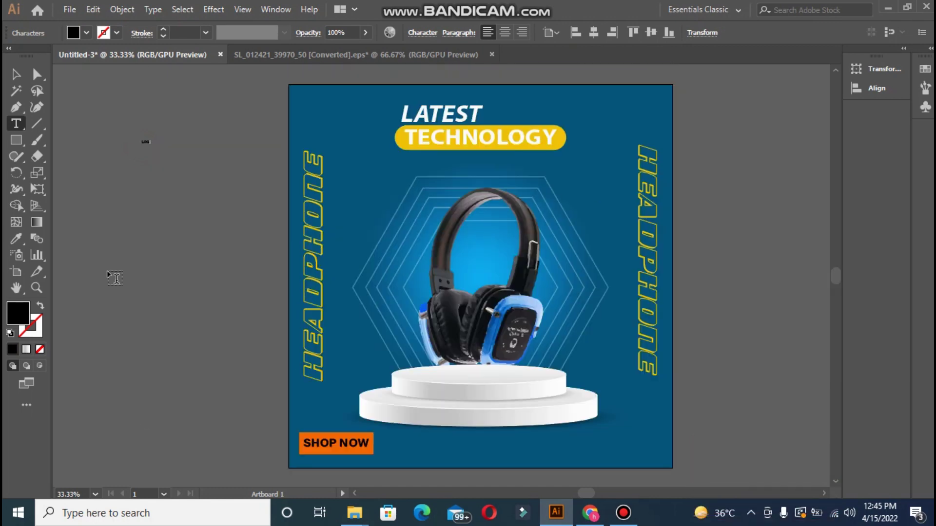
scroll(107, 270, "down", 5)
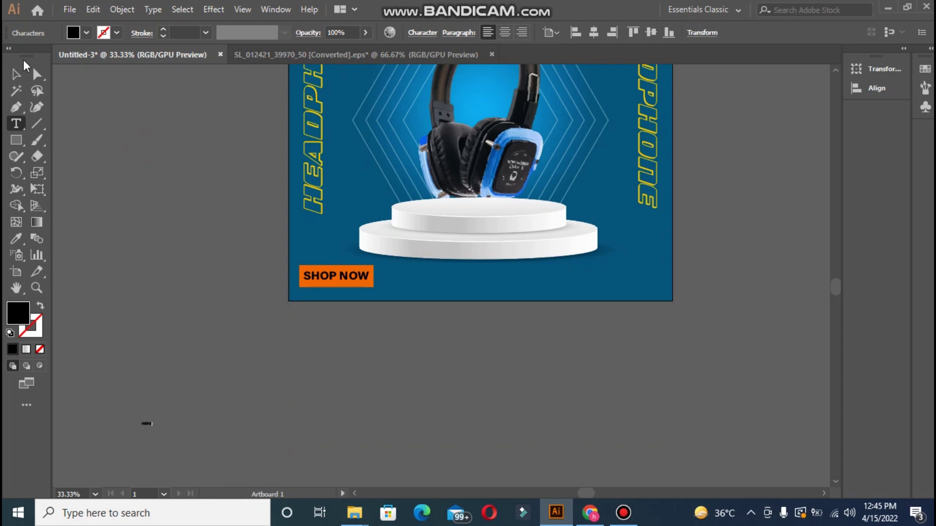
left_click(16, 74)
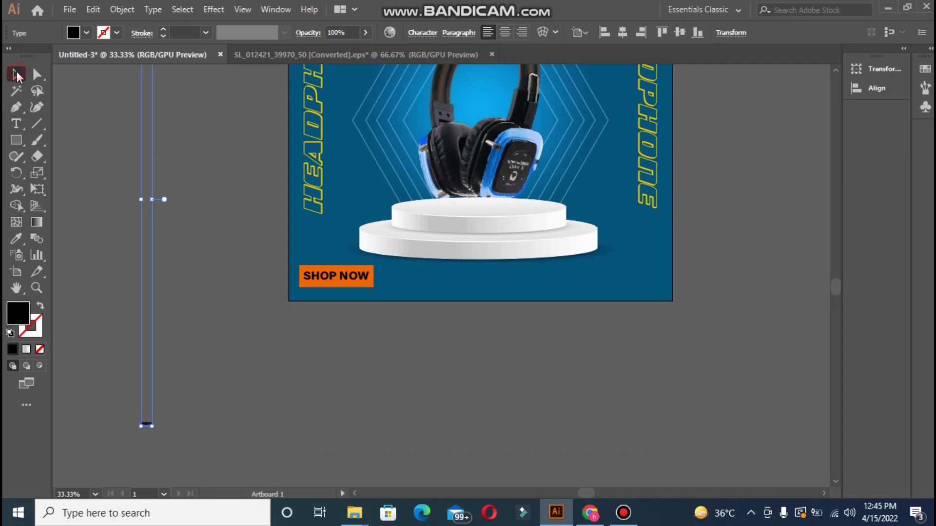
Lower the LOGO HERE text's leading in the Character panel
left_click(423, 32)
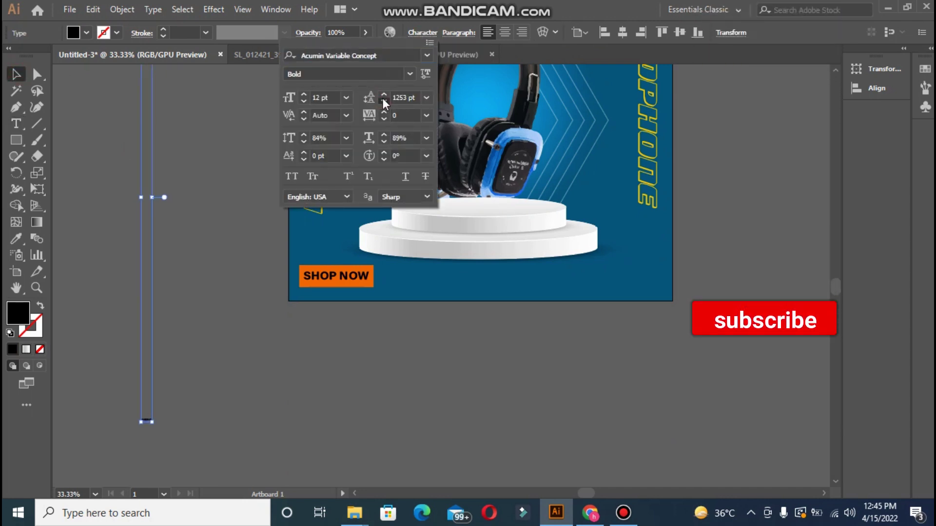
left_click(407, 96)
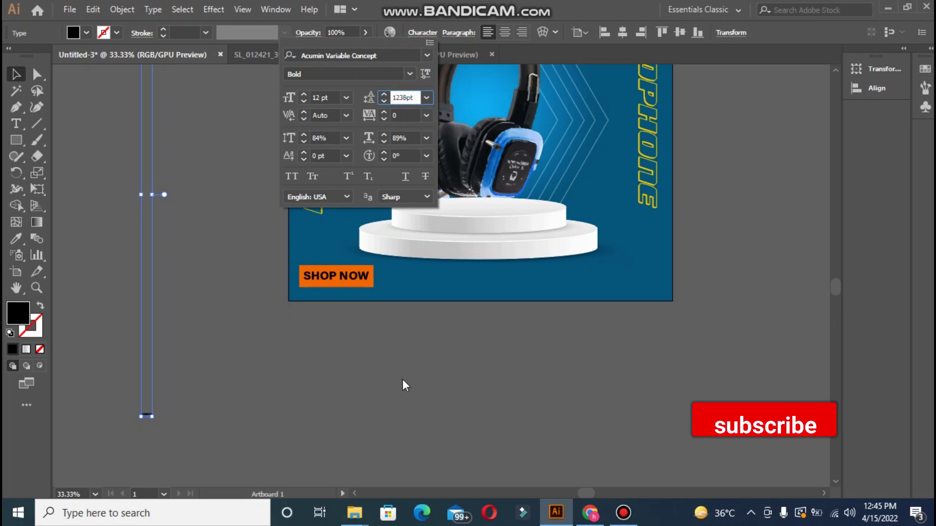
key("BackSpace")
key("BackSpace")
key("BackSpace")
left_click(402, 379)
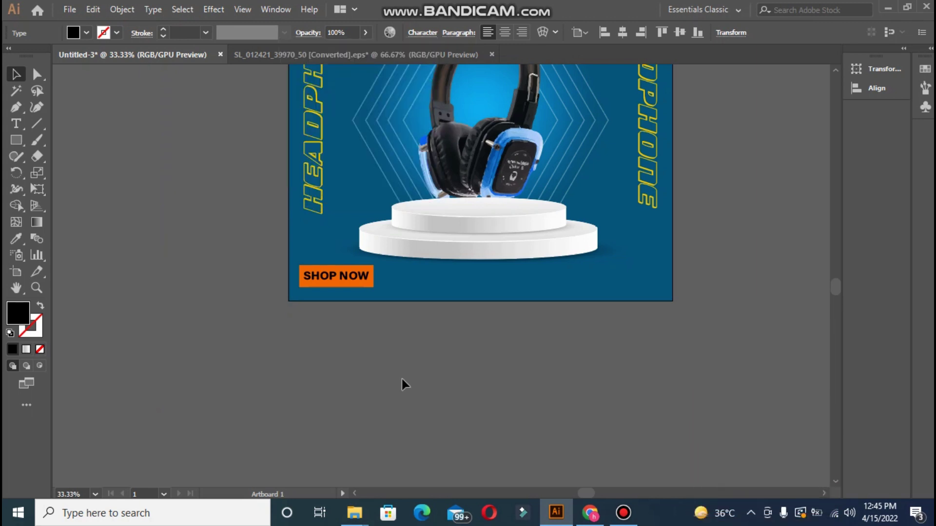
left_click_drag(831, 288, 839, 270)
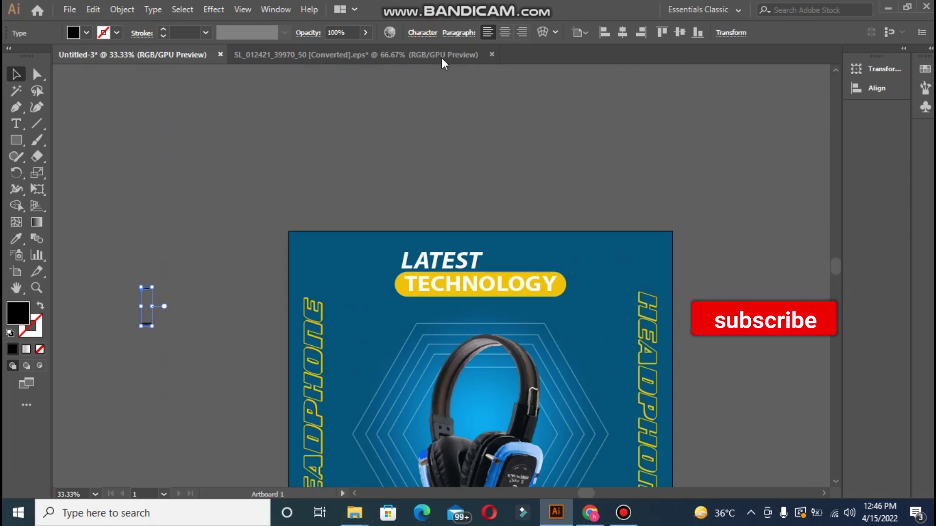
left_click(402, 97)
type("100")
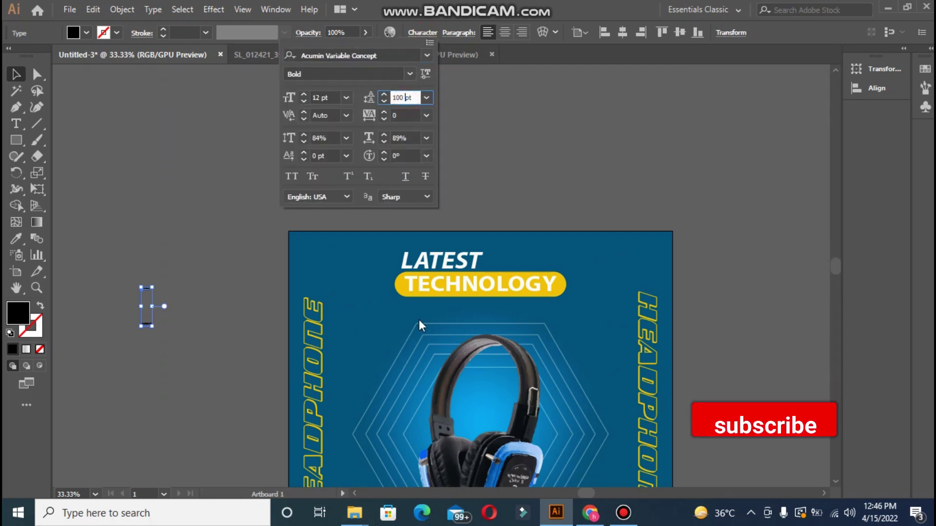
key("BackSpace")
key("BackSpace")
key("BackSpace")
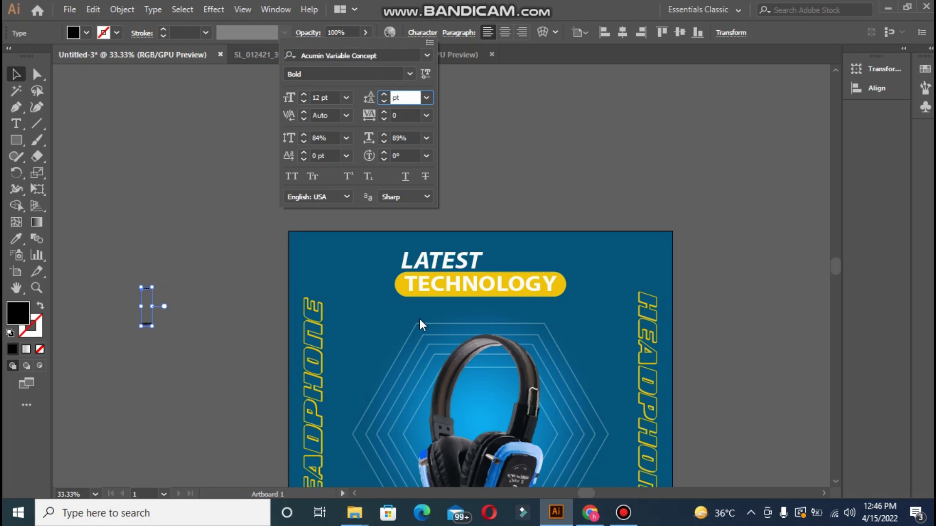
type("70")
key("Return")
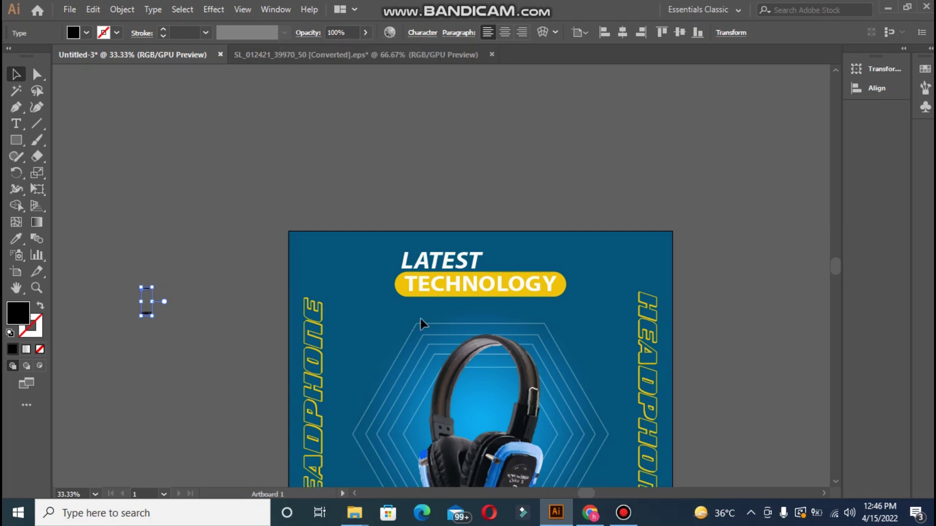
Tighten the line spacing further with three leading decrements
left_click(423, 33)
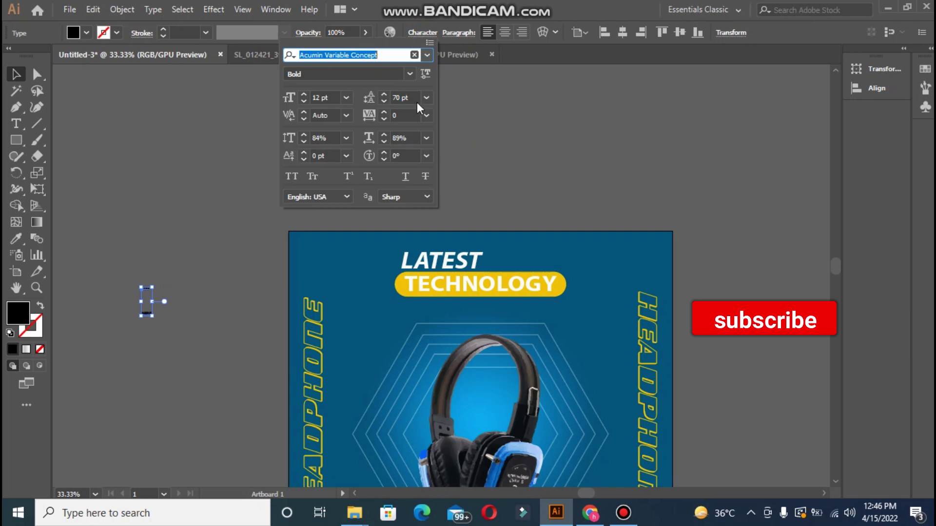
left_click(384, 101)
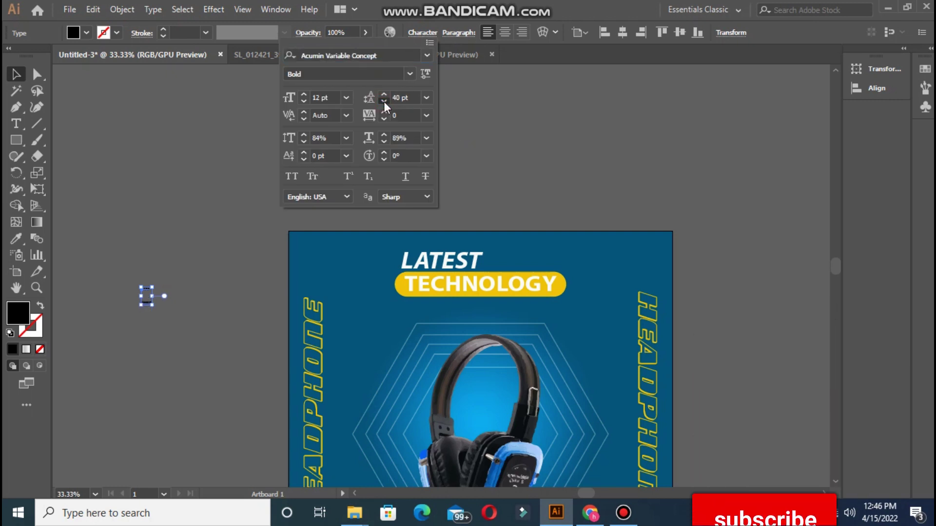
left_click(384, 101)
left_click(384, 102)
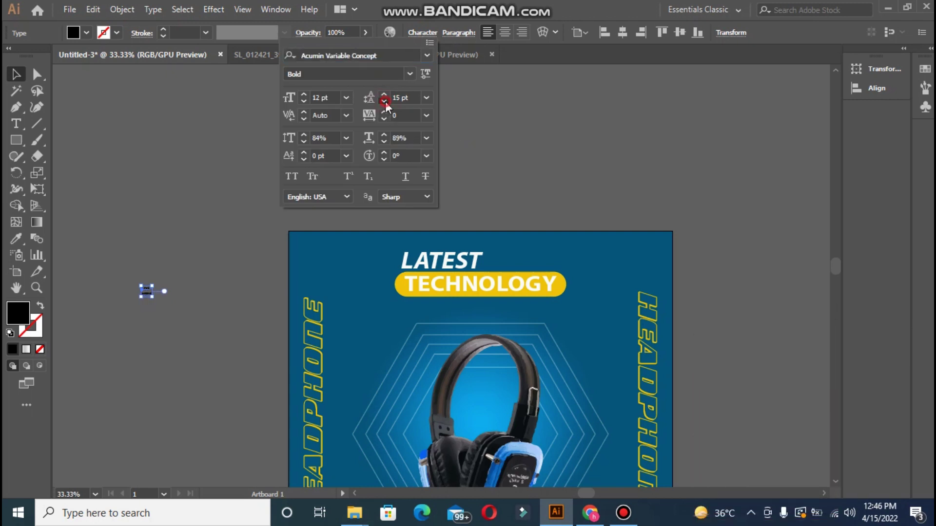
left_click(132, 141)
Enlarge the two-line text, correct LOG to LOGO, then scale it back down
left_click(134, 265)
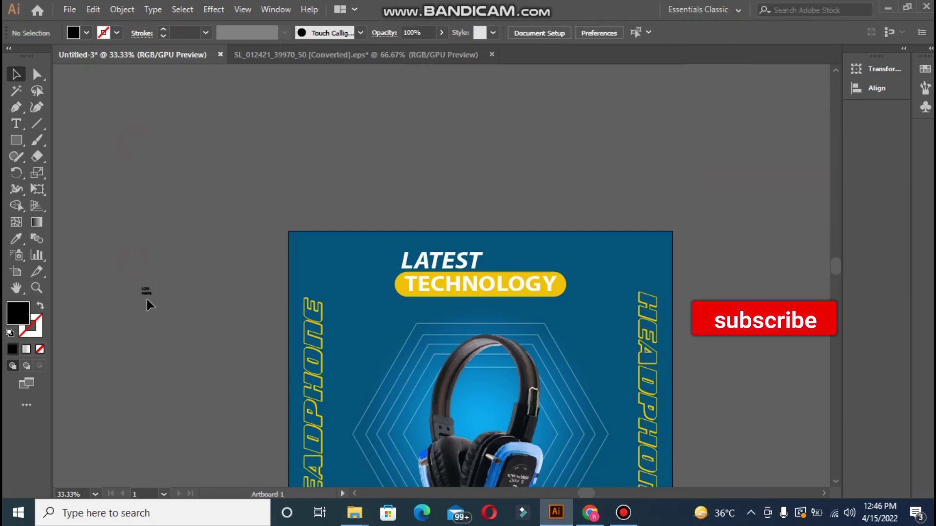
left_click(148, 296)
left_click_drag(154, 300, 203, 362)
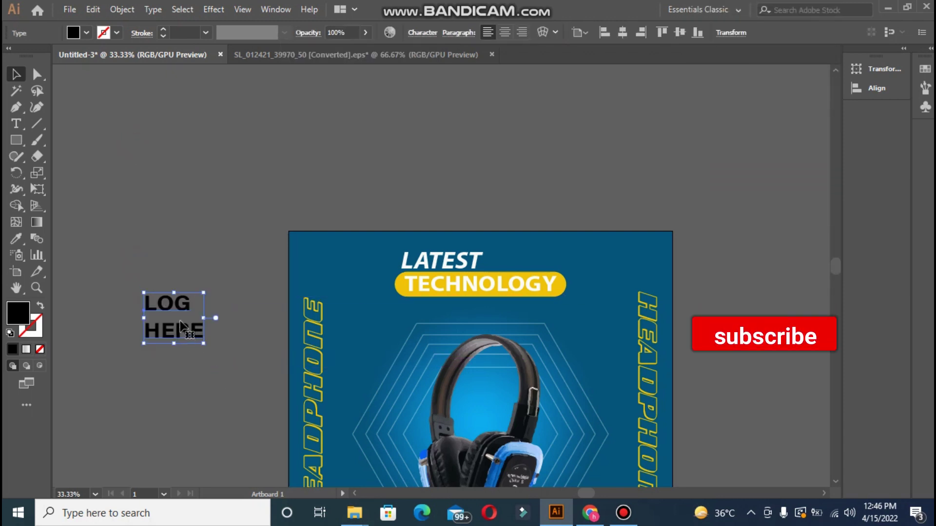
left_click(191, 303)
double_click(192, 304)
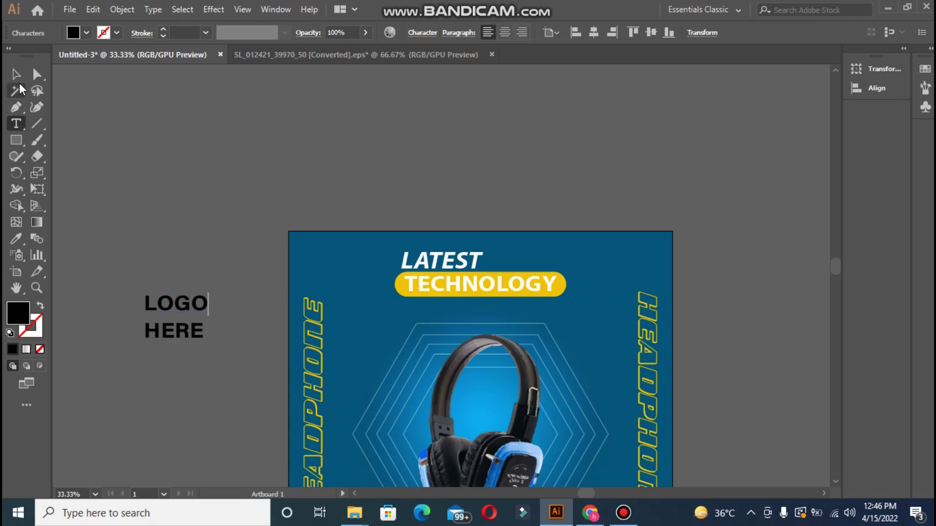
left_click(17, 75)
left_click_drag(214, 344, 185, 308)
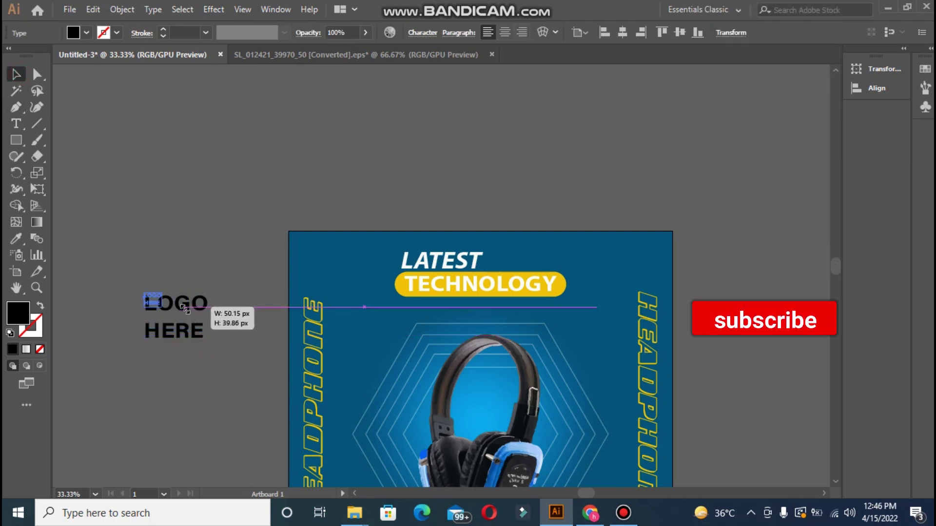
Fill the text white and move it to the artboard's top-left corner
double_click(16, 318)
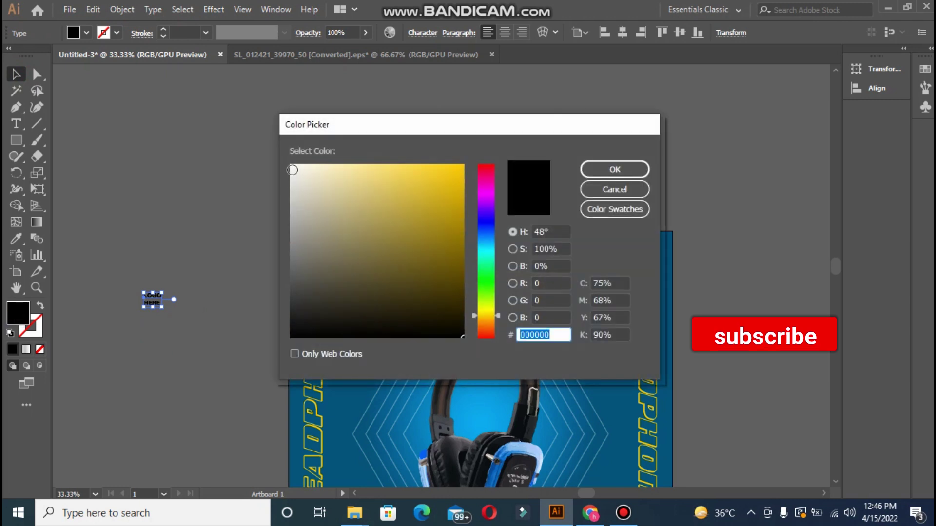
left_click(292, 166)
left_click(597, 172)
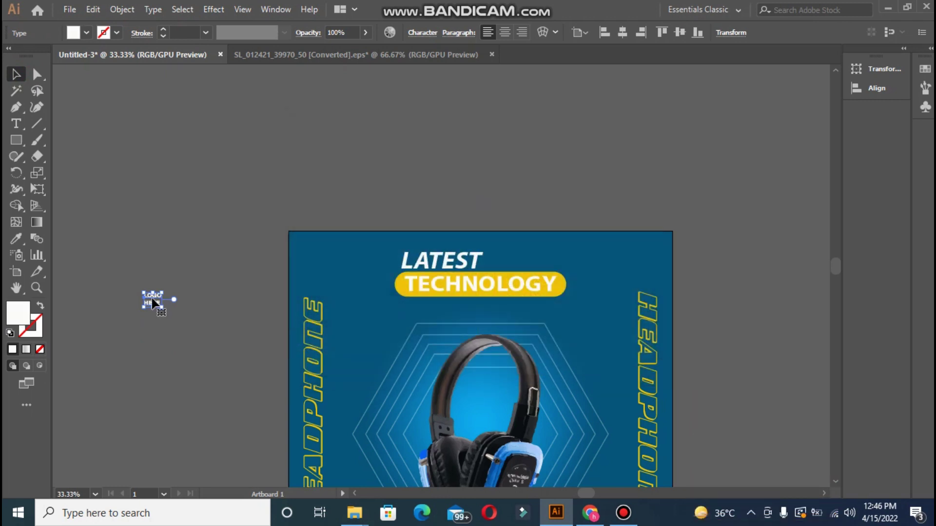
left_click_drag(242, 305, 316, 251)
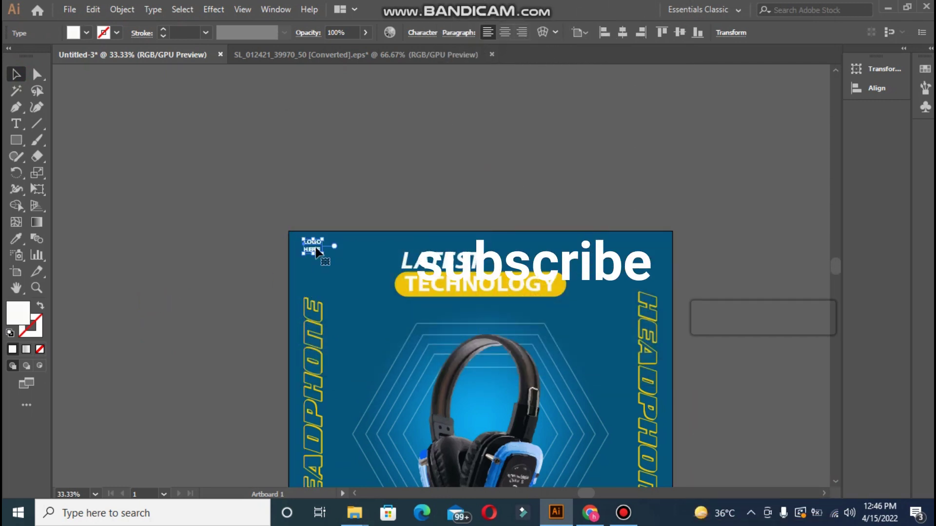
left_click(257, 259)
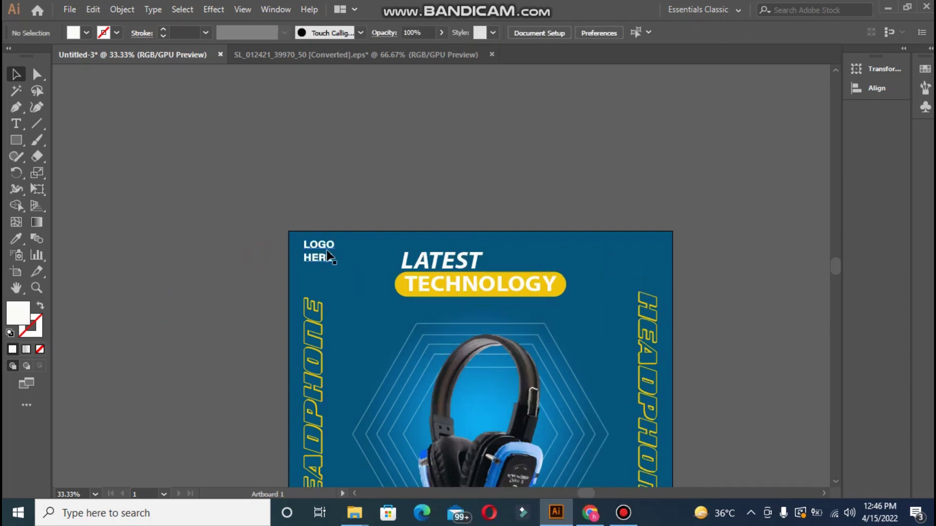
left_click(325, 254)
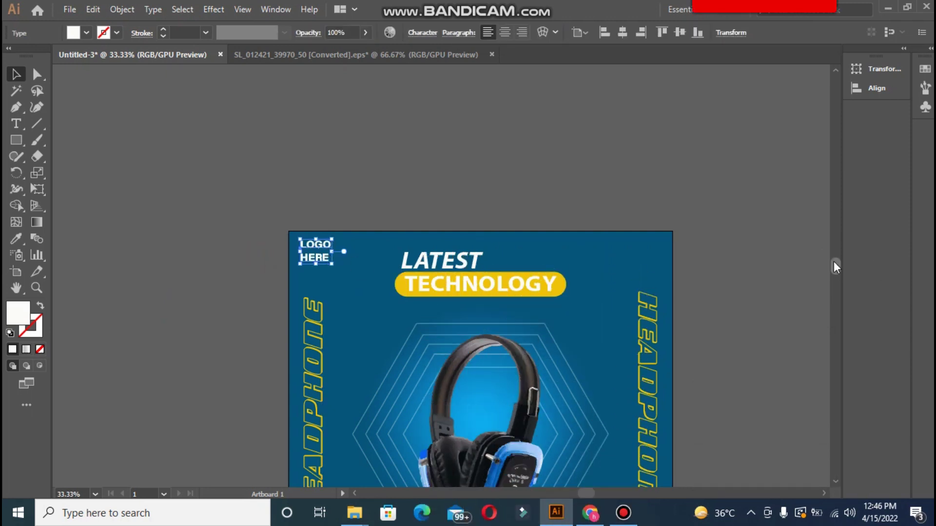
left_click_drag(834, 266, 835, 281)
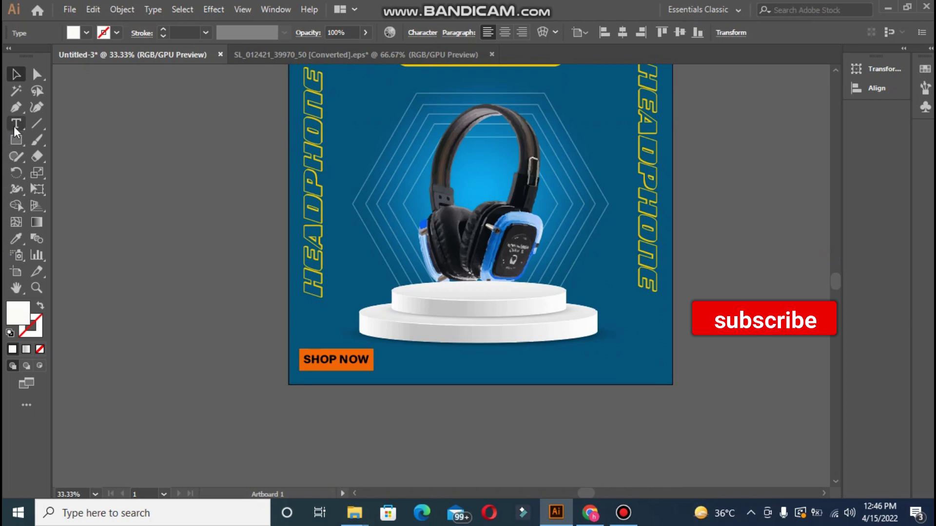
Type the CALL line with a placeholder phone number and enlarge it
left_click(136, 235)
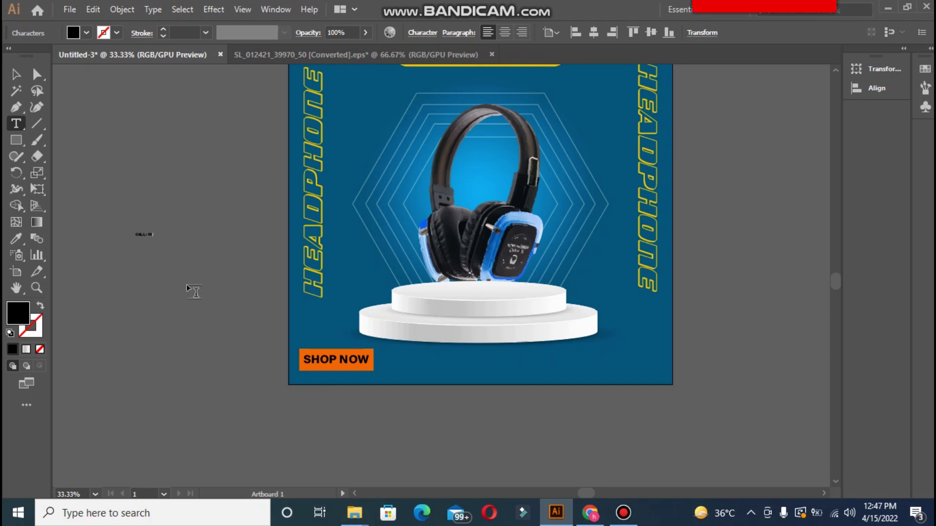
type("-123")
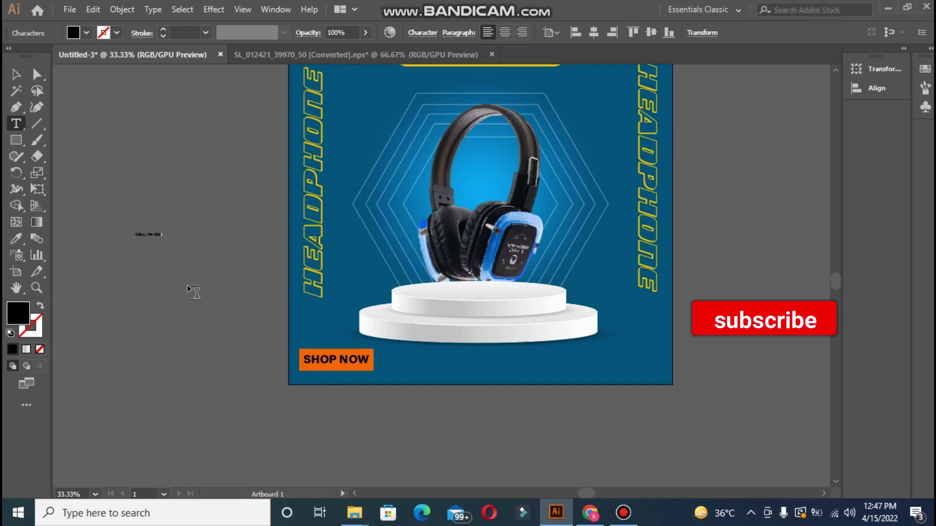
type("444")
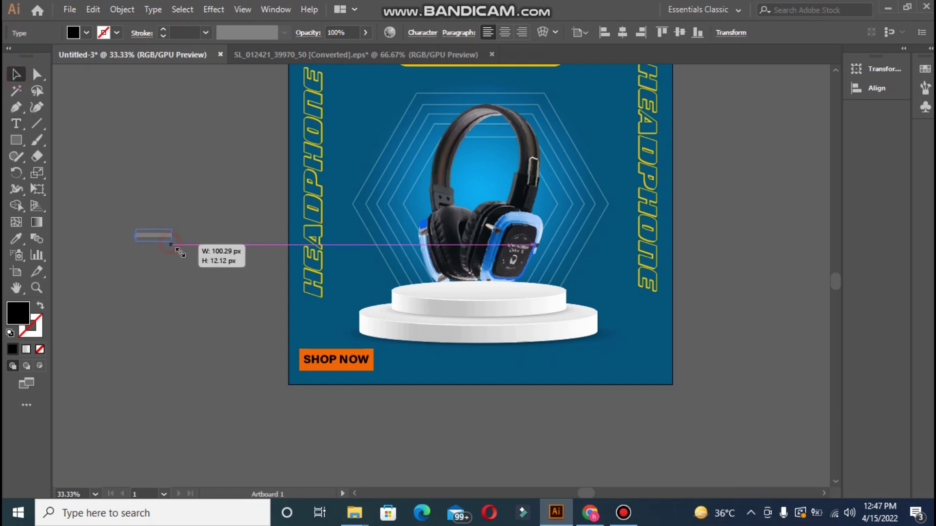
mouse_move(179, 252)
left_mouse_down()
mouse_move(628, 404)
mouse_move(628, 361)
left_mouse_up()
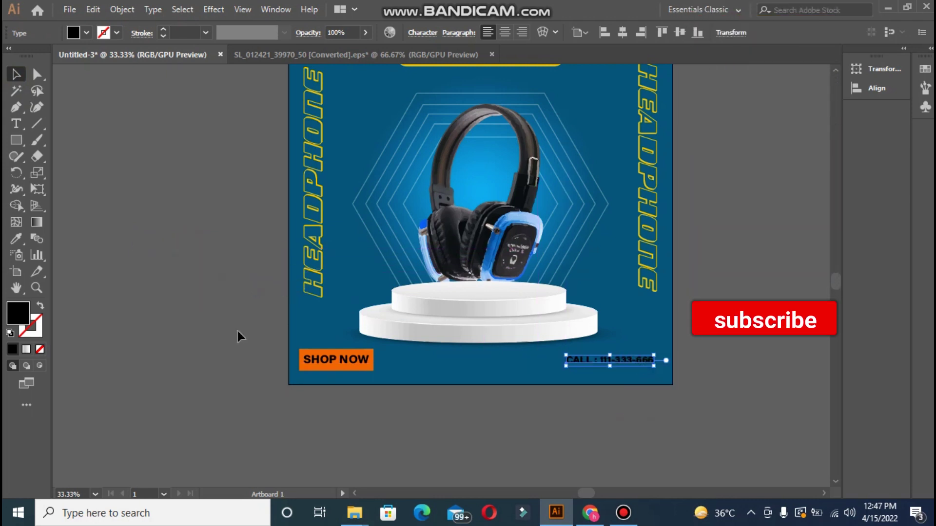
Make the CALL text white, enlarge it slightly, and fit the artboard in view
double_click(21, 312)
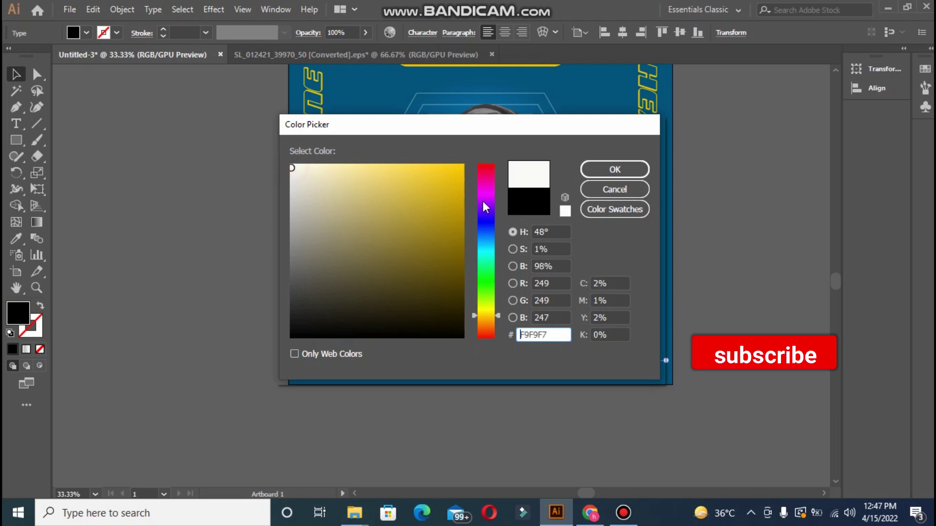
left_click(615, 169)
left_click(113, 289)
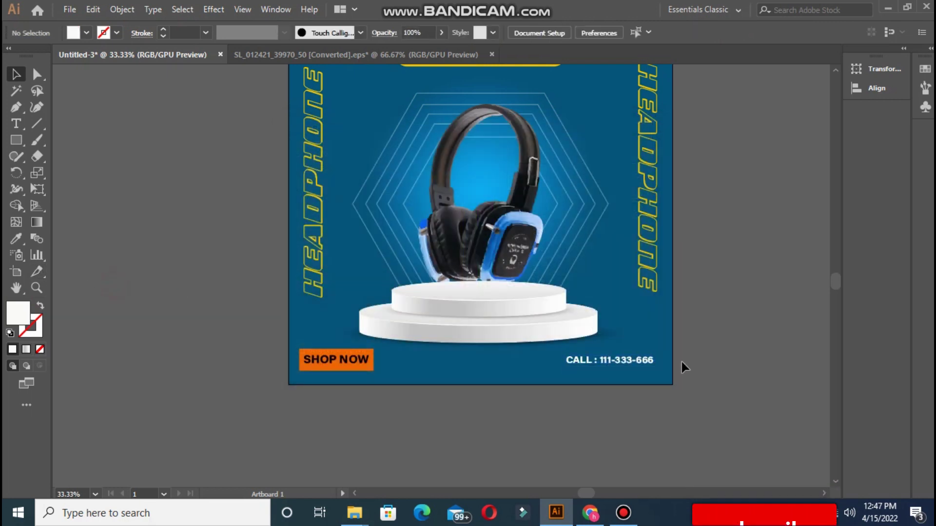
left_click(633, 360)
left_click_drag(566, 366, 562, 376)
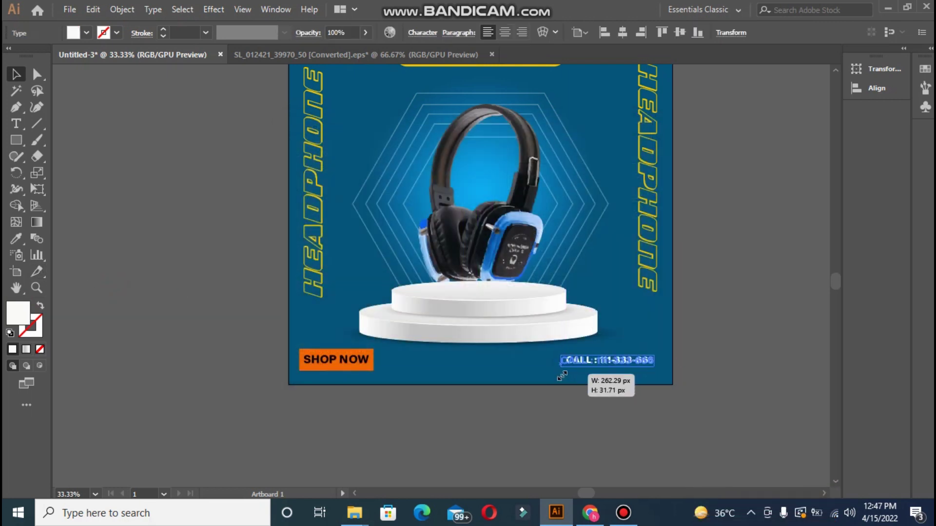
left_click(726, 380)
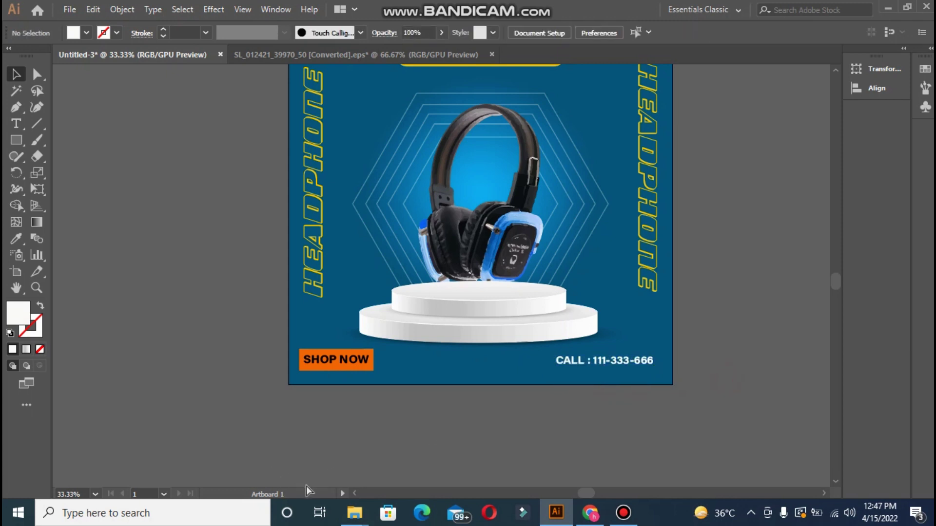
key("ctrl+0")
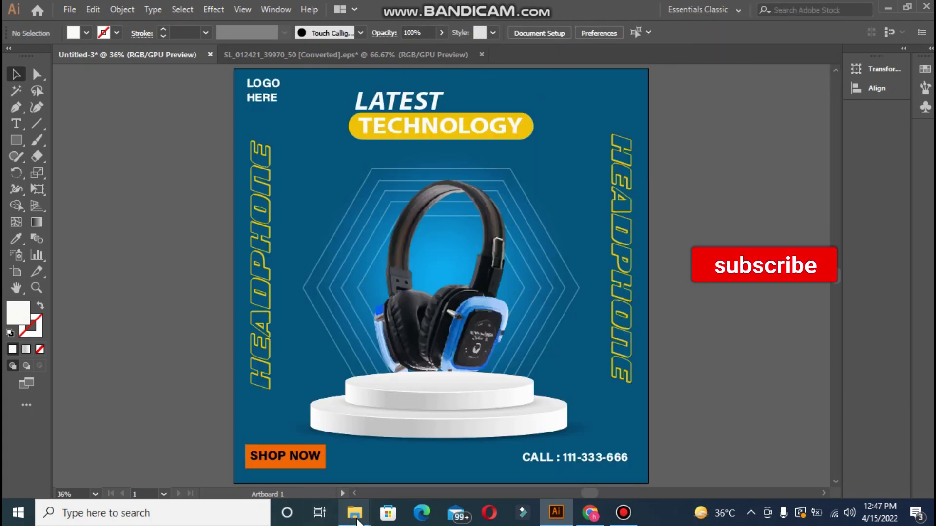
Enlarge the blue glow circle behind the headphones and nudge it down two steps
left_click(324, 236)
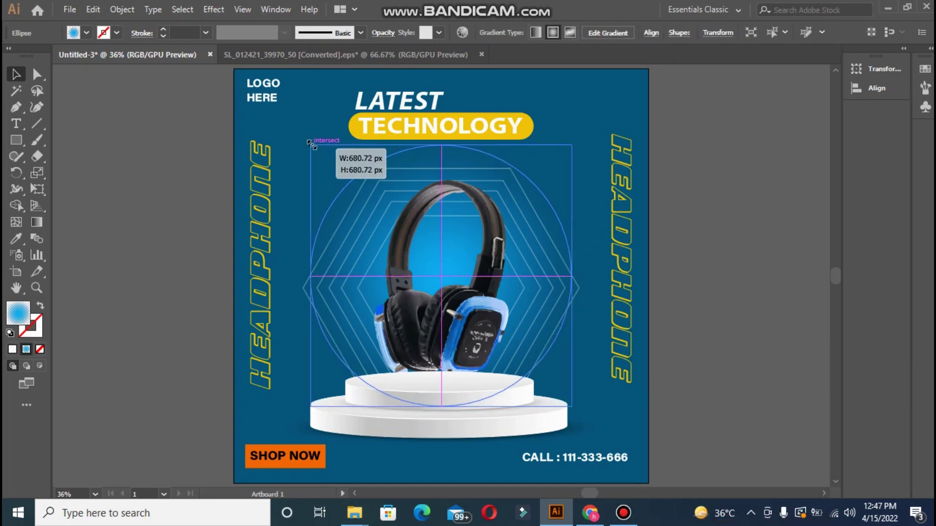
left_click_drag(316, 148, 303, 135)
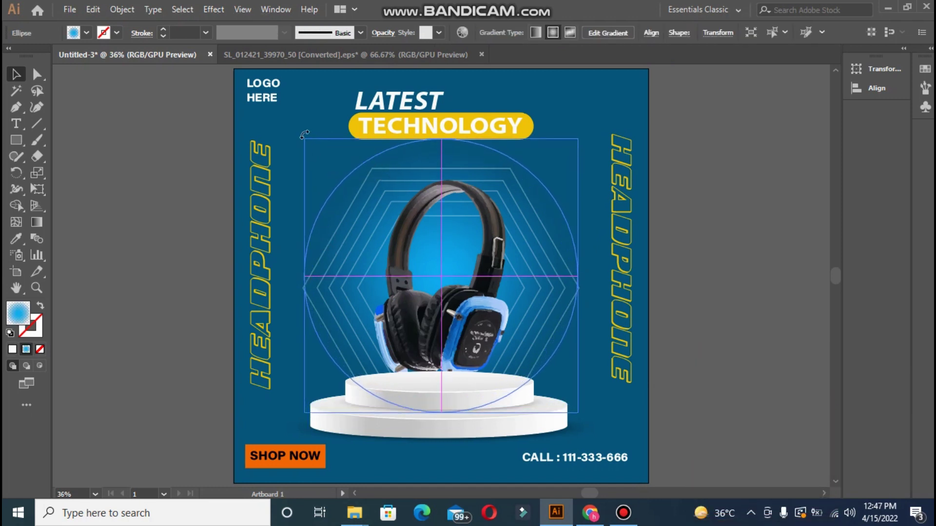
left_click(135, 255)
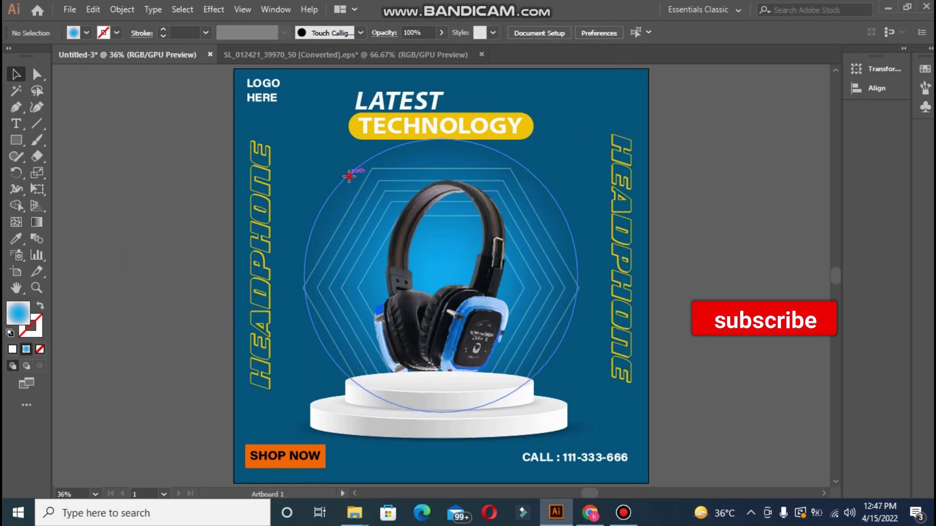
left_click(349, 176)
key("Down")
key("Down")
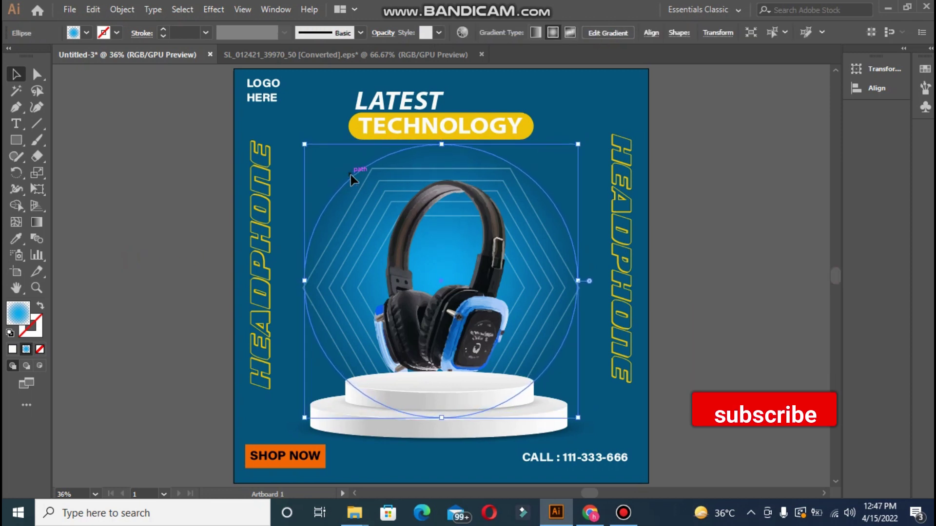
key("Down")
key("Down")
key("Down")
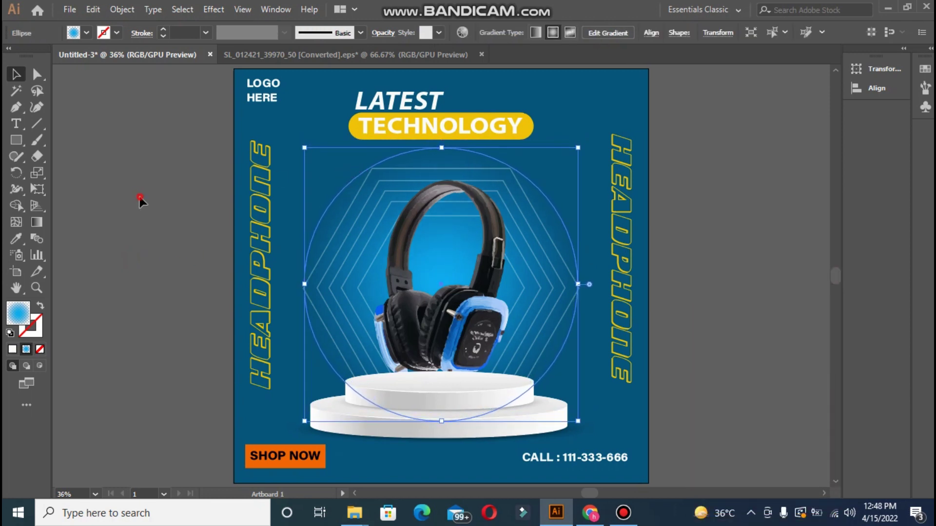
left_click(140, 200)
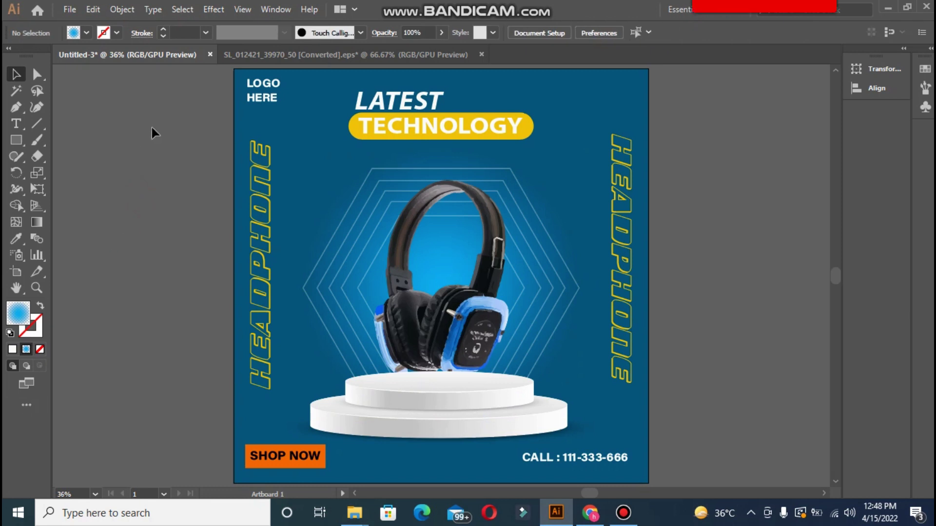
left_click(623, 513)
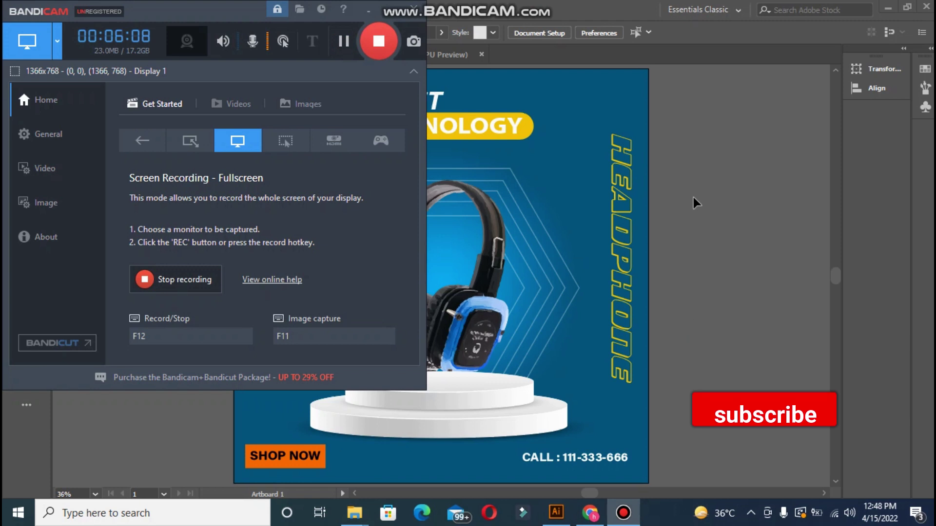
left_click(497, 118)
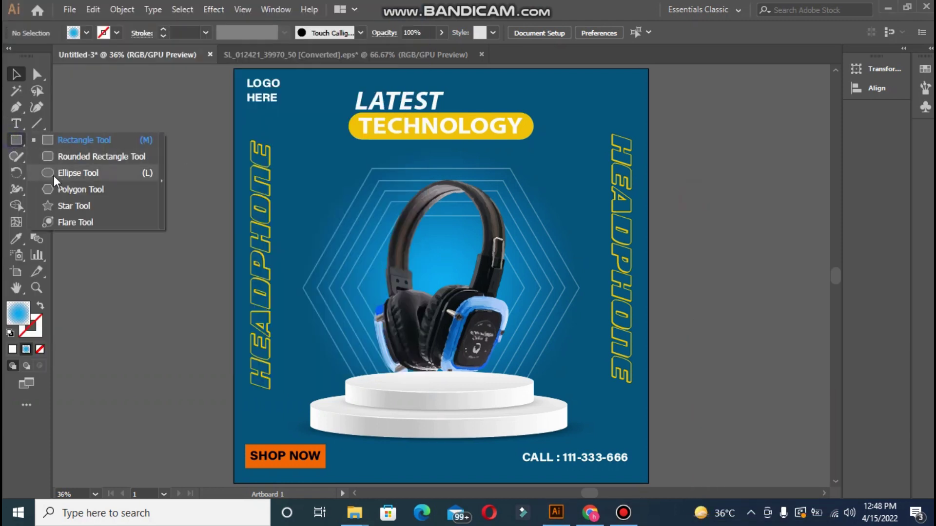
Draw a tiny ellipse beside the poster and set its fill in the Color Picker
left_click_drag(13, 140, 55, 175)
left_click_drag(89, 220, 93, 222)
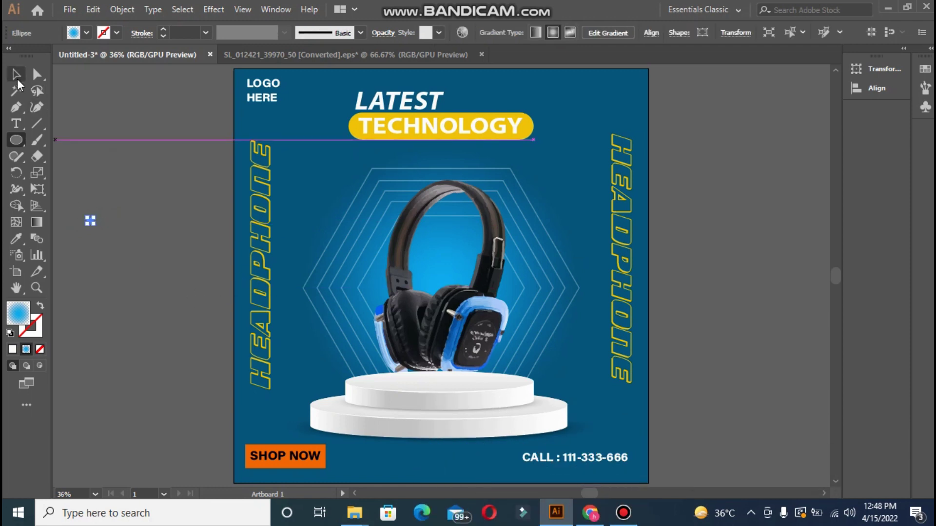
left_click(132, 193)
left_click(16, 239)
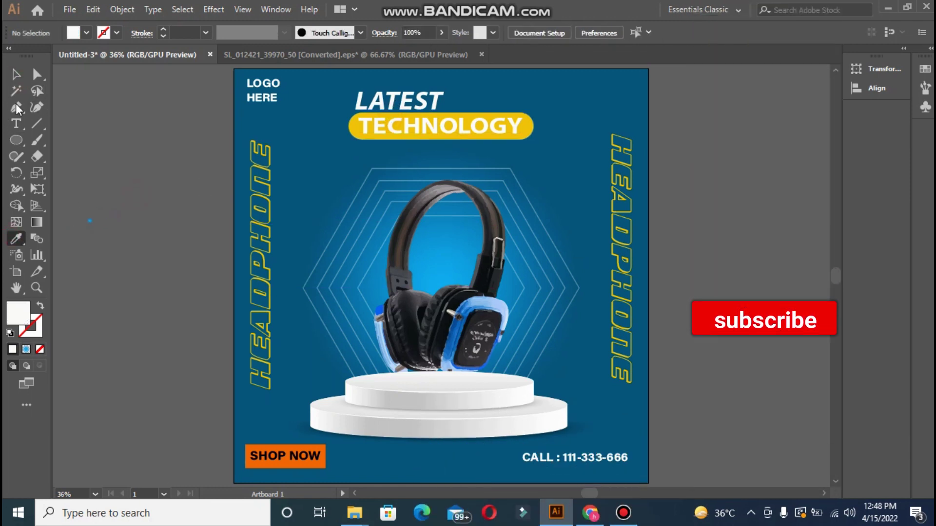
double_click(24, 315)
left_click(457, 178)
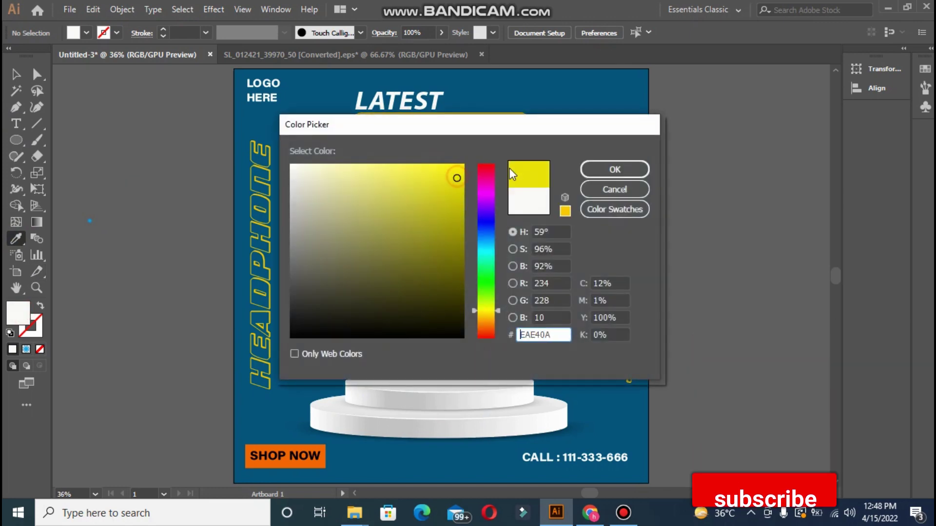
left_click(593, 169)
Draw a small blue gradient dot left of the poster and duplicate it into a row
left_click(263, 200)
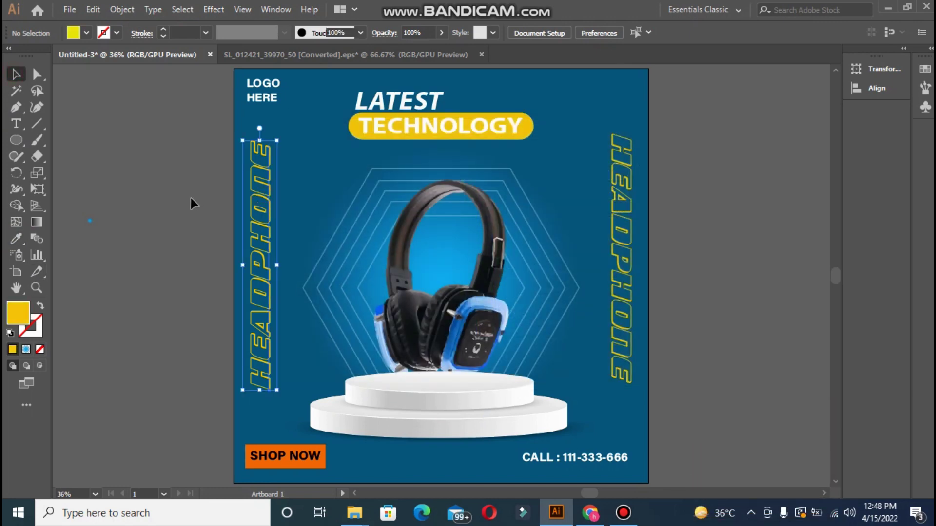
left_click(80, 225)
left_click_drag(89, 224, 100, 218)
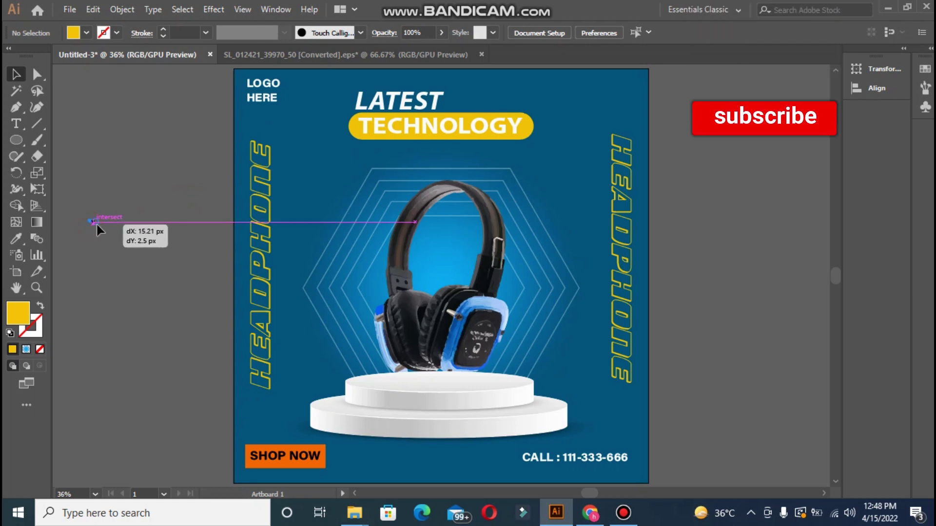
key("period")
key("alt+Right")
key("alt+Right")
key("alt+Right")
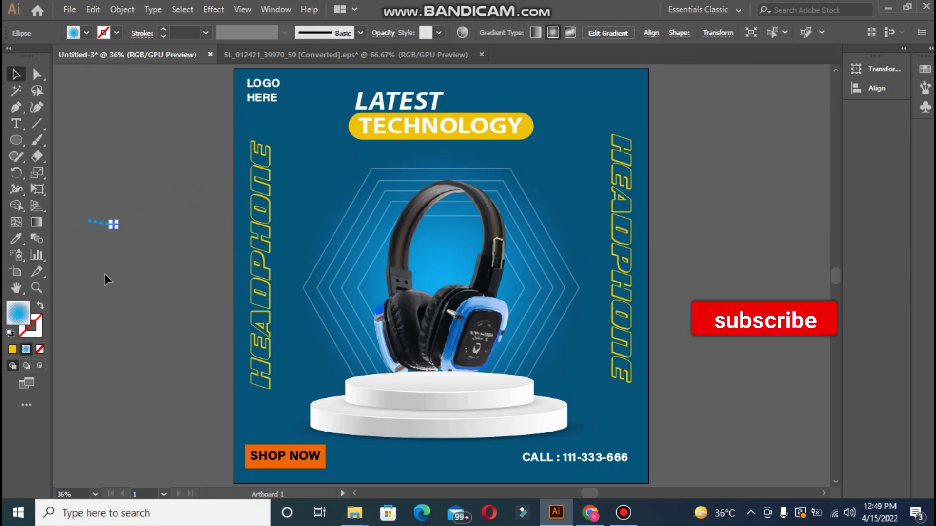
Align the dot row on a shared vertical centre and group it
left_click(96, 207)
key("ctrl+plus")
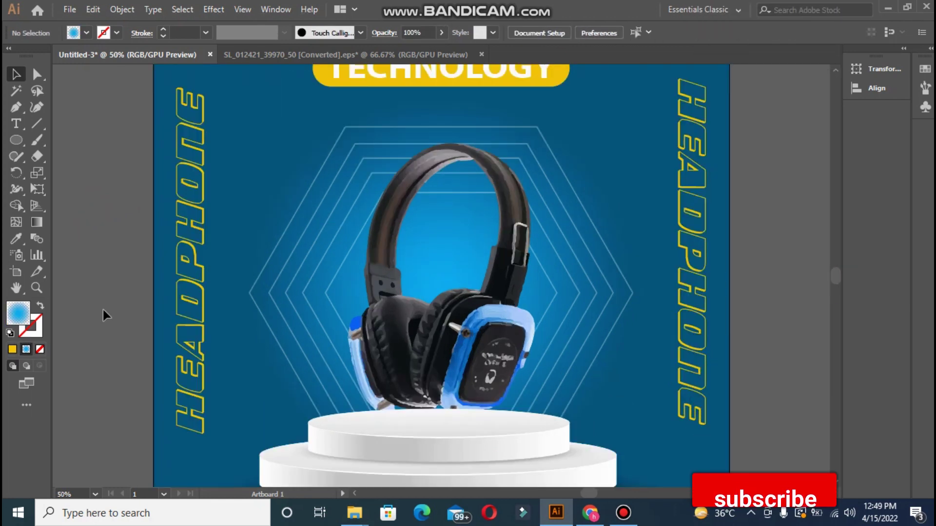
left_click_drag(580, 490, 351, 193)
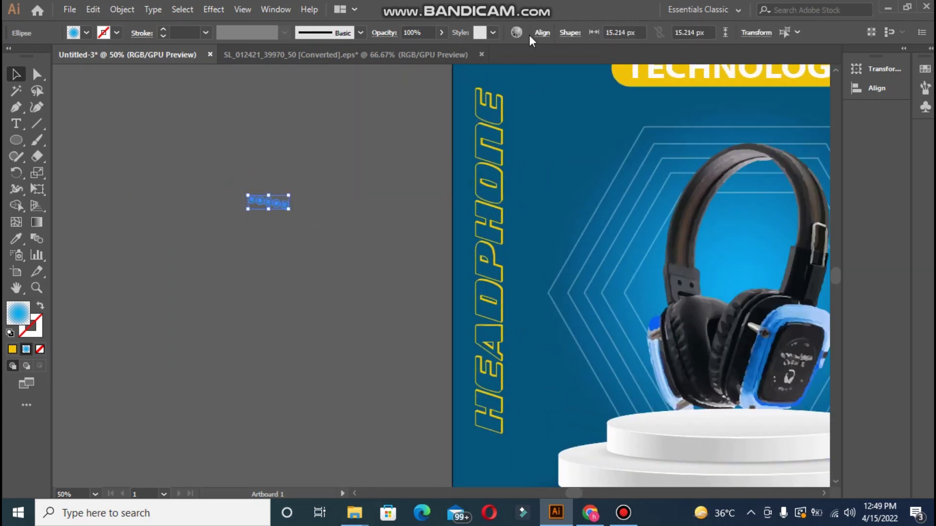
left_click(538, 35)
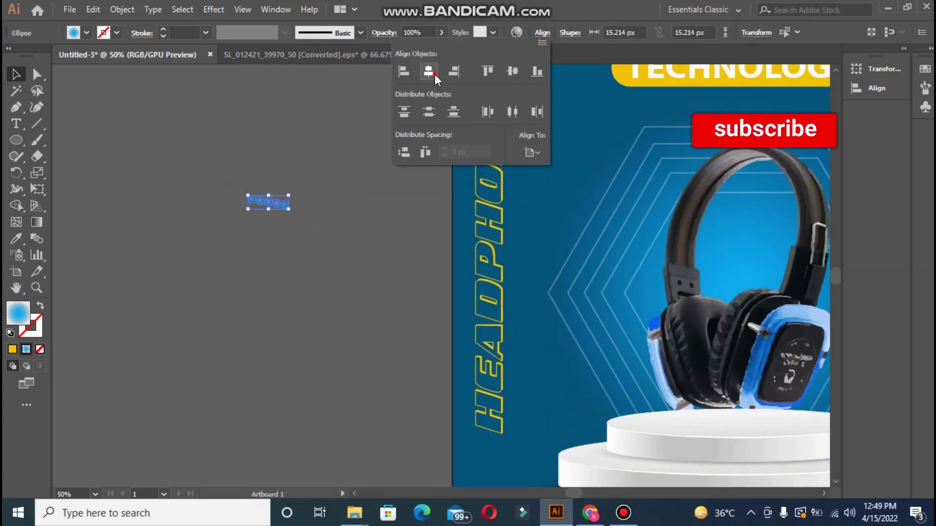
left_click(435, 74)
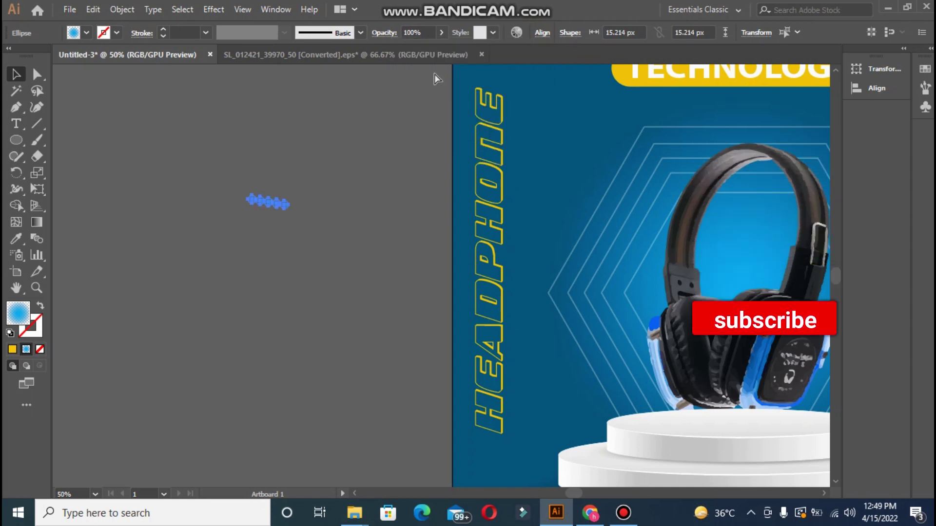
key("ctrl+g")
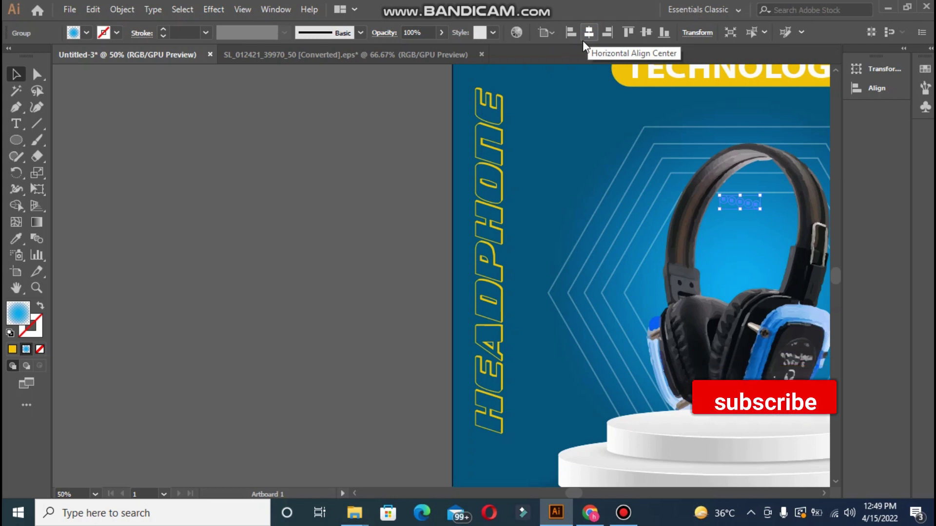
left_click(582, 40)
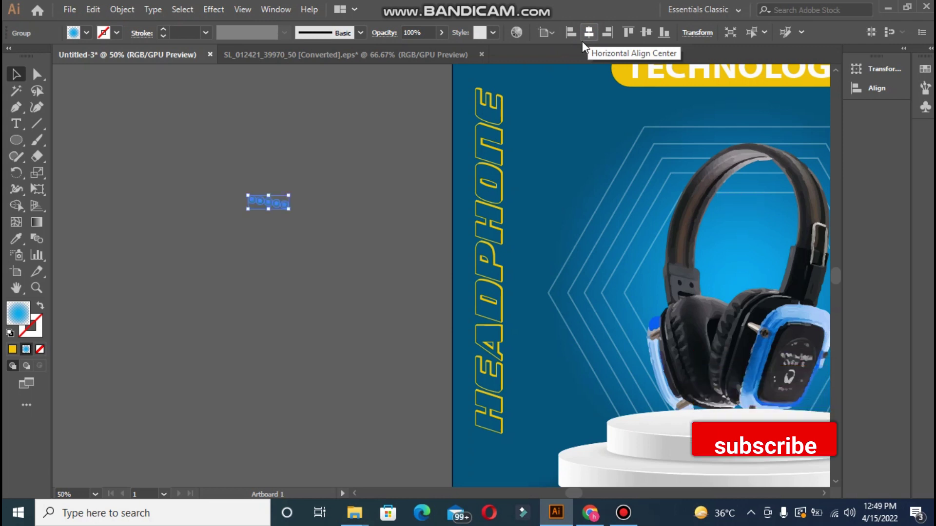
Undo the extra move and extend the dot row with Ctrl+D
left_click(240, 178)
key("ctrl+z")
key("ctrl+z")
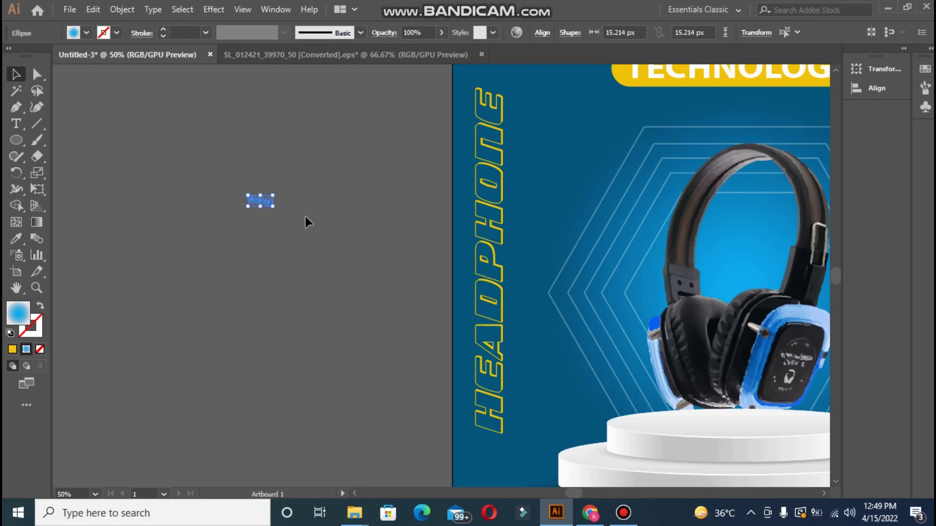
key("ctrl+d")
key("ctrl+d")
key("ctrl+d")
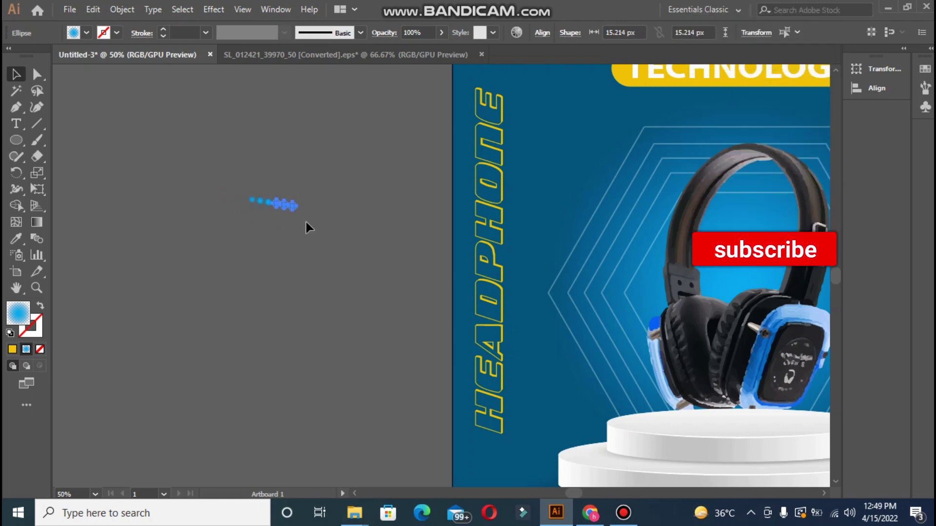
left_click(301, 234)
left_click(248, 187)
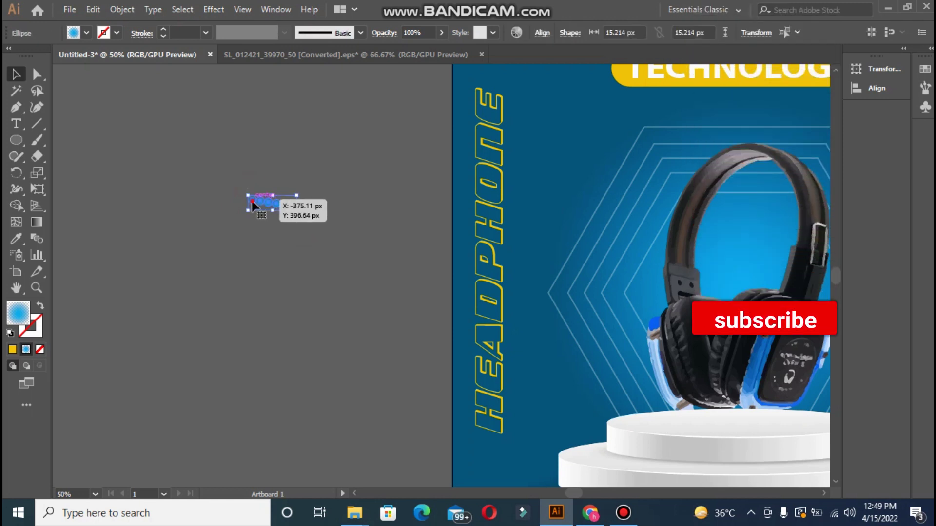
left_click(252, 200)
Space the dots into one even row and group them
left_click(543, 33)
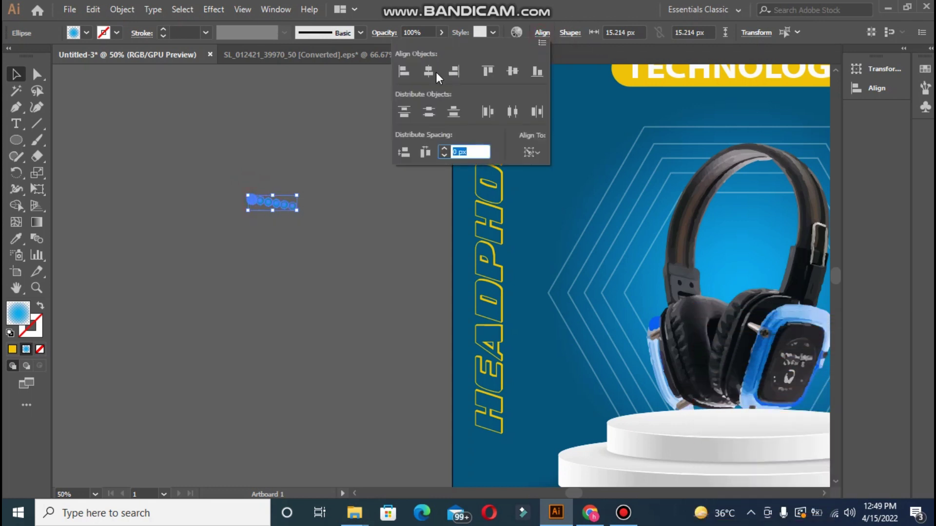
left_click(434, 72)
key("ctrl+z")
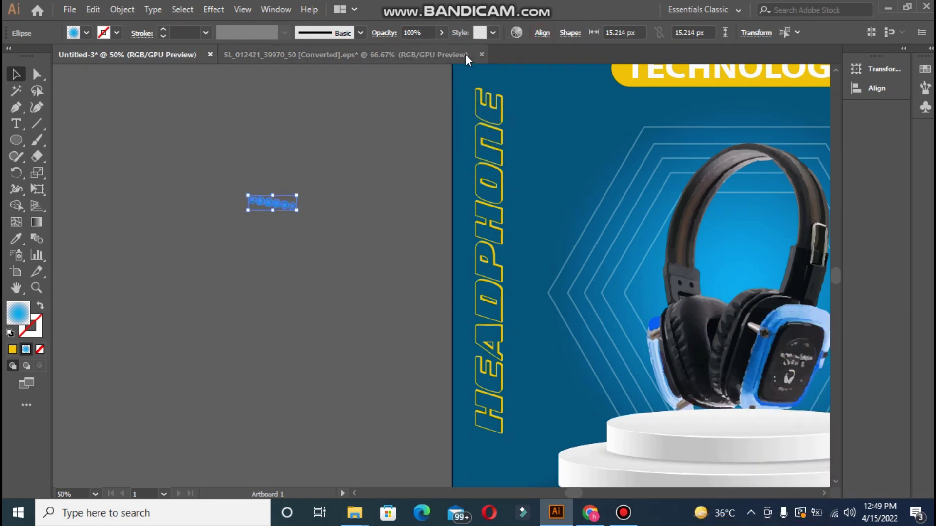
left_click(549, 34)
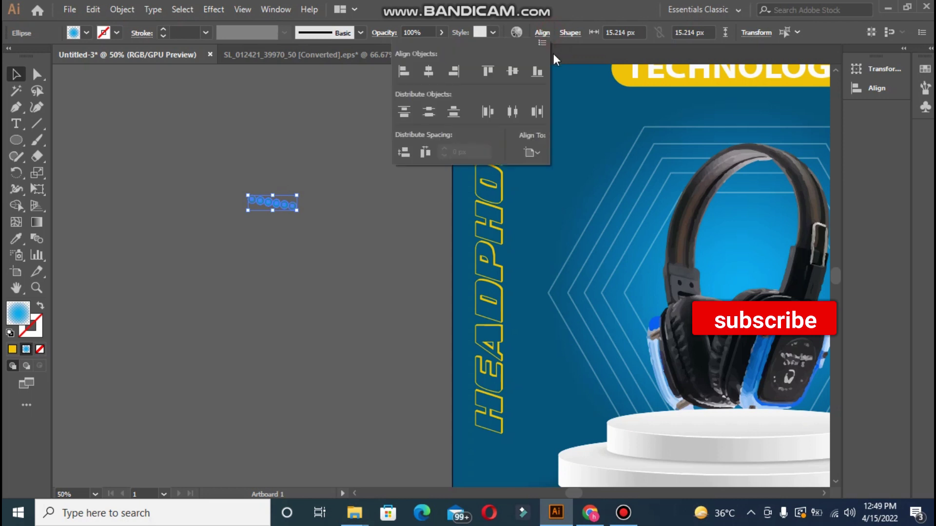
left_click(513, 71)
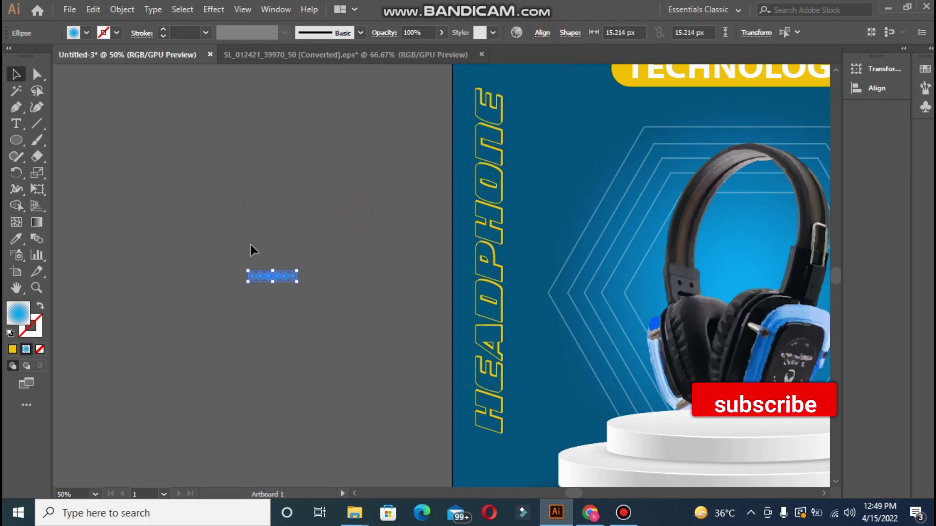
left_click_drag(250, 245, 362, 303)
key("ctrl+g")
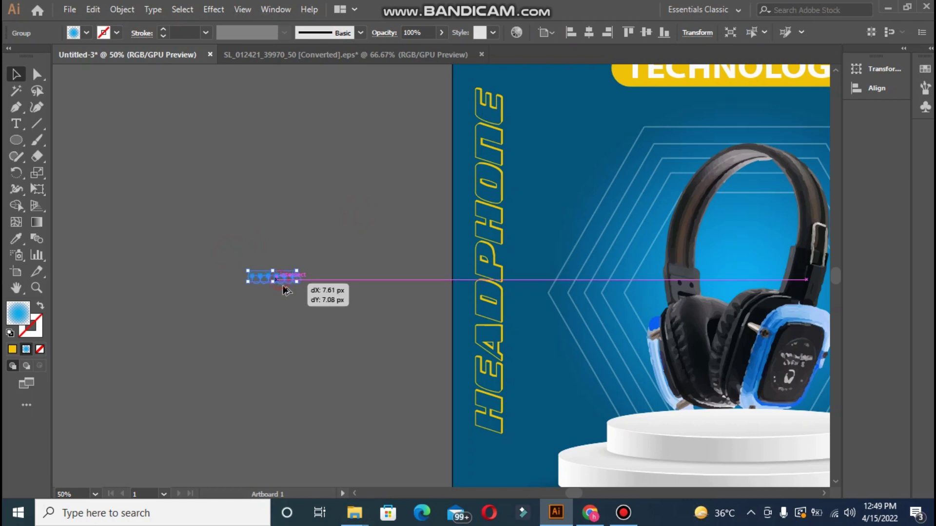
Copy the grouped row downward repeatedly to build a five-row dot grid
left_click_drag(279, 279, 279, 287)
key("ctrl+d")
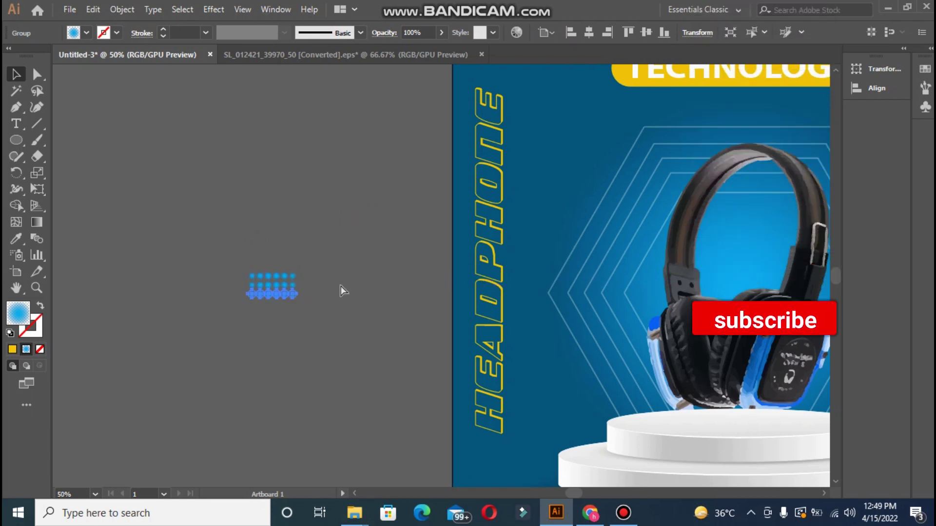
key("ctrl+d")
key("ctrl+d")
left_click(225, 247)
left_click_drag(225, 247, 312, 327)
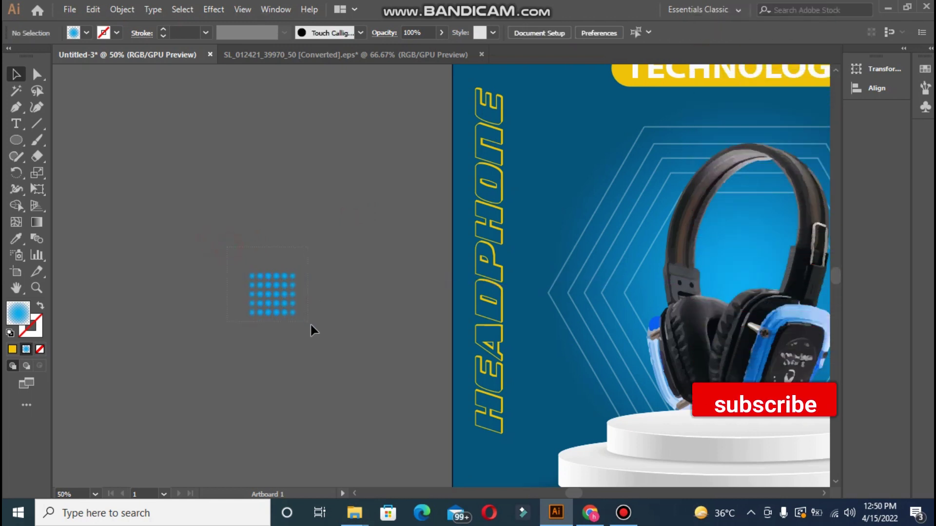
Paste a copy of the dot grid at the poster's top-right corner
left_click_drag(575, 493, 604, 493)
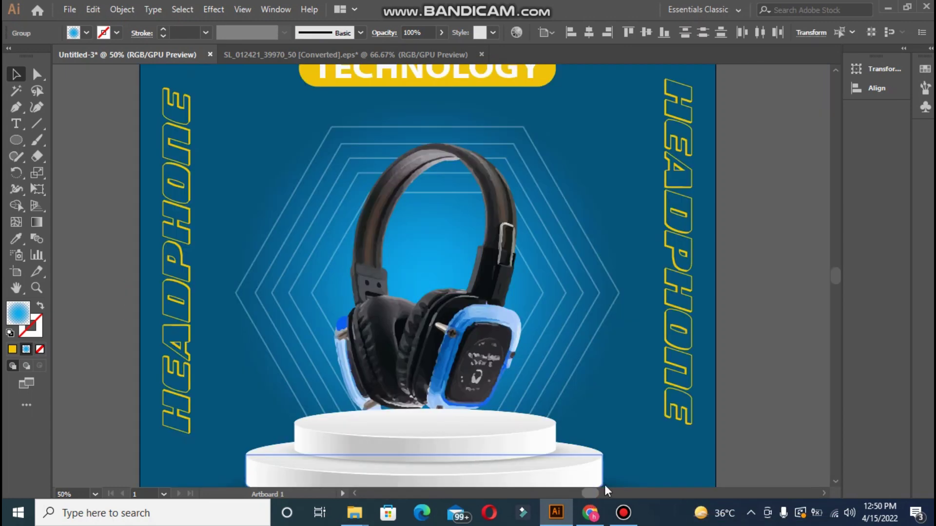
key("ctrl+minus")
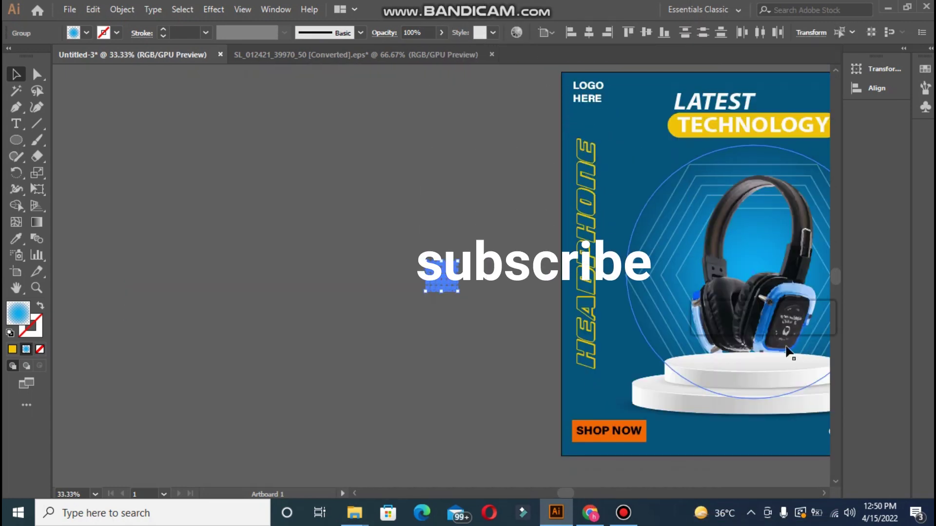
left_click_drag(562, 492, 594, 493)
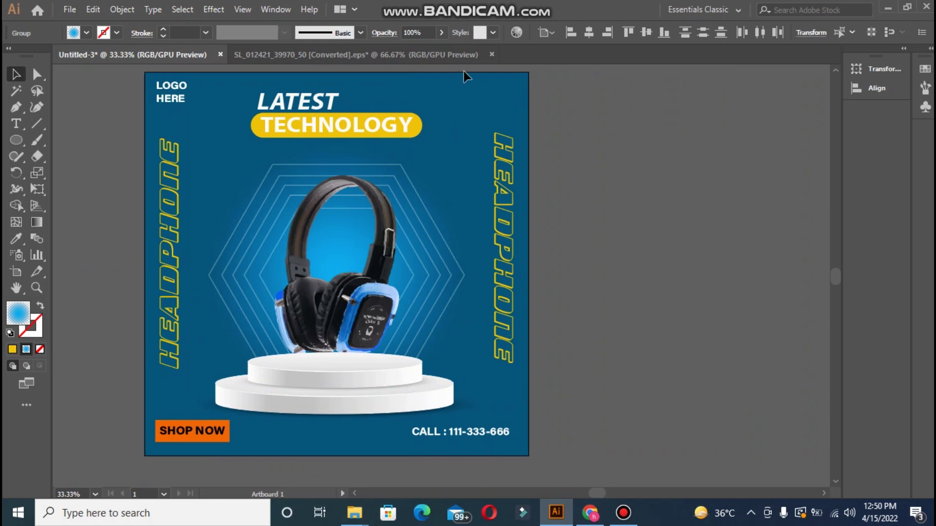
key("ctrl+v")
mouse_move(447, 286)
left_mouse_down()
mouse_move(506, 96)
mouse_move(505, 103)
left_mouse_up()
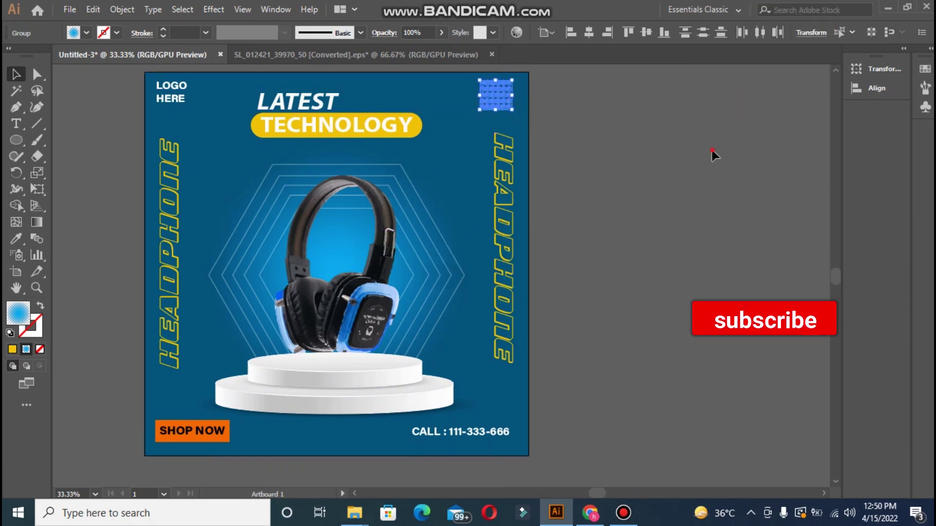
left_click(710, 153)
mouse_move(474, 74)
left_mouse_down()
mouse_move(513, 110)
mouse_move(501, 107)
mouse_move(502, 404)
left_mouse_up()
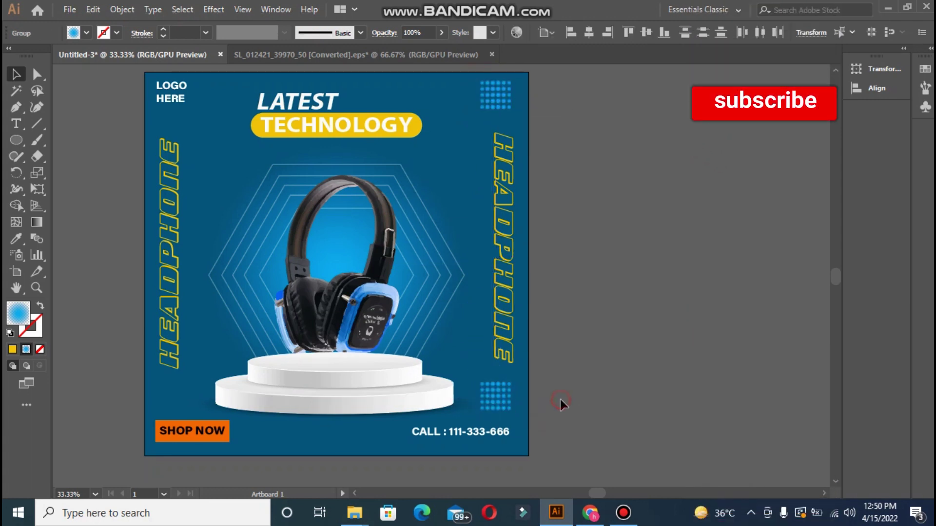
Copy the dot grid near the podium to the lower left, above SHOP NOW
left_click(484, 364, "shift")
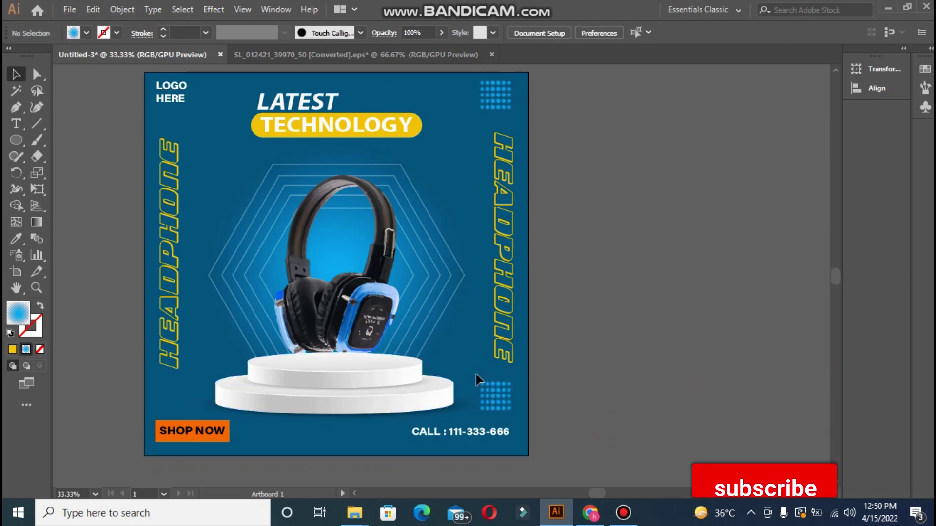
left_click(501, 398)
left_click(564, 397)
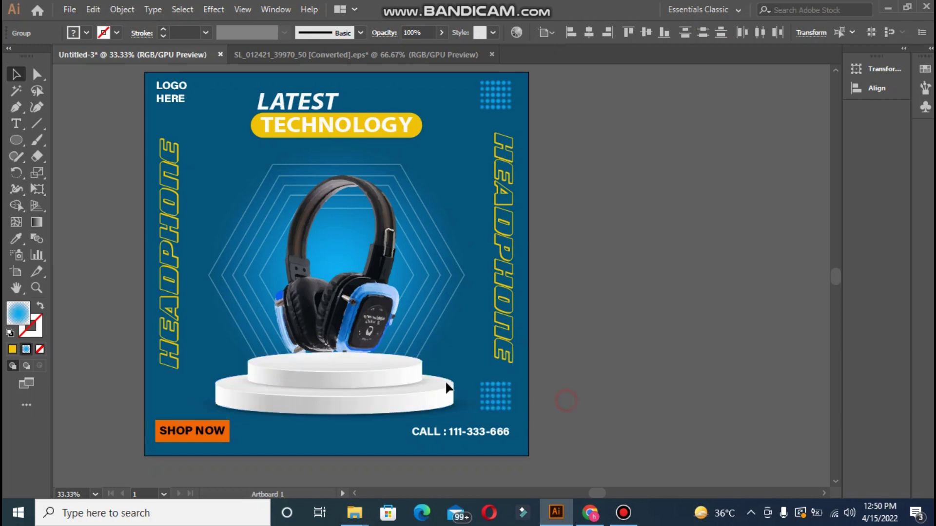
left_click(429, 408)
left_click(468, 402)
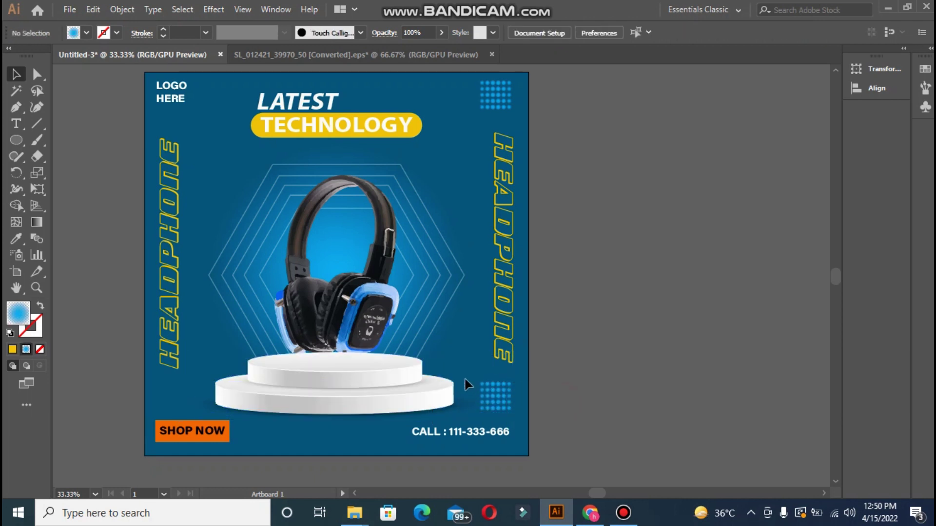
mouse_move(505, 404)
left_mouse_down()
mouse_move(174, 413)
mouse_move(172, 401)
left_mouse_up()
Lower the new lower-left dot grid's opacity to about 74%
left_click(131, 382)
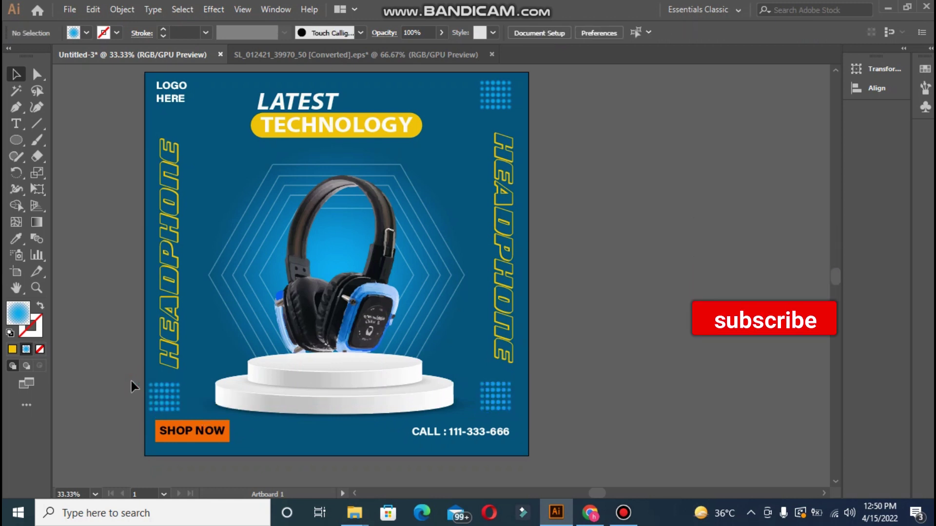
left_click(175, 395)
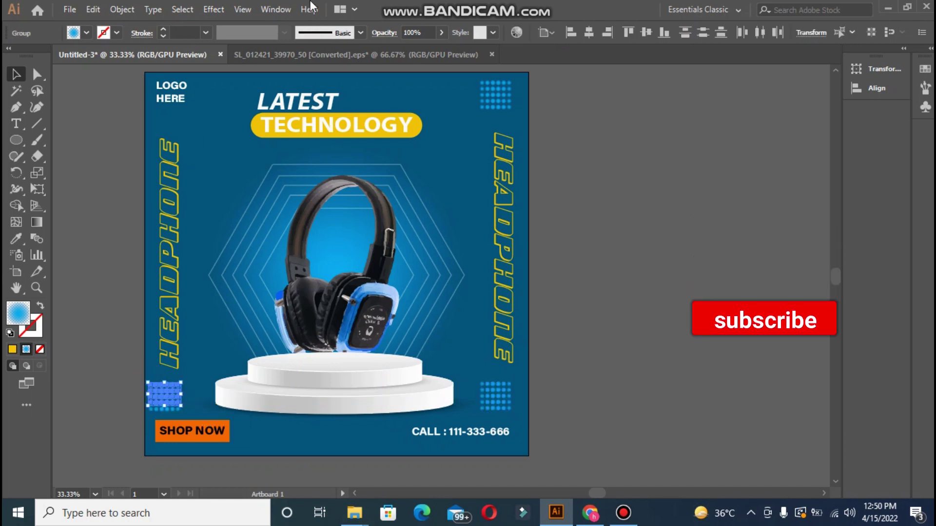
left_click_drag(178, 417, 108, 235)
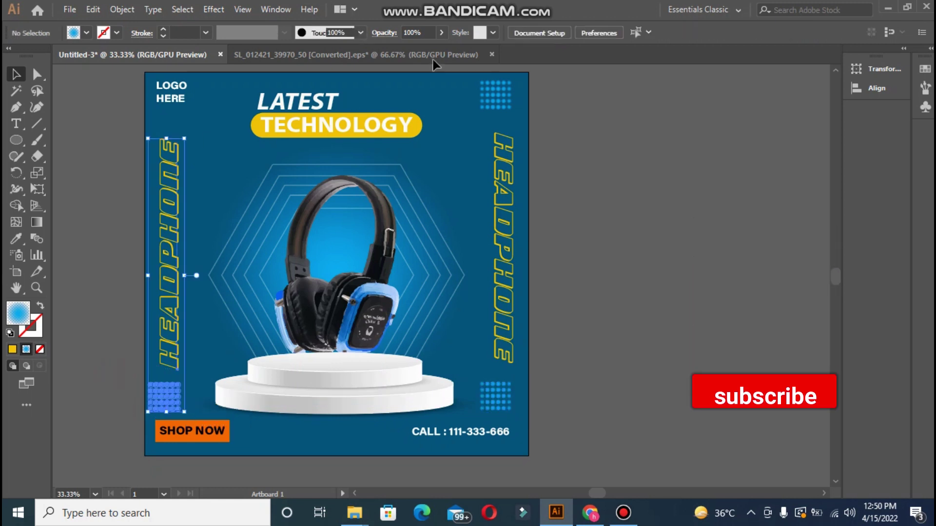
left_click_drag(146, 387, 181, 413)
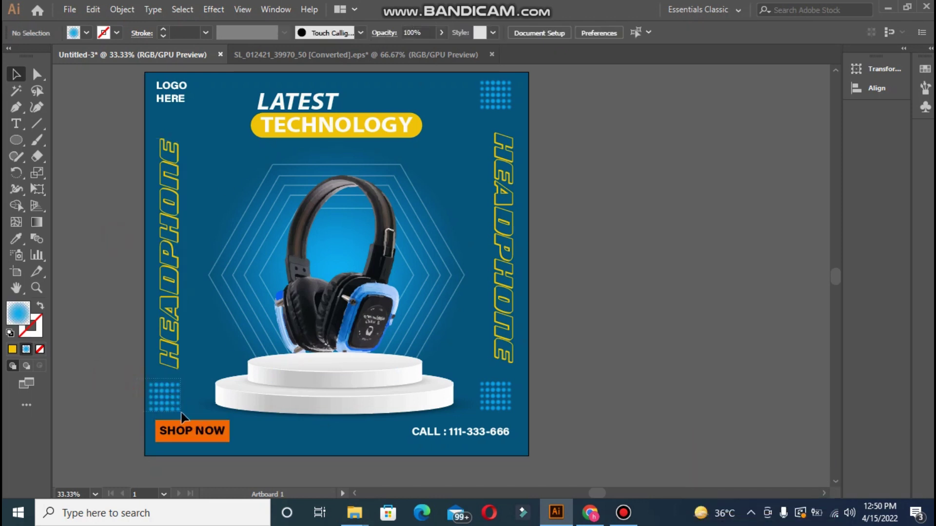
left_click(441, 32)
left_click_drag(441, 49, 426, 50)
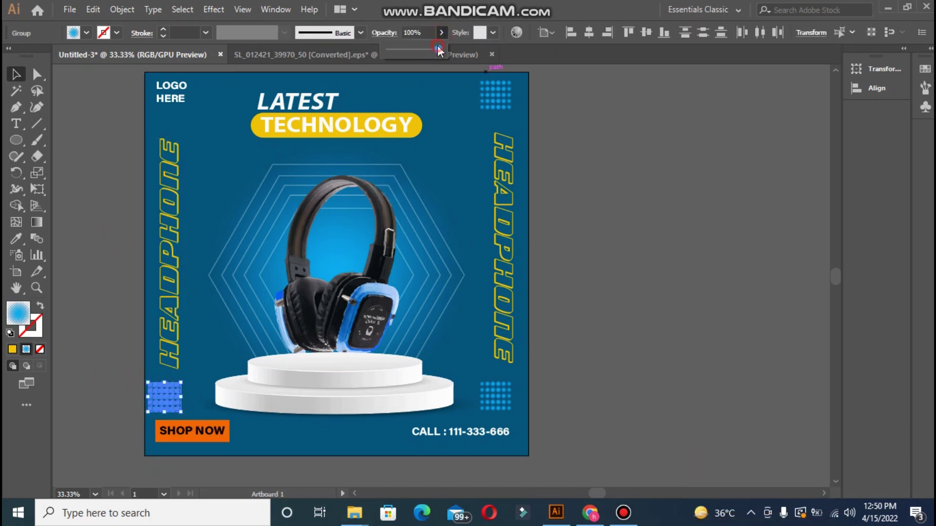
left_click(772, 185)
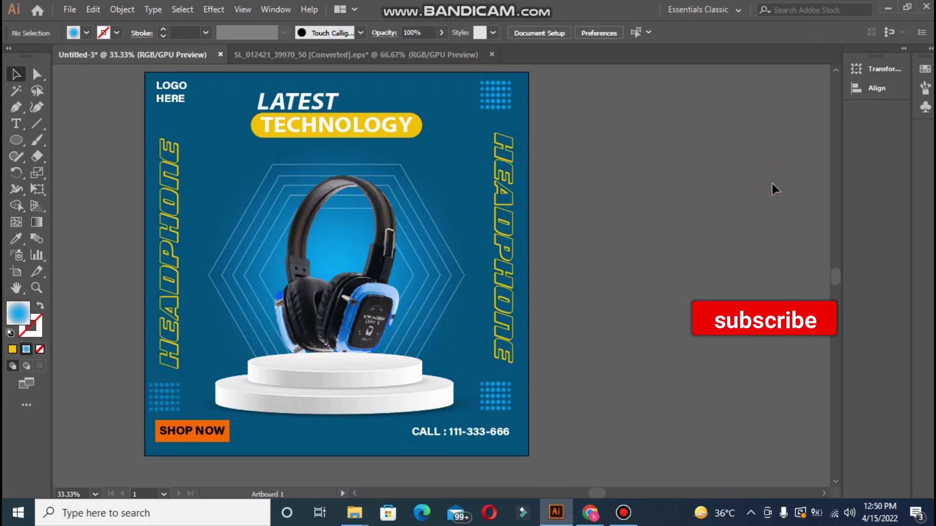
left_click(370, 317)
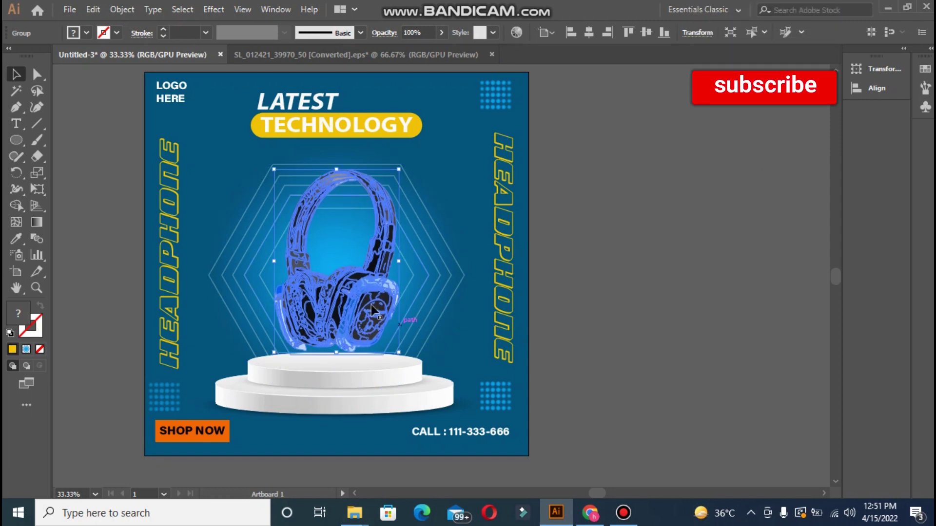
Draw a thin flat ellipse under the headphones filled dark grey #333331
left_click(14, 142)
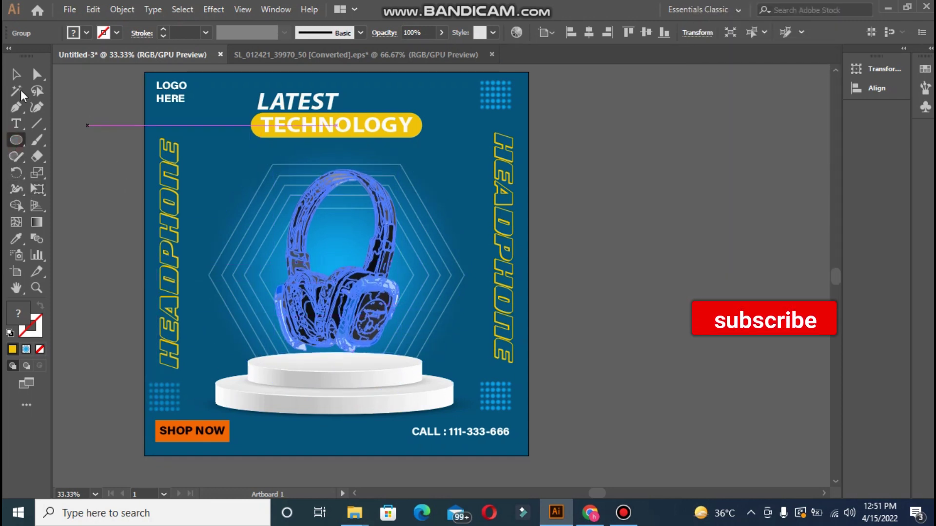
left_click(72, 154)
key("l")
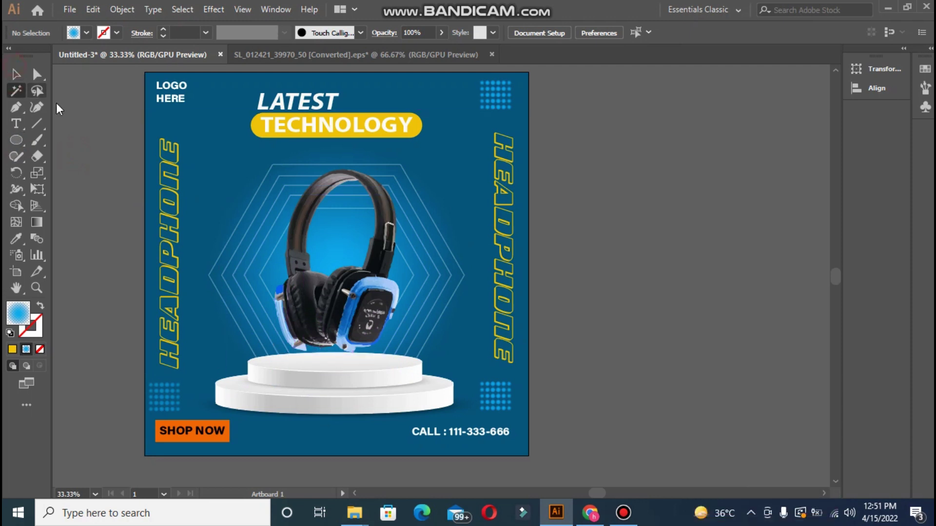
key("l")
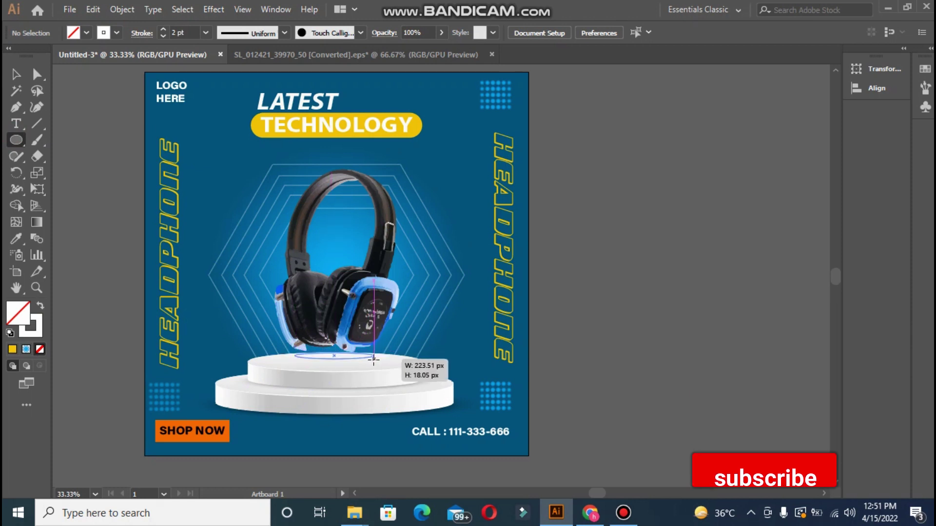
left_click_drag(368, 362, 370, 367)
double_click(21, 326)
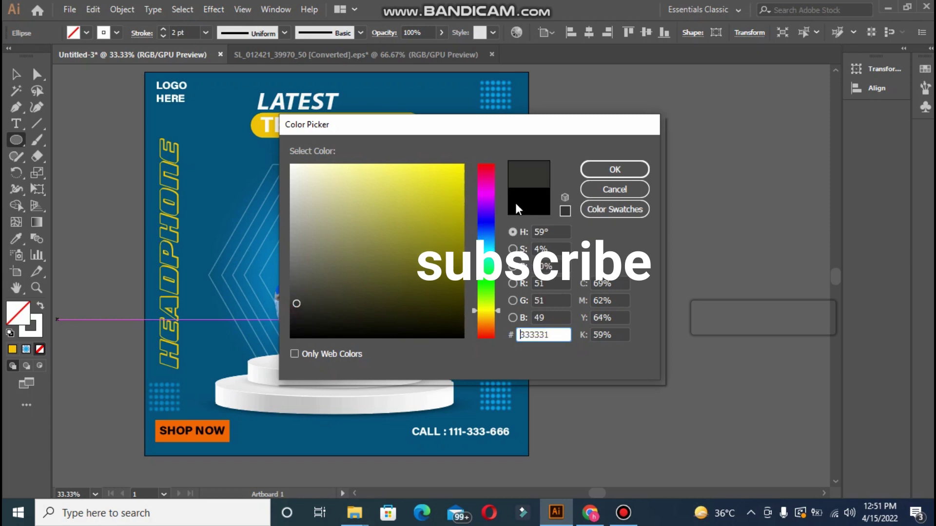
left_click(592, 169)
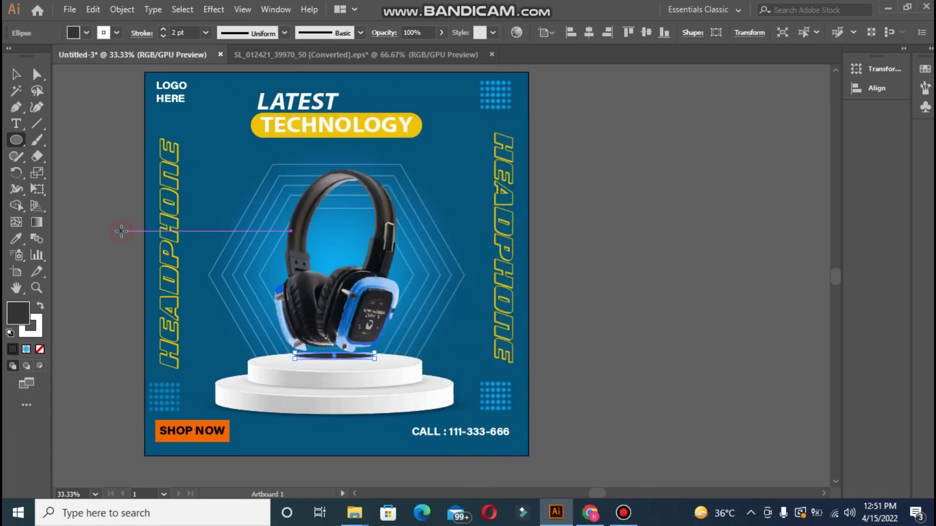
Fade the shadow ellipse to 23% opacity
left_click(121, 232)
left_click(511, 277)
left_click(16, 74)
left_click(69, 174)
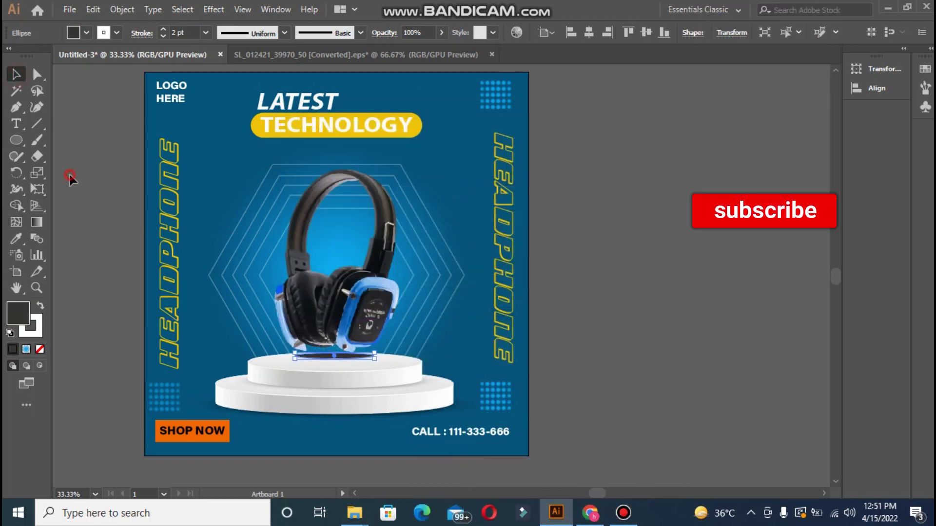
left_click(441, 32)
left_click_drag(441, 50, 398, 49)
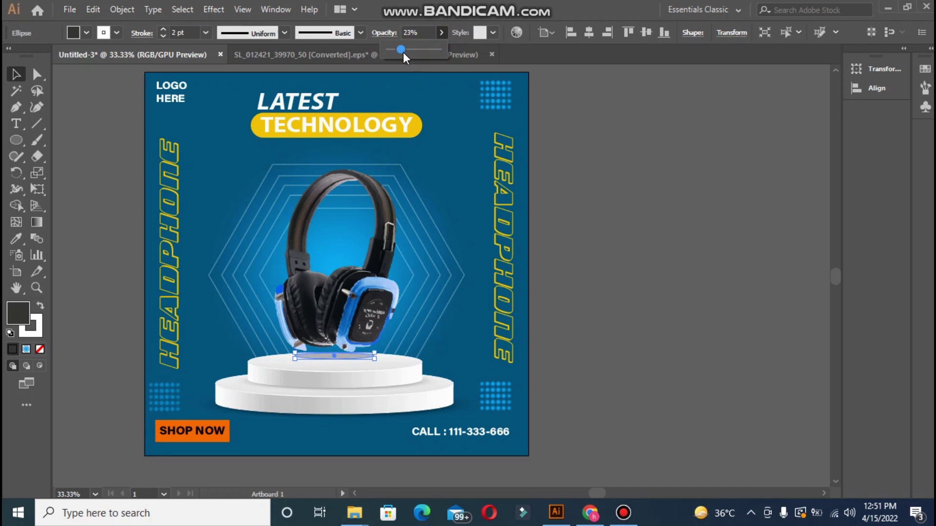
left_click(74, 174)
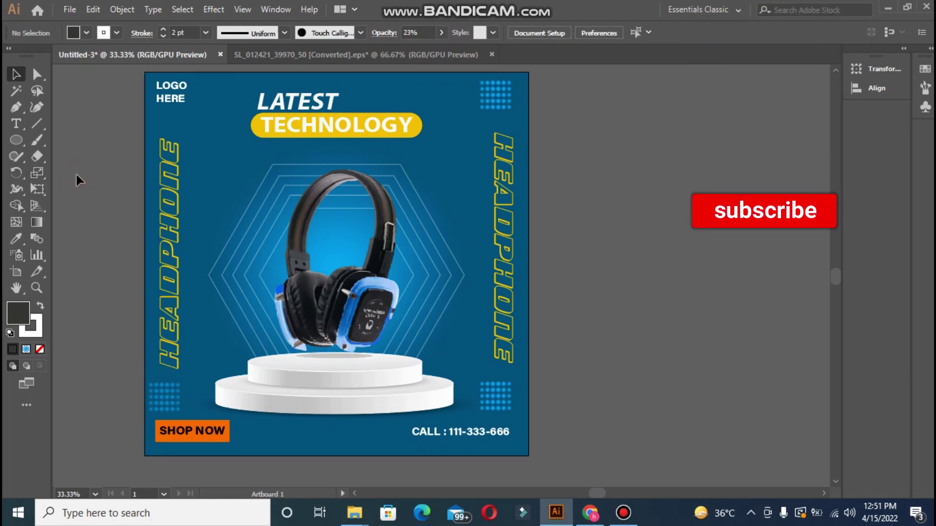
Unlock all artwork, try a clipping mask, and undo the wrong result
key("ctrl+minus")
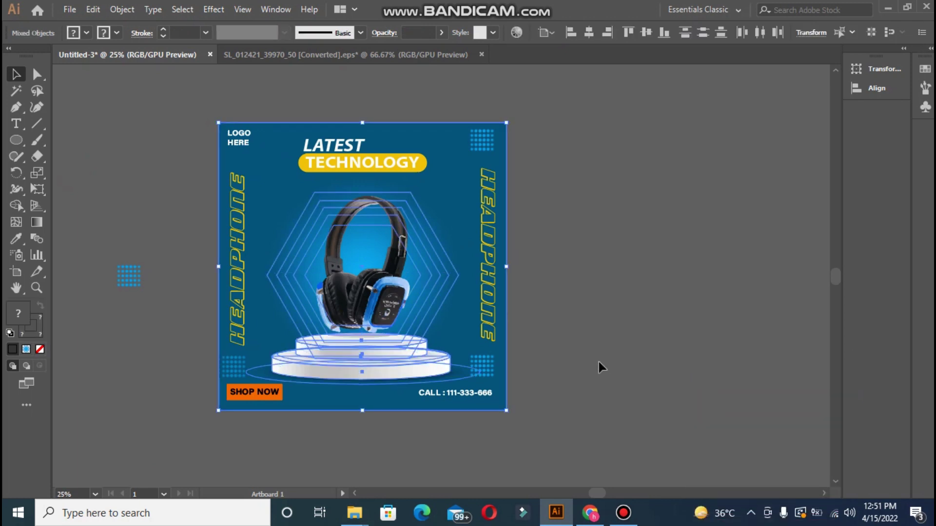
key("ctrl+alt+2")
right_click(309, 288)
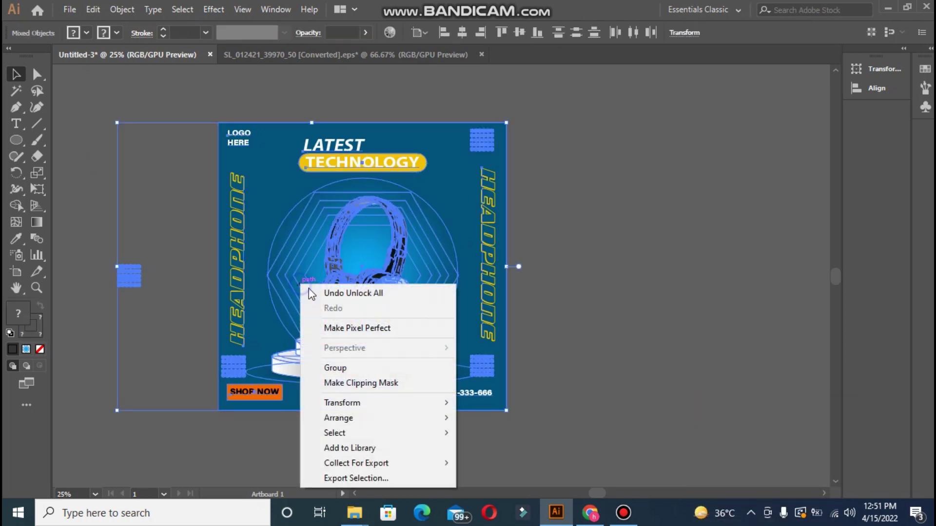
left_click(358, 384)
key("ctrl+z")
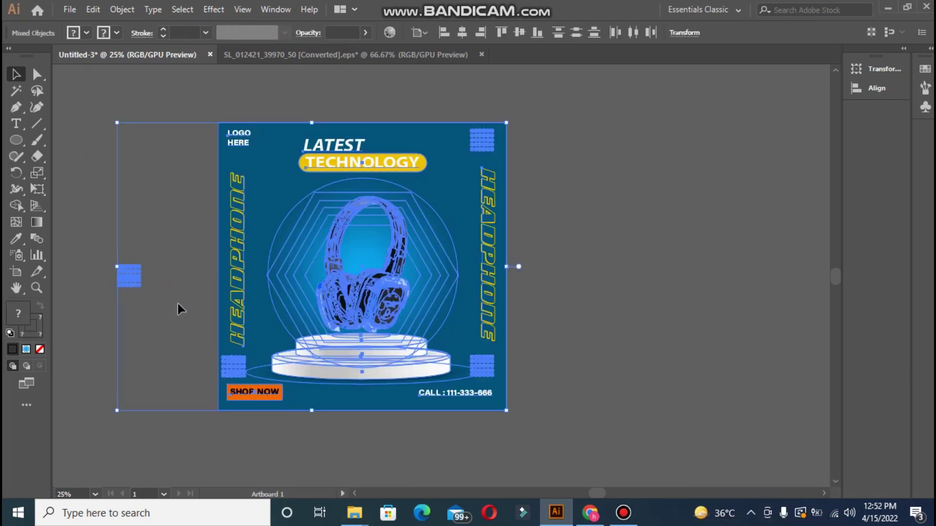
left_click(177, 304)
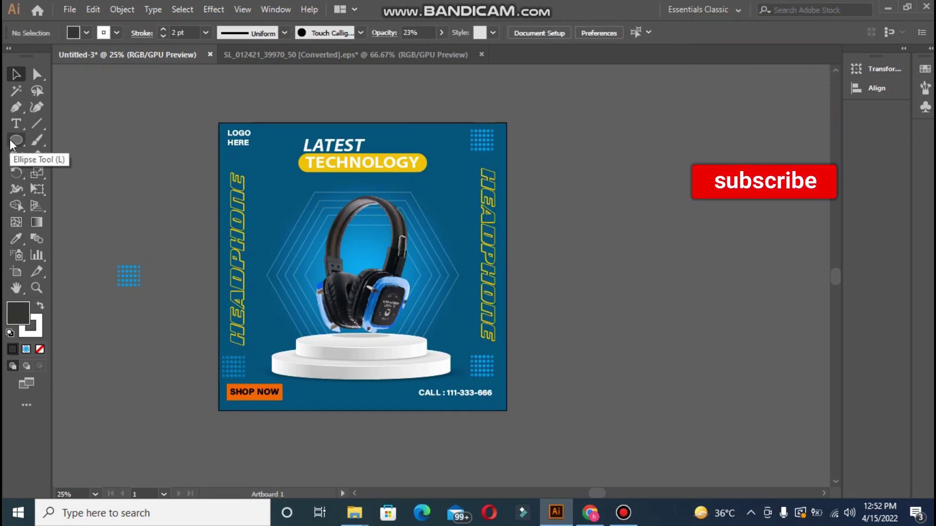
Draw an artboard-sized rectangle and clip all the artwork to it
key("m")
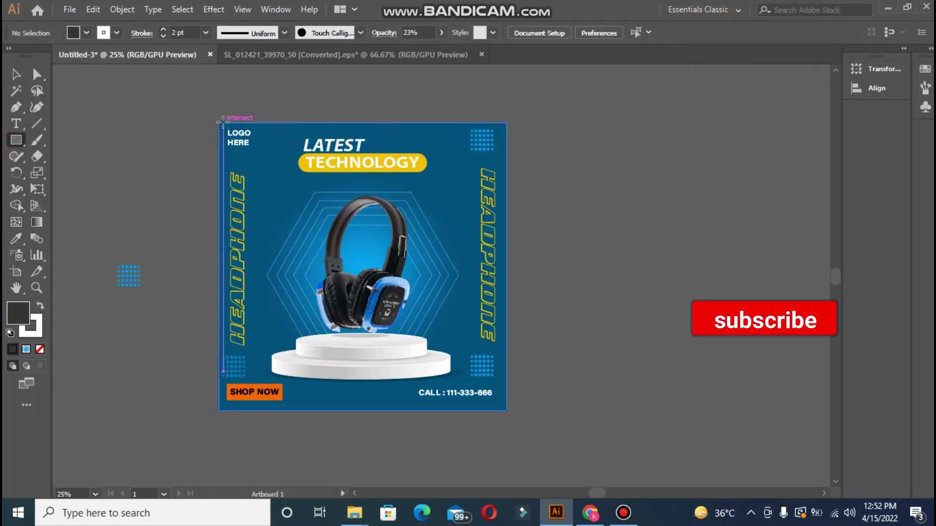
left_click_drag(218, 122, 506, 410)
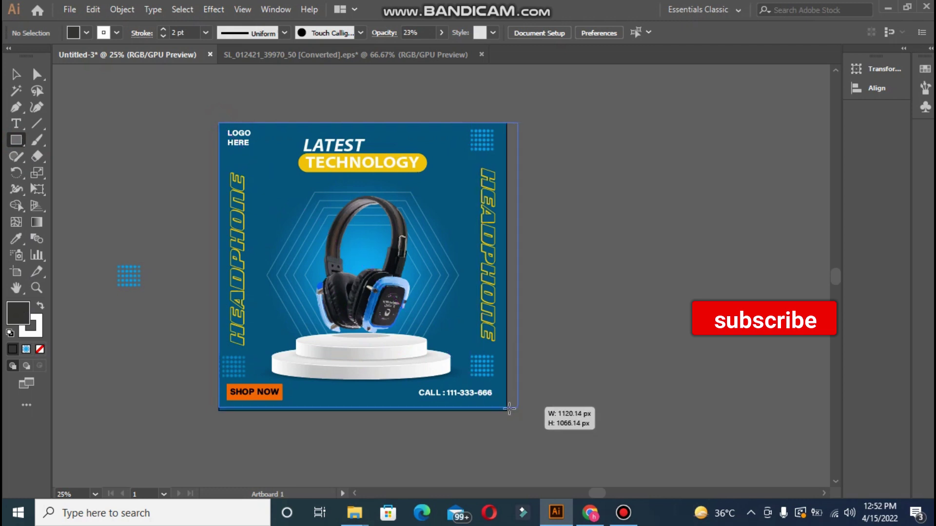
key("ctrl+shift+bracketleft")
key("ctrl+a")
right_click(385, 300)
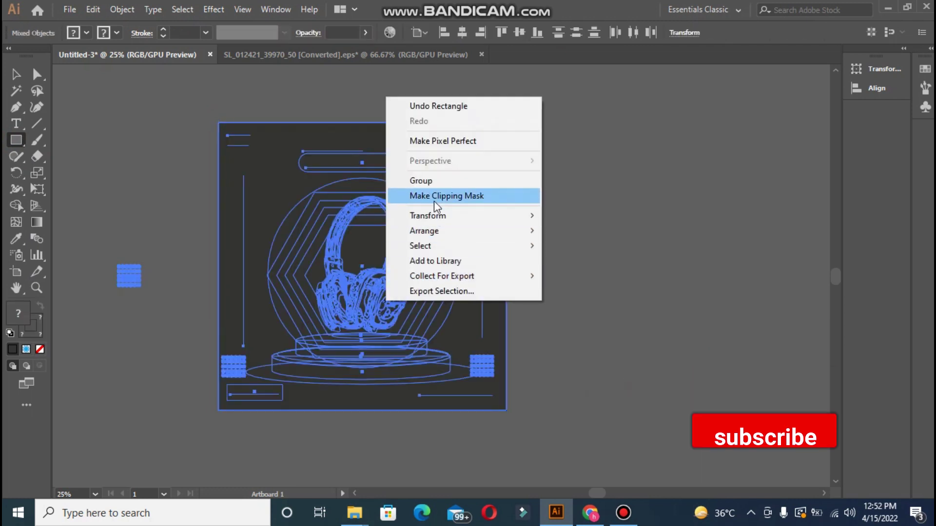
left_click(435, 198)
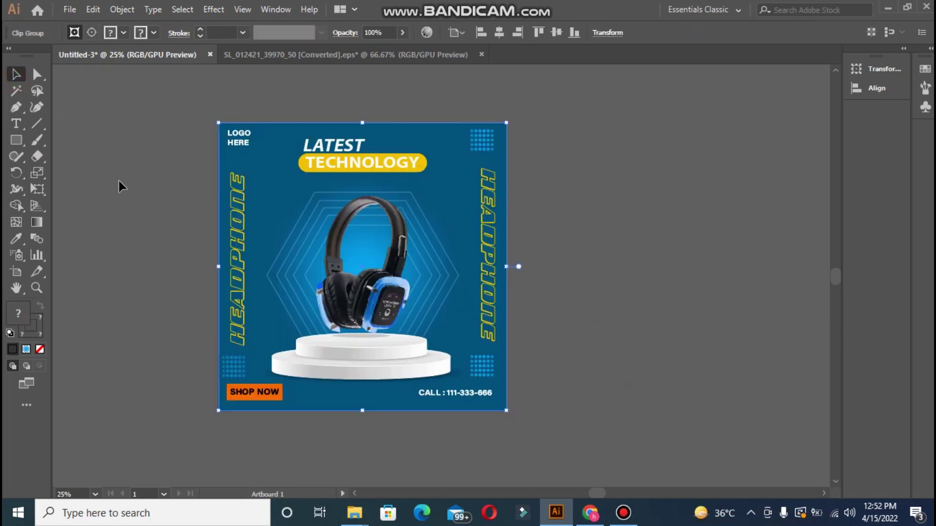
left_click(119, 181)
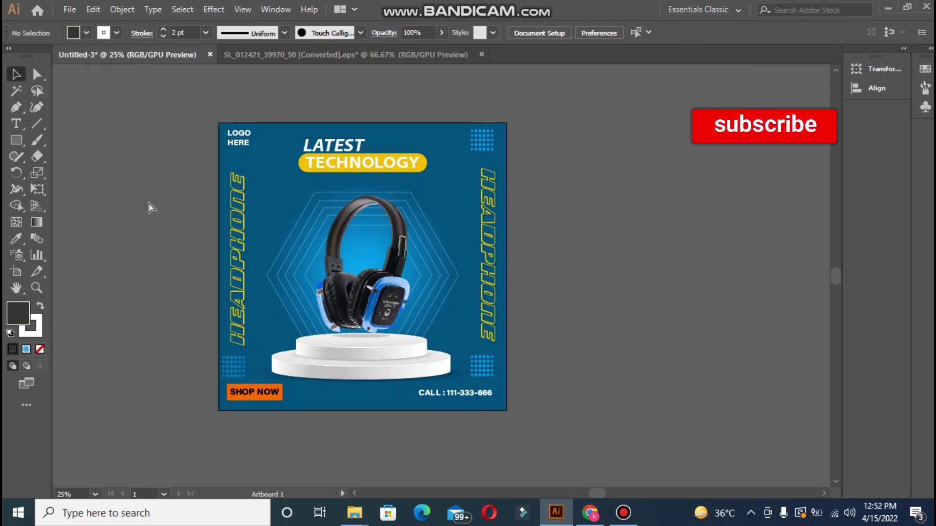